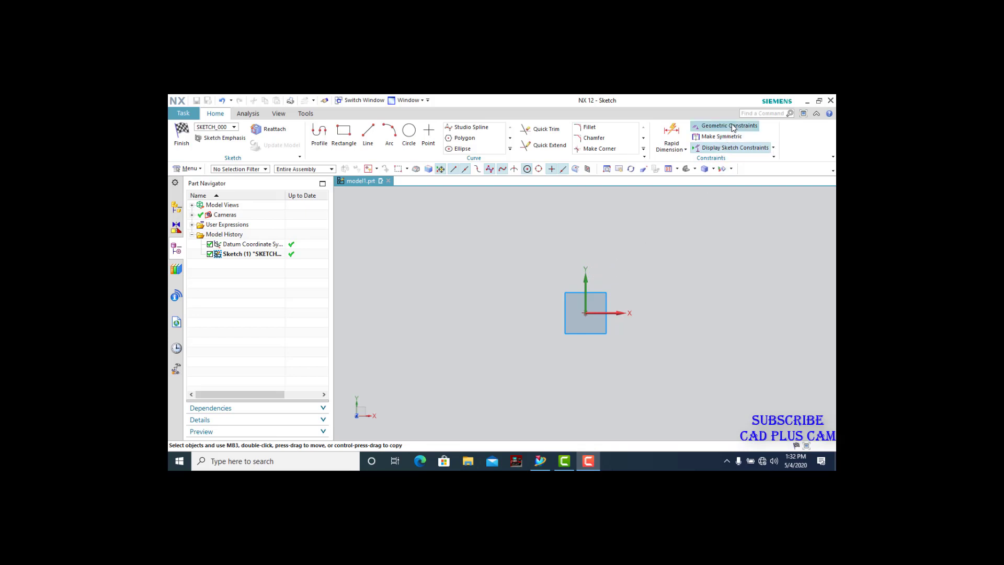
pyautogui.click(773, 148)
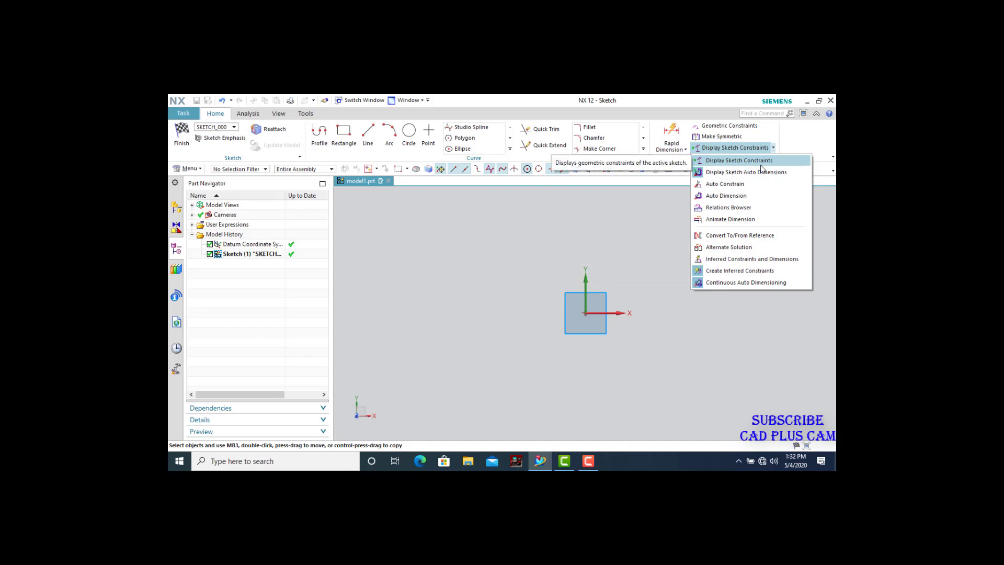
pyautogui.click(536, 262)
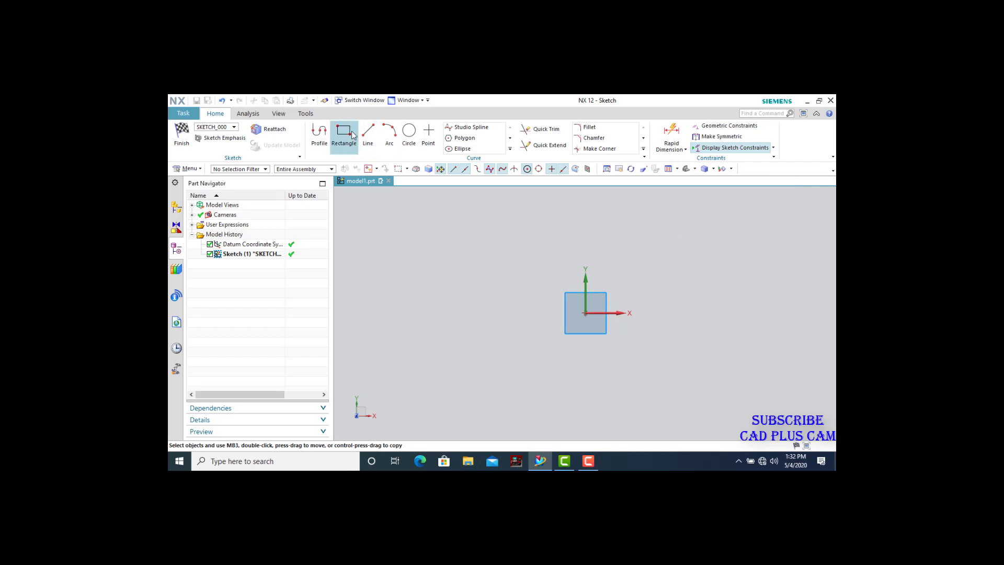
# Step: Sketch a stepped three-line profile beside the origin: about 67 horizontal, 51 vertical and 46 horizontal
pyautogui.click(317, 135)
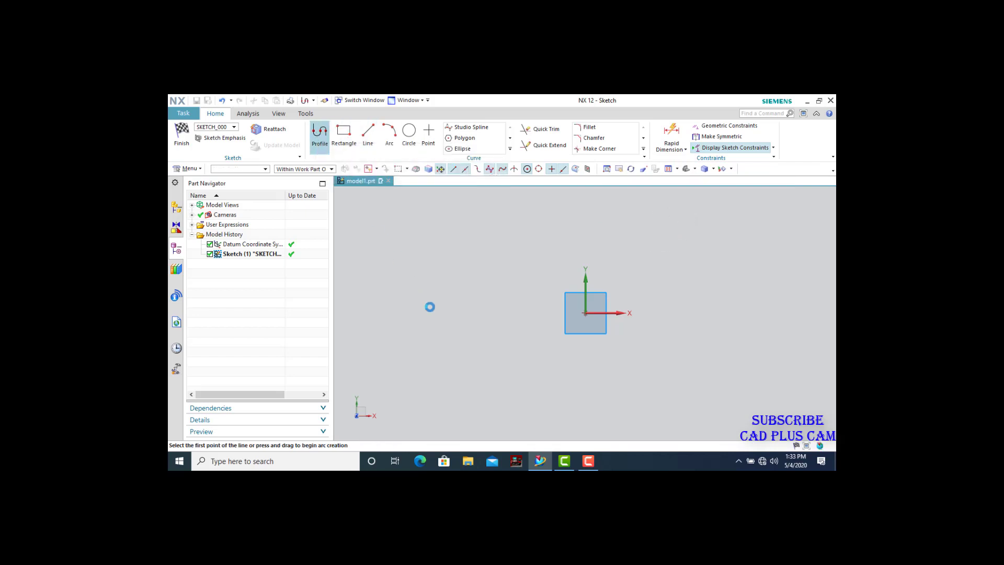
pyautogui.click(401, 312)
pyautogui.click(475, 311)
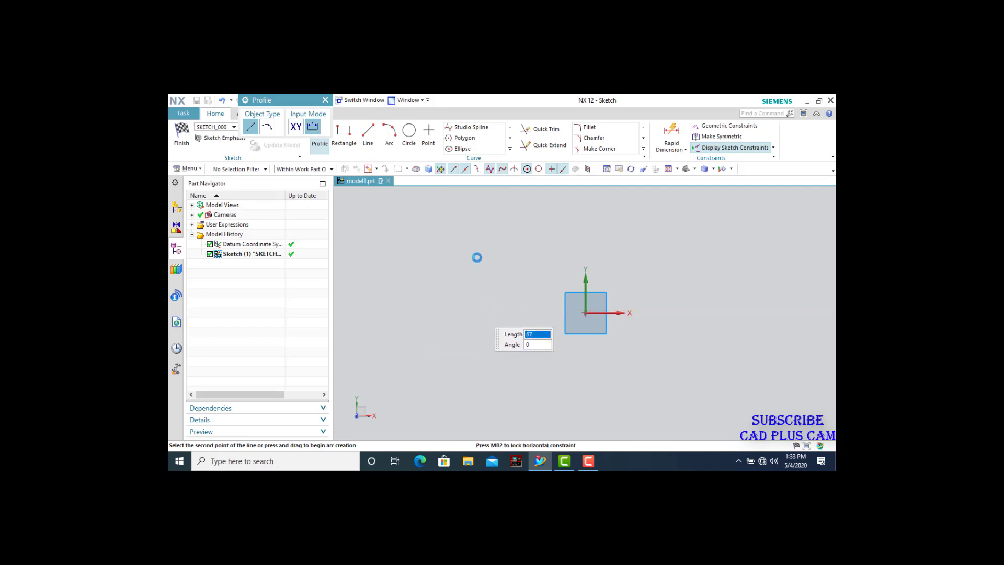
pyautogui.click(478, 253)
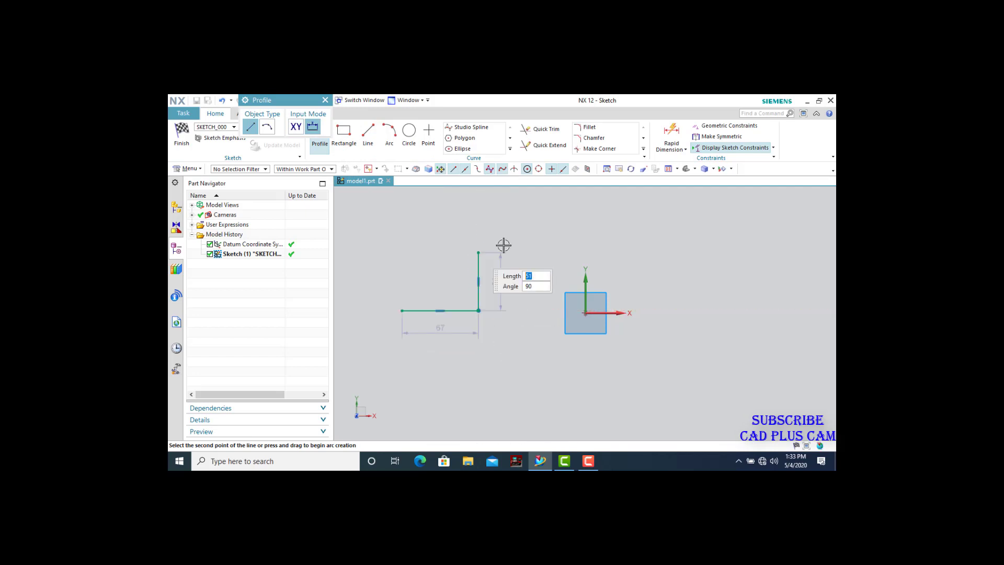
pyautogui.click(532, 252)
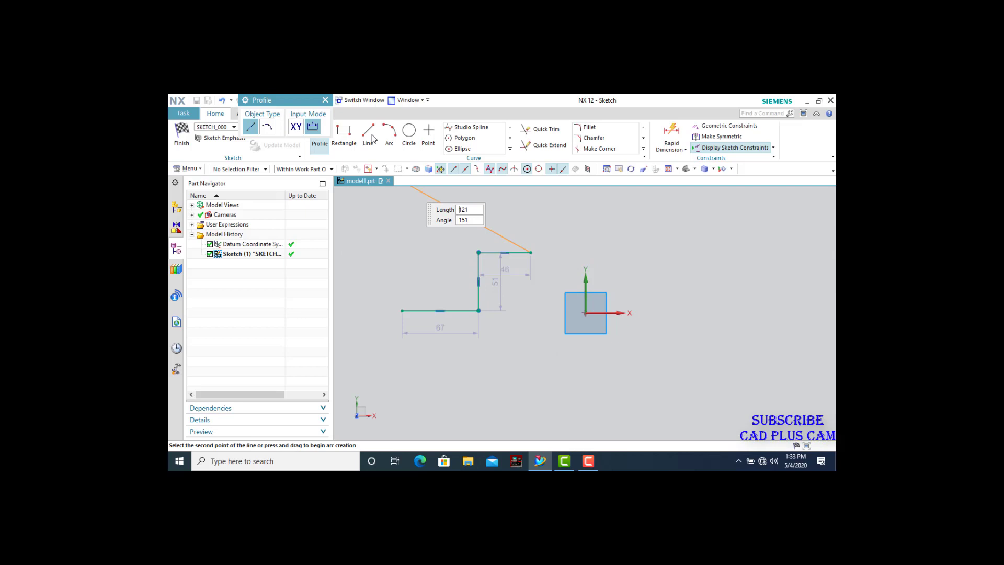
pyautogui.click(325, 100)
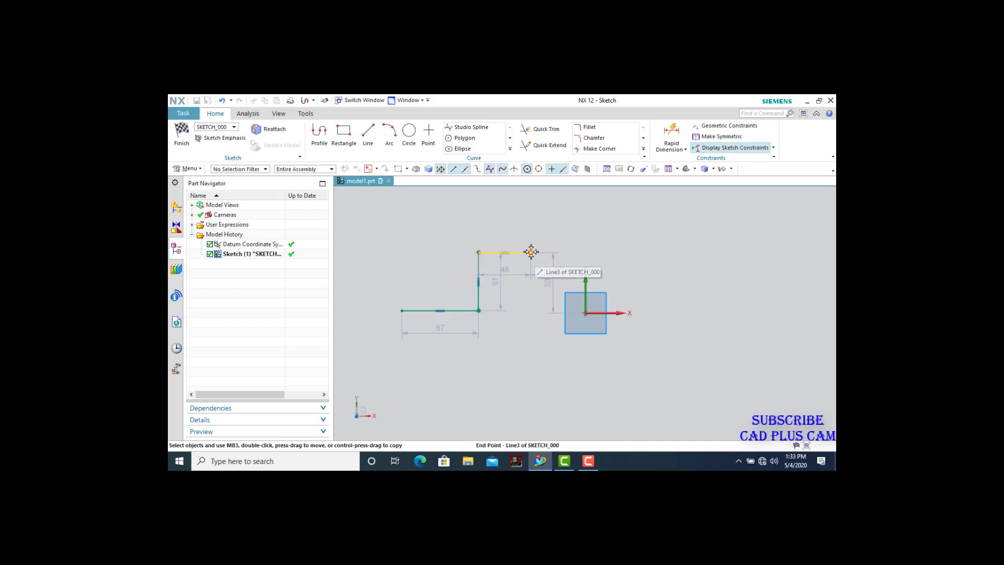
# Step: Reposition the profile's two free endpoints, making the upper line about 44.3, the vertical about 59.8 and the lower line about 64 long
pyautogui.moveTo(531, 234)
pyautogui.mouseDown()
pyautogui.moveTo(531, 224)
pyautogui.moveTo(529, 242)
pyautogui.mouseUp()
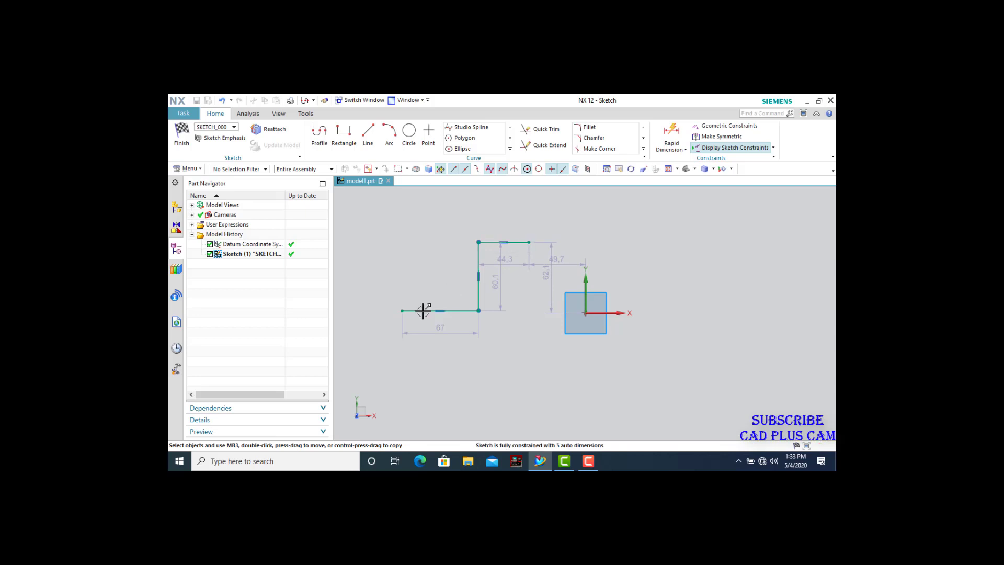
pyautogui.moveTo(402, 315)
pyautogui.mouseDown()
pyautogui.moveTo(403, 325)
pyautogui.moveTo(406, 310)
pyautogui.mouseUp()
# Step: Turn off the display of sketch constraints and lower the profile's upper line until the vertical line is about 40 long
pyautogui.click(773, 148)
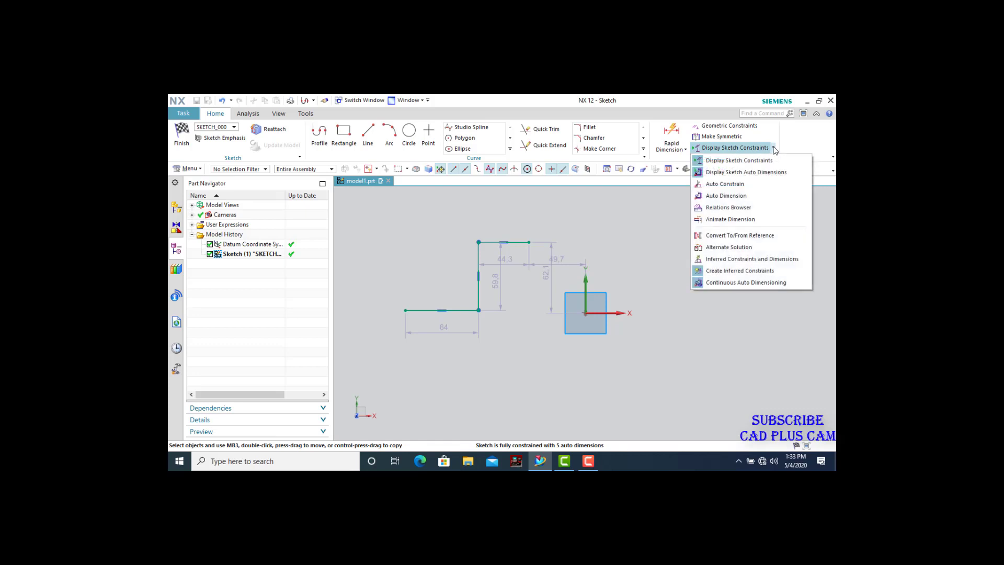
pyautogui.click(748, 163)
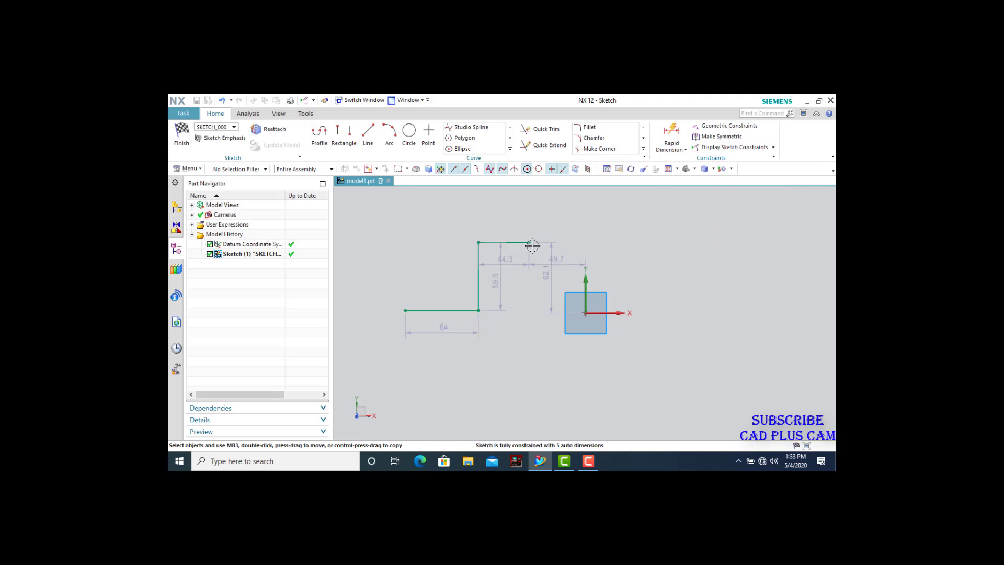
pyautogui.moveTo(529, 240)
pyautogui.mouseDown()
pyautogui.moveTo(520, 228)
pyautogui.moveTo(513, 260)
pyautogui.moveTo(529, 265)
pyautogui.mouseUp()
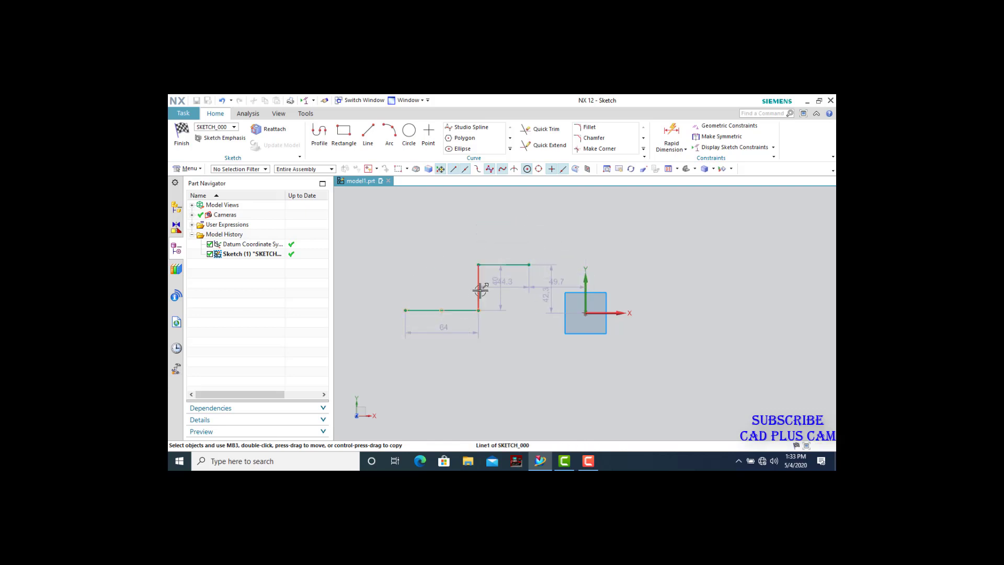
# Step: Turn the display of sketch constraints back on and hide the sketch auto dimensions
pyautogui.click(738, 149)
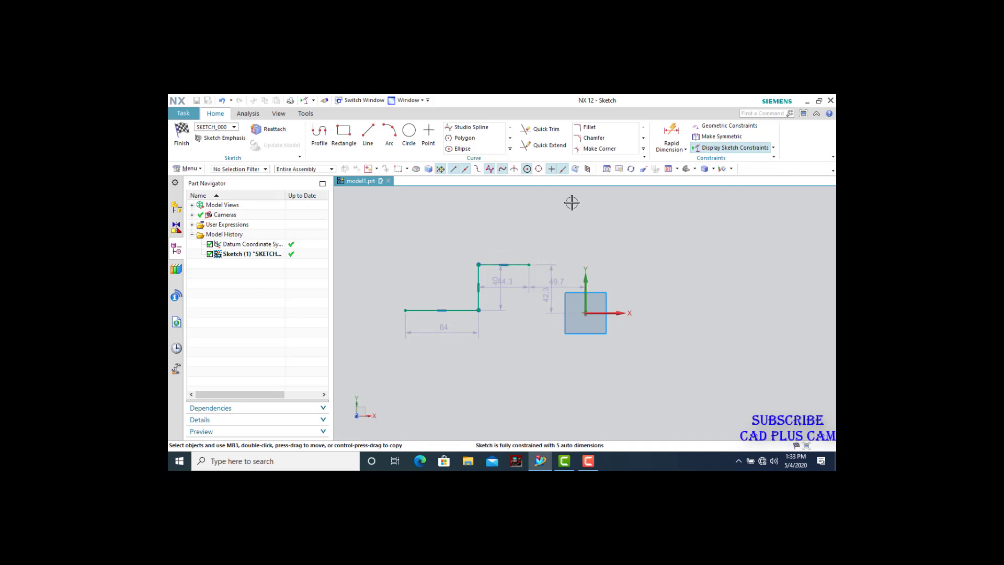
pyautogui.click(774, 148)
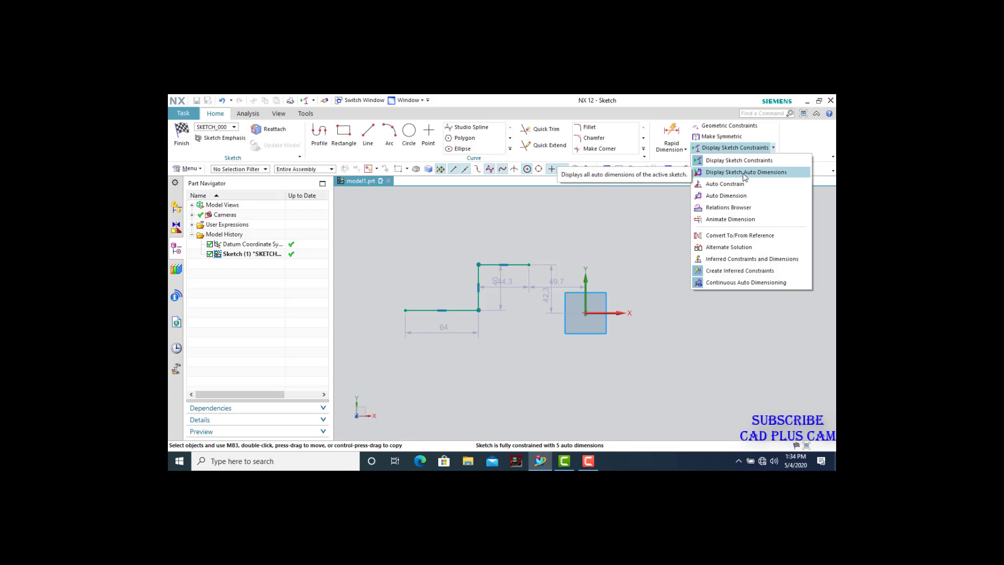
pyautogui.click(480, 235)
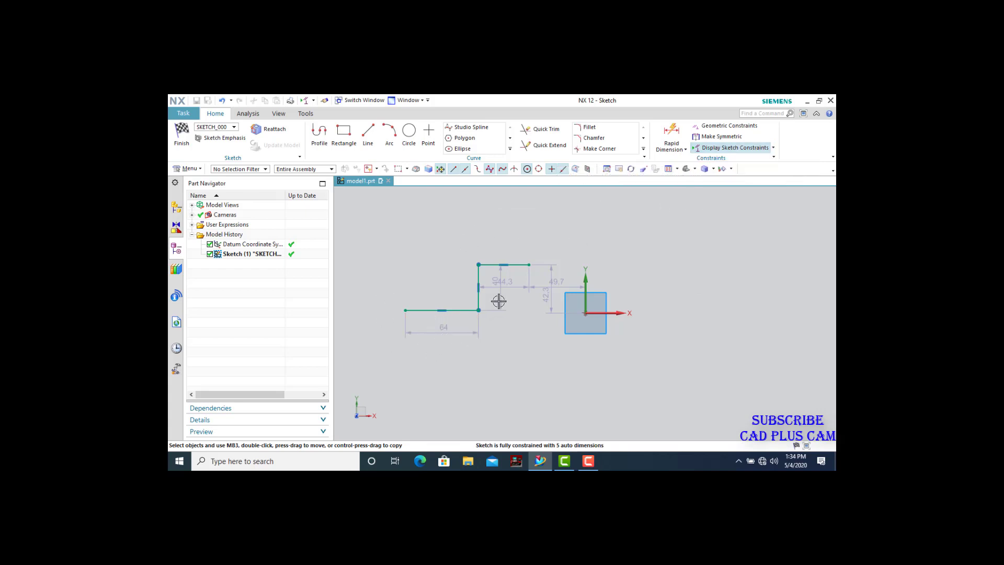
pyautogui.scroll(4, 498, 283)
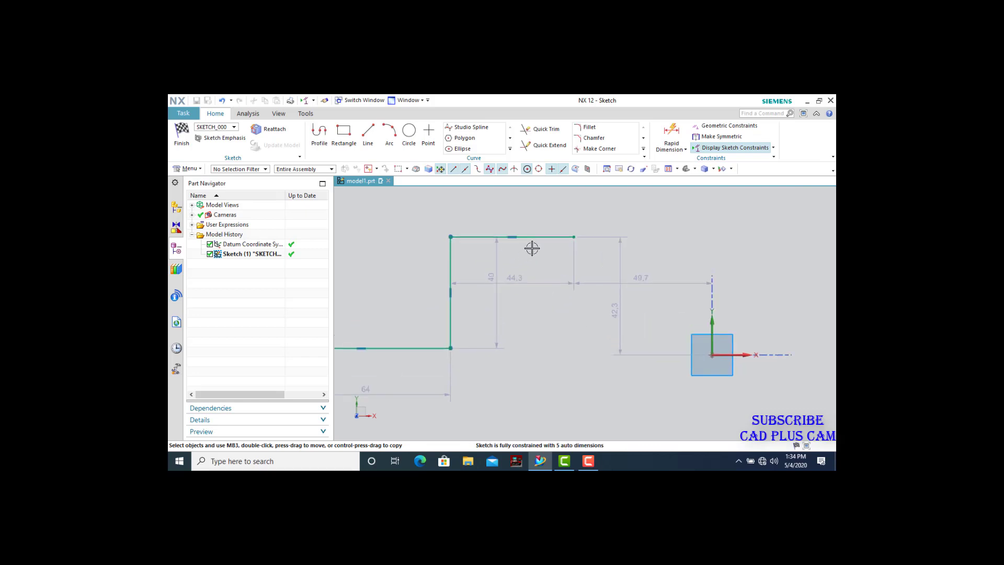
pyautogui.scroll(-2, 532, 249)
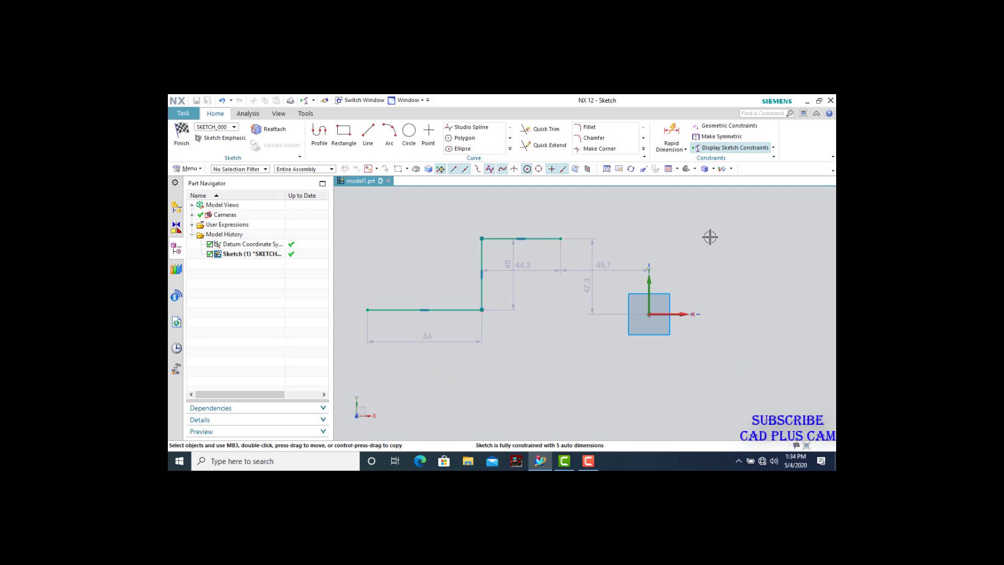
pyautogui.click(773, 148)
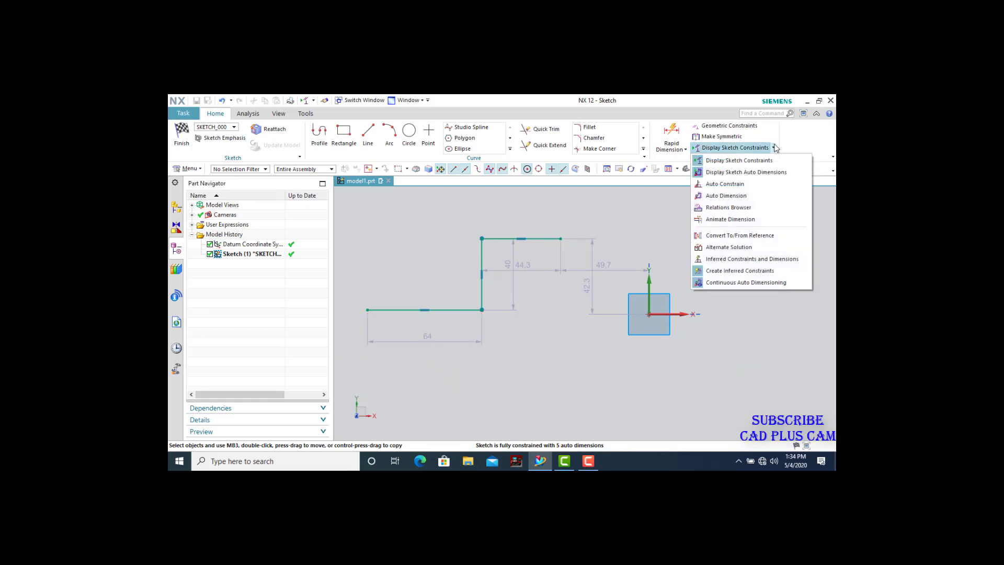
pyautogui.click(729, 174)
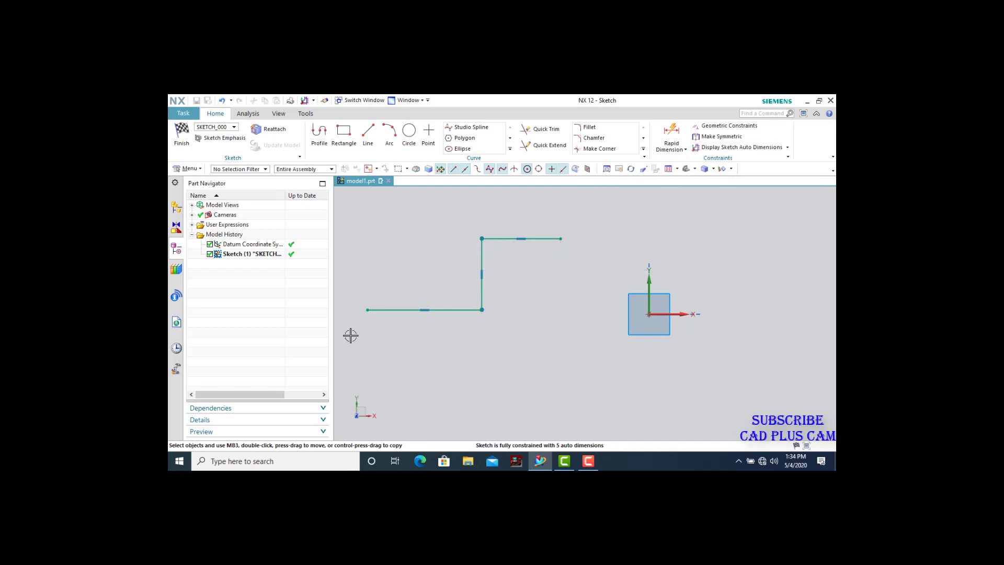
# Step: Draw a separate horizontal line about 64 long above the X axis, starting about 20 from the Y axis
pyautogui.scroll(-2, 424, 276)
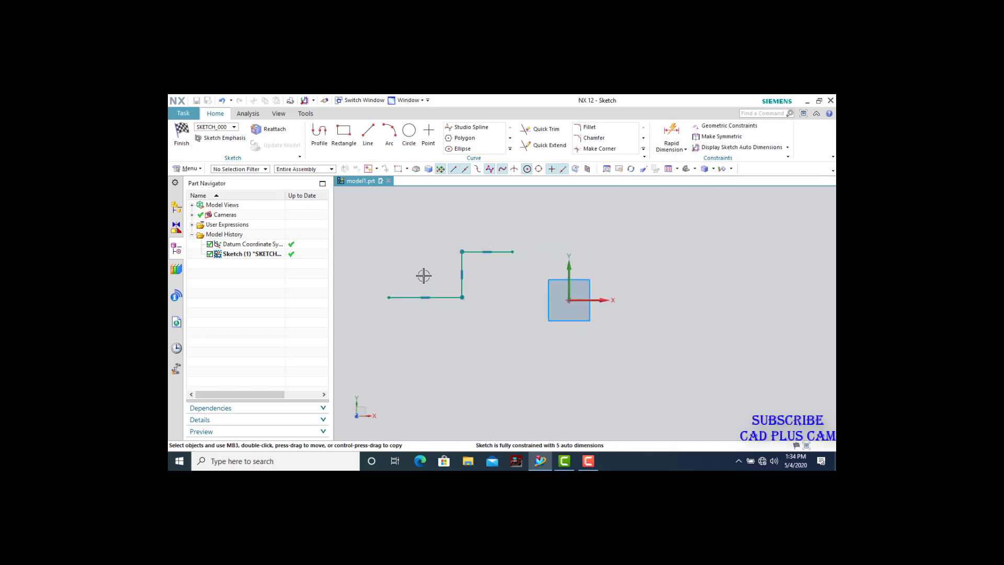
pyautogui.click(368, 133)
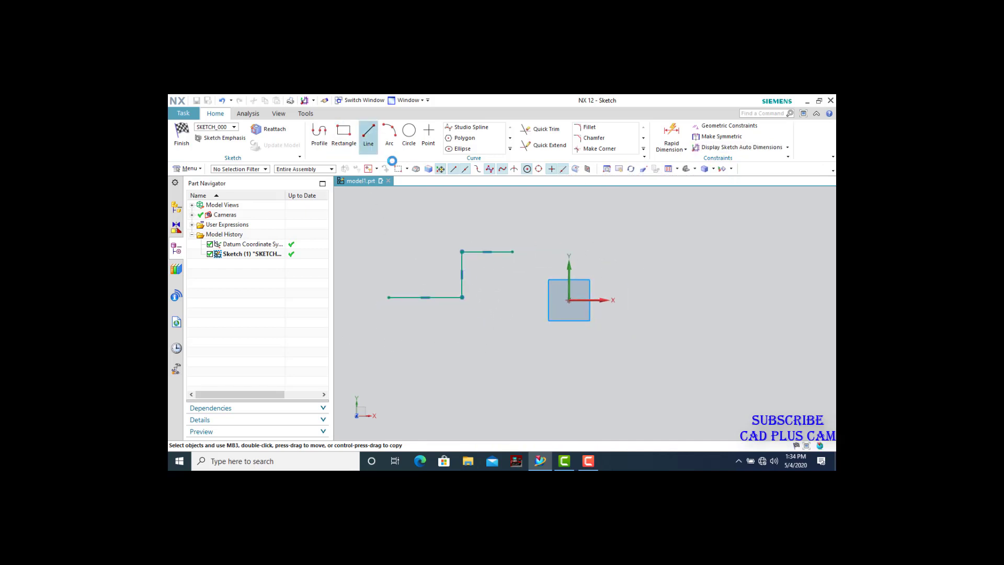
pyautogui.click(593, 240)
pyautogui.click(666, 241)
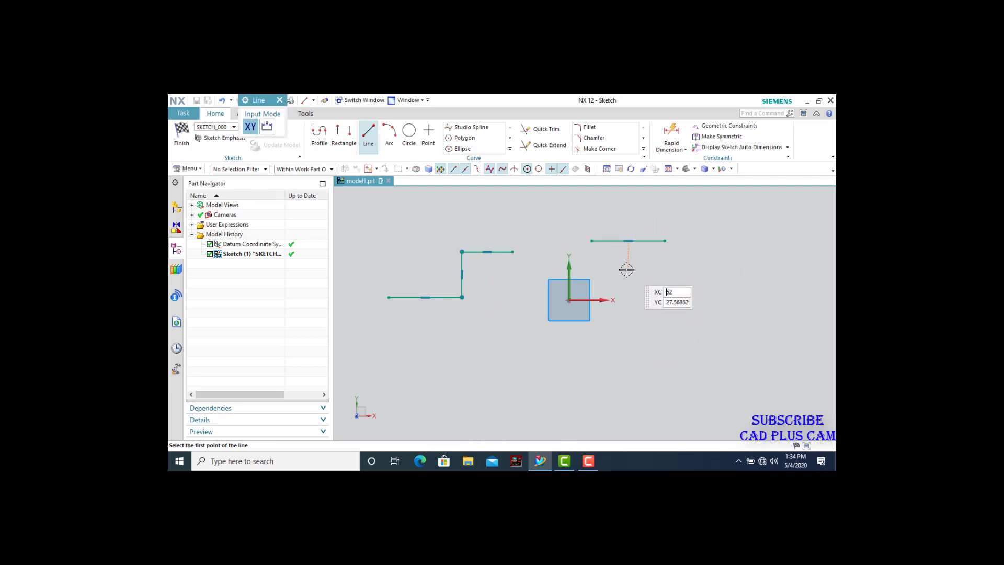
pyautogui.click(280, 100)
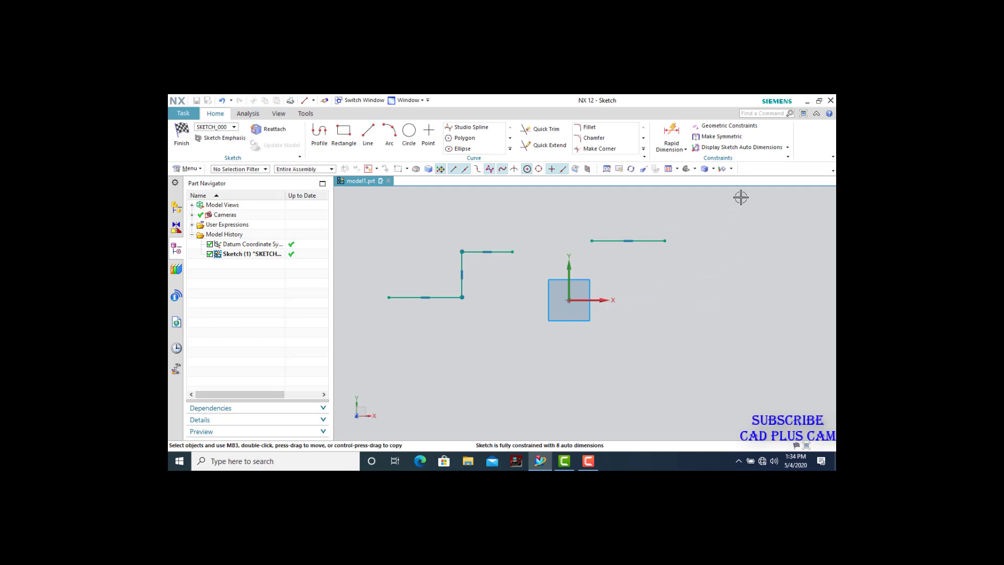
# Step: Toggle the display of sketch auto dimensions on and off, leaving it switched on
pyautogui.click(788, 149)
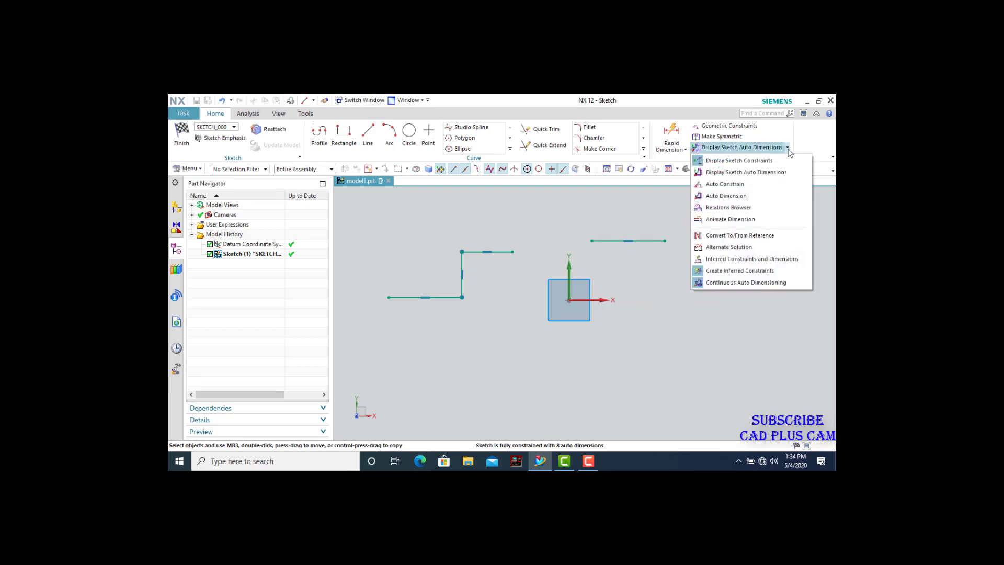
pyautogui.click(766, 175)
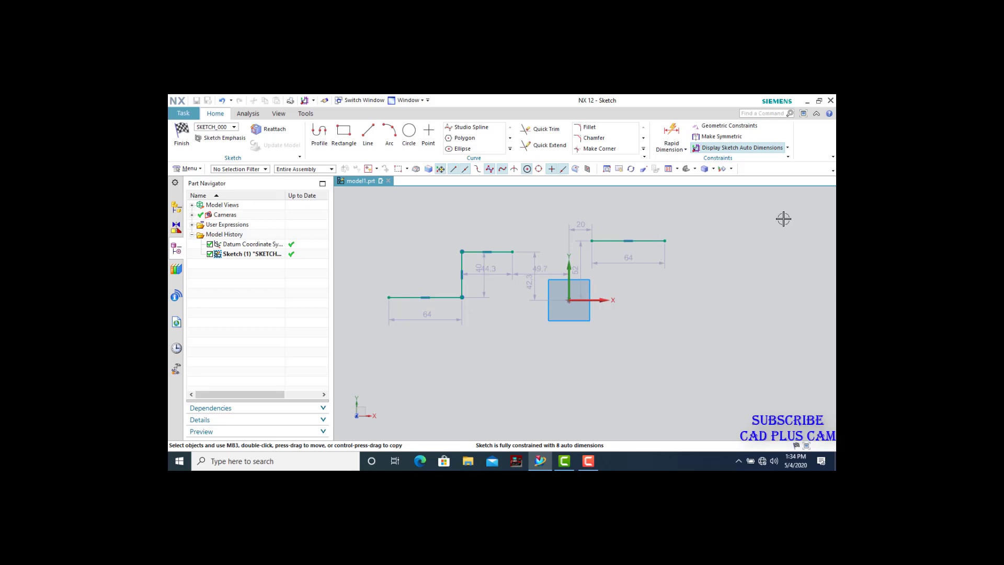
pyautogui.click(788, 149)
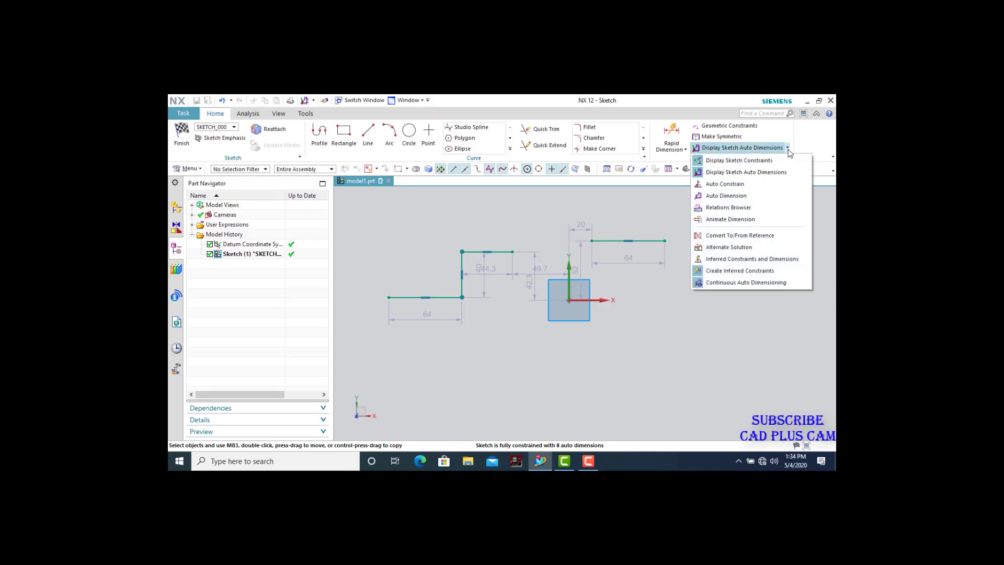
pyautogui.click(744, 174)
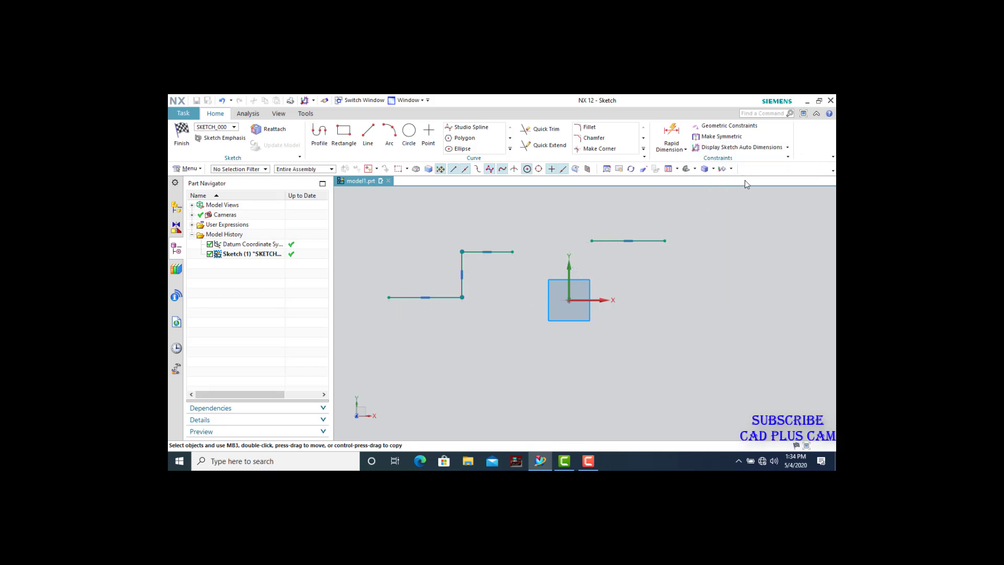
pyautogui.click(787, 148)
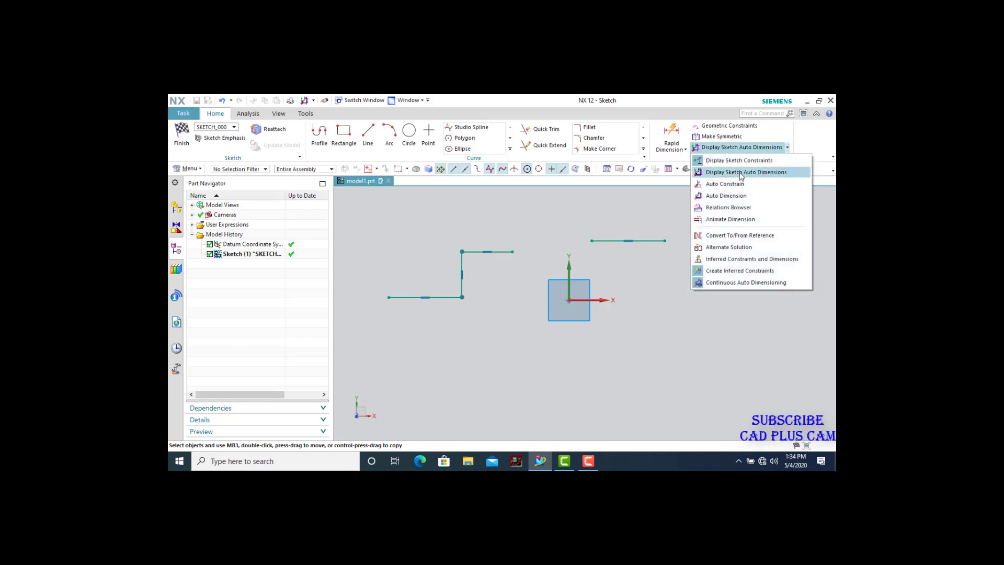
pyautogui.click(735, 174)
pyautogui.click(787, 149)
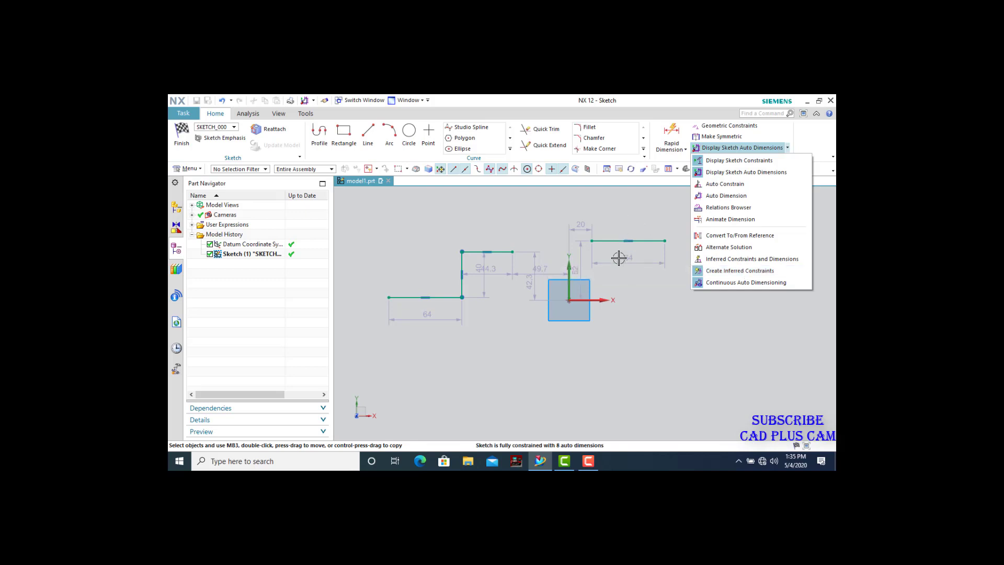
pyautogui.click(628, 350)
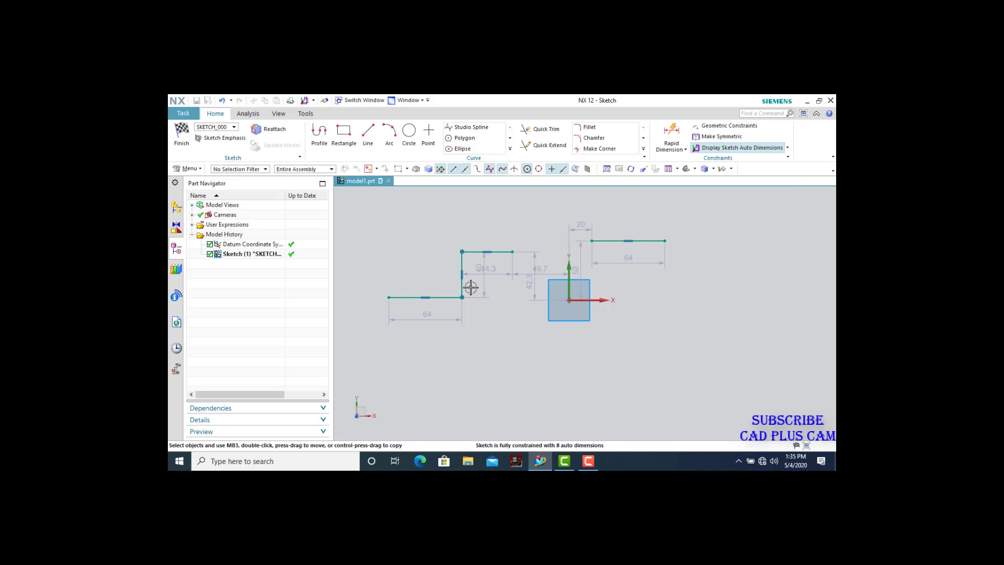
pyautogui.scroll(1, 461, 273)
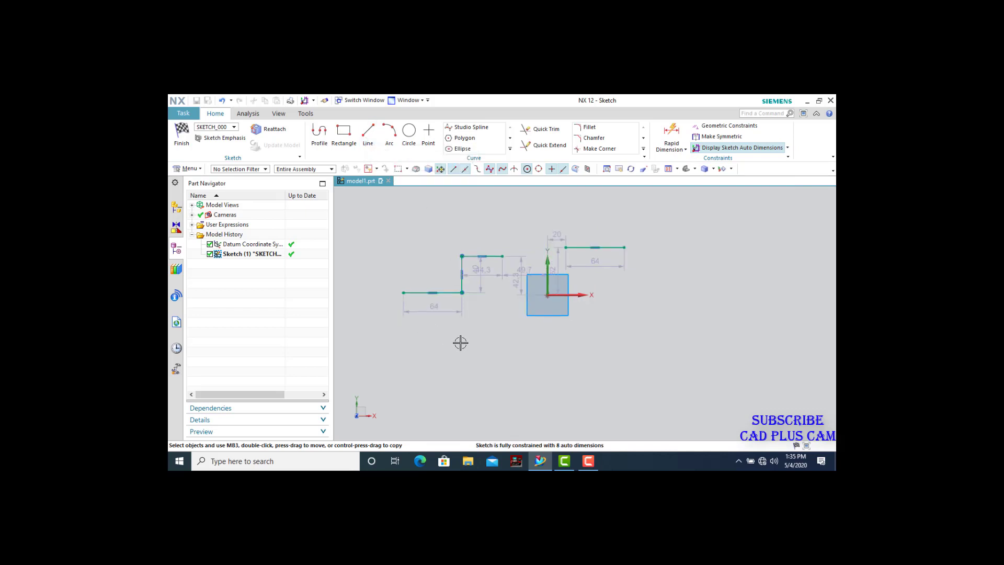
# Step: Turn off the Create Inferred Constraints option for new sketch curves
pyautogui.click(789, 148)
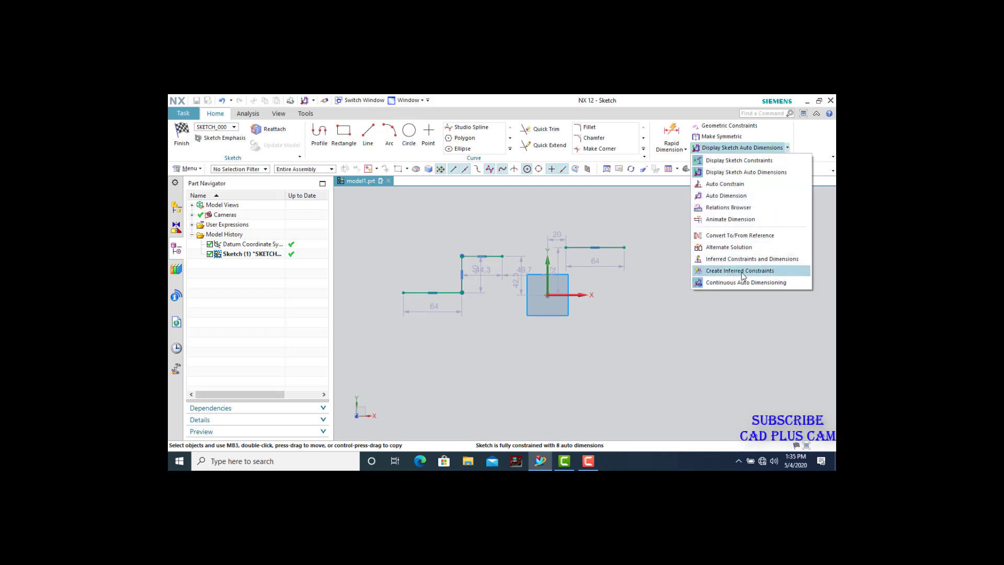
pyautogui.click(760, 272)
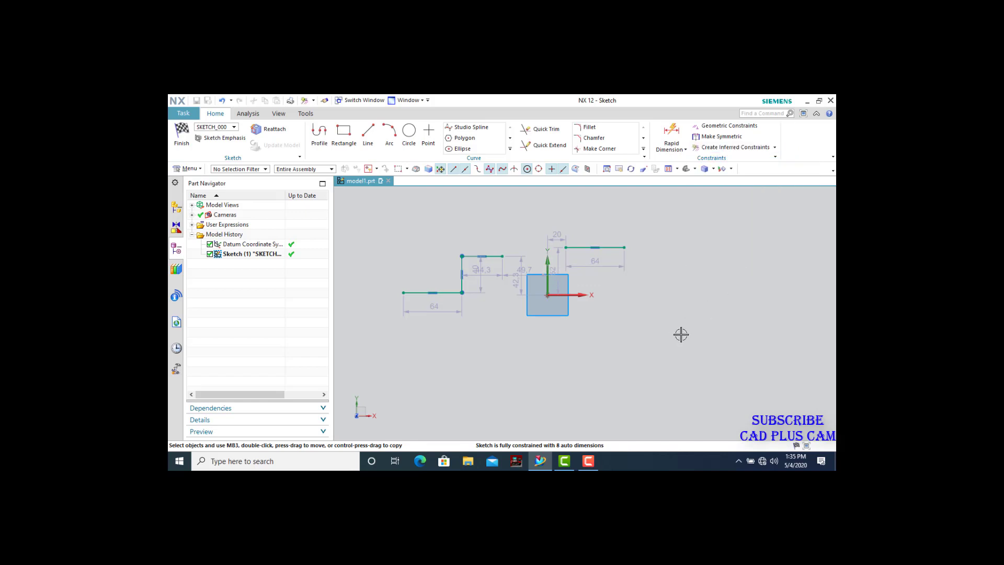
pyautogui.click(775, 148)
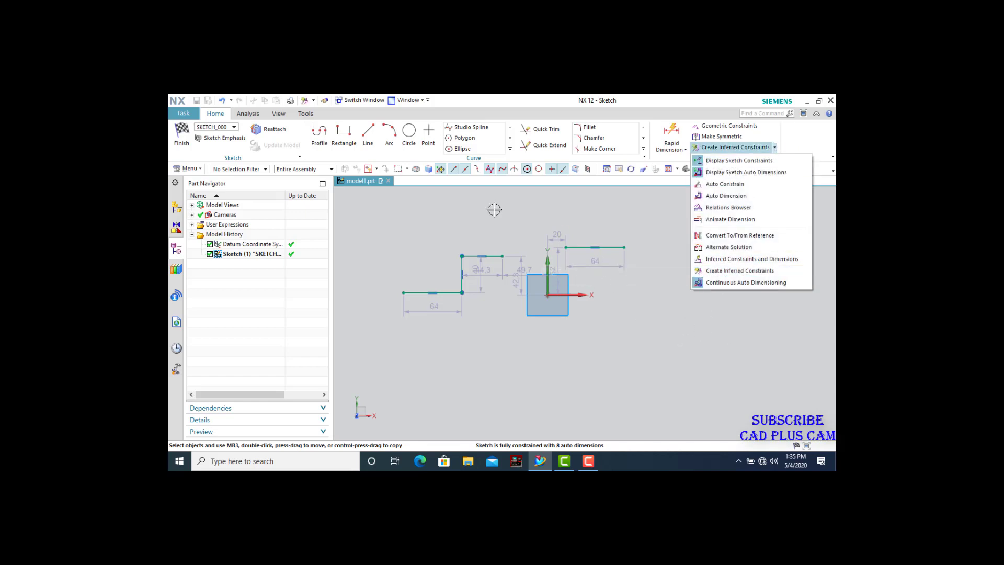
# Step: Draw a stepped profile of five connected lines below the existing curves: about 60 across, 40 up, 65 across, 40 down and 80 across
pyautogui.click(319, 134)
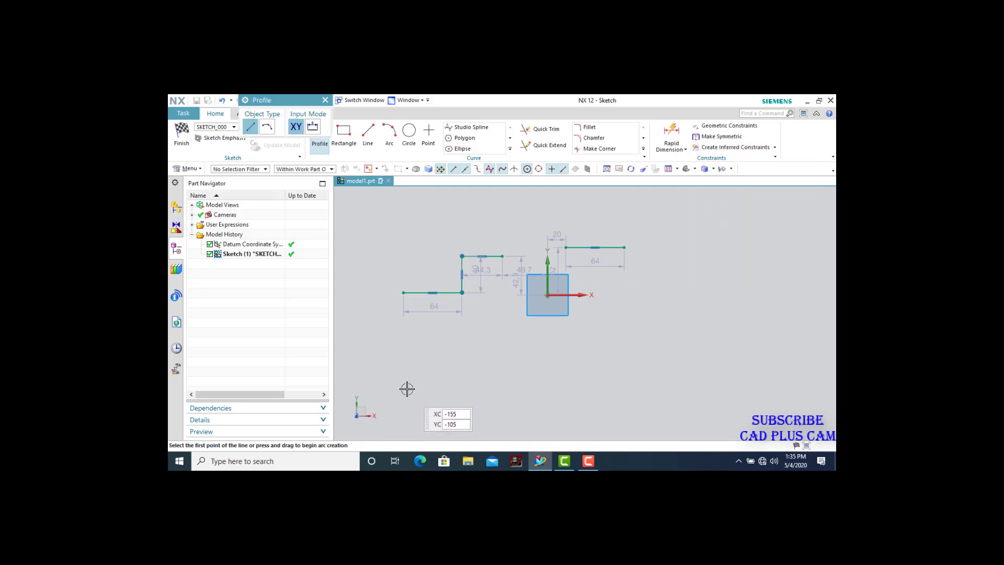
pyautogui.click(407, 386)
pyautogui.click(461, 386)
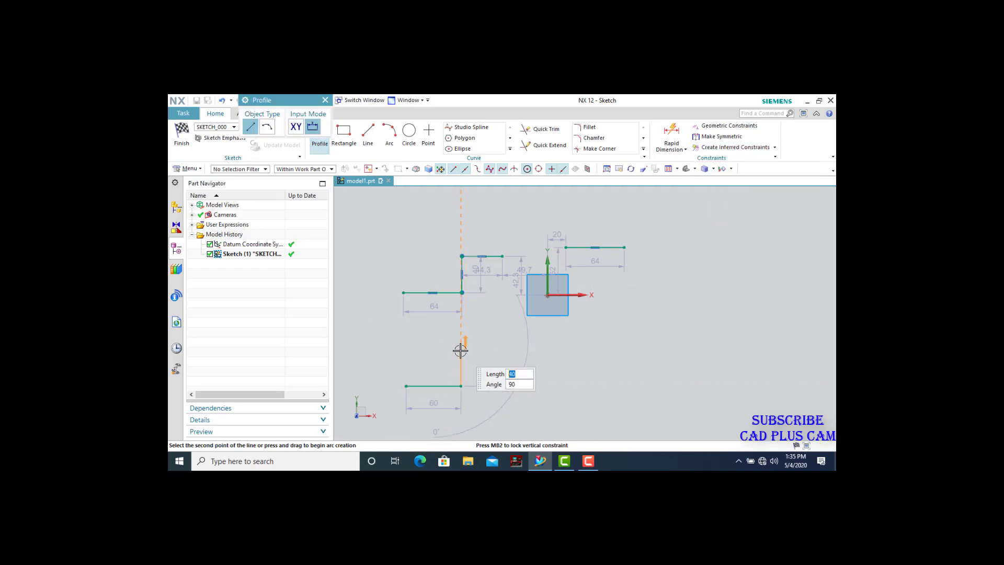
pyautogui.click(461, 349)
pyautogui.click(520, 349)
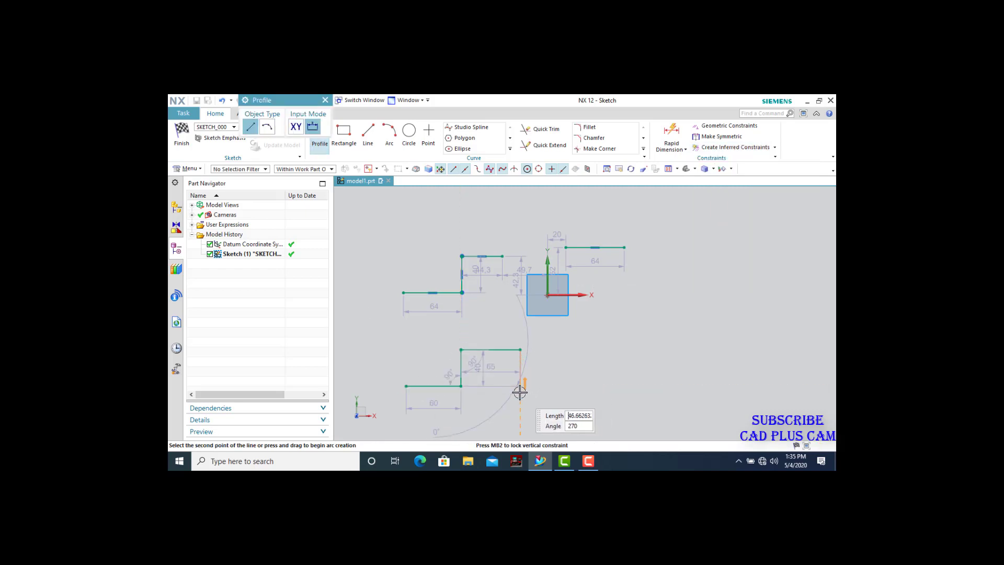
pyautogui.click(521, 387)
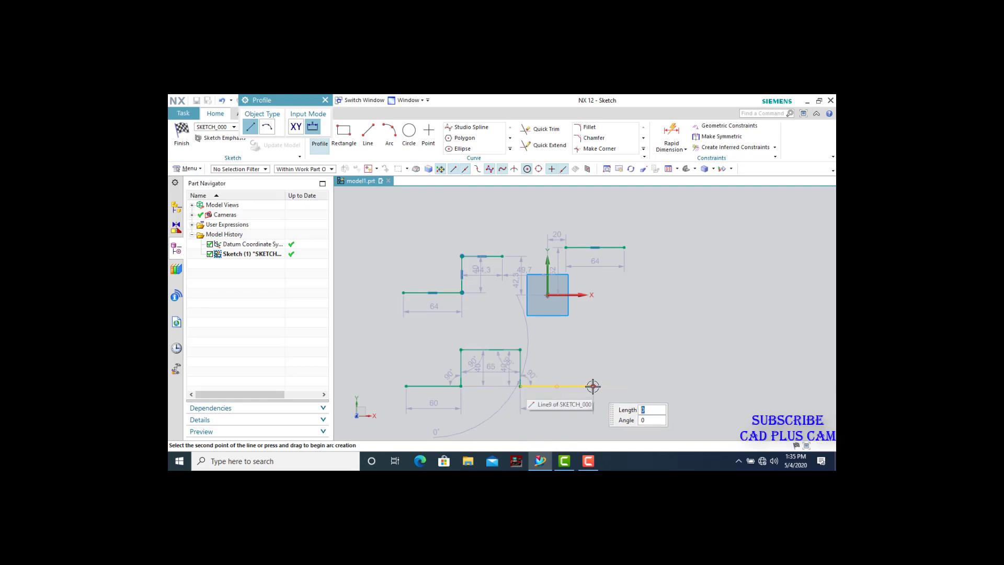
pyautogui.click(593, 386)
pyautogui.press('Escape')
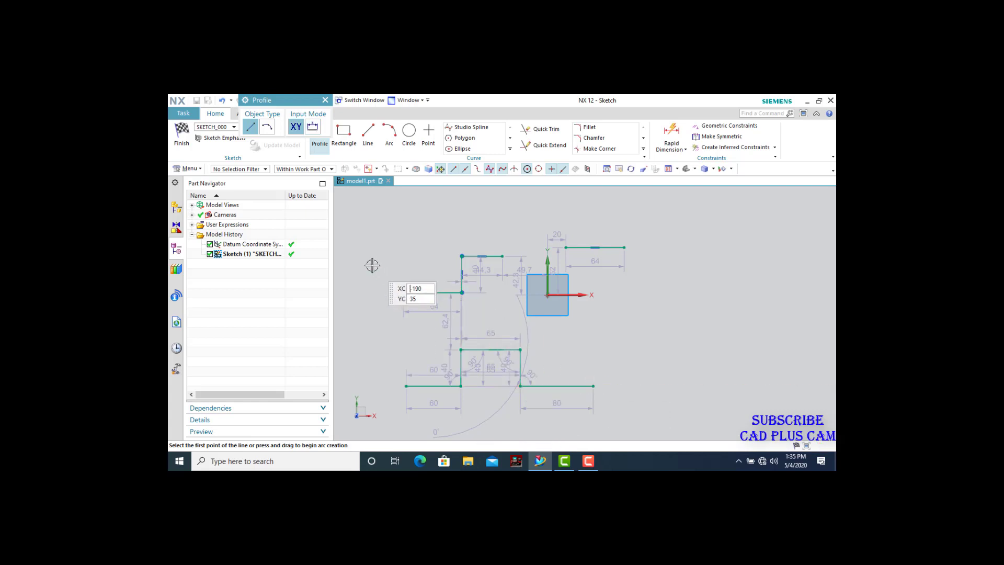
pyautogui.click(325, 100)
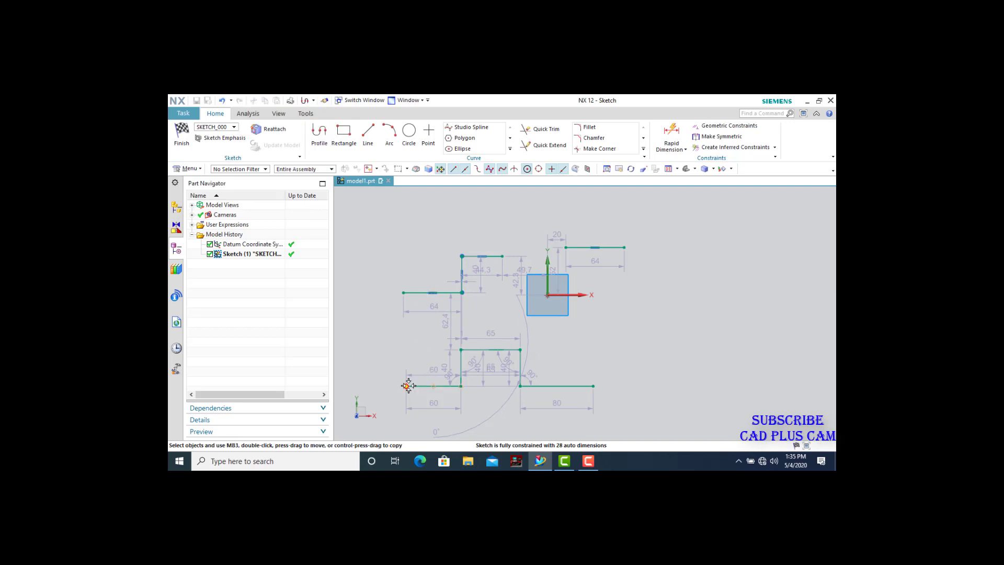
# Step: Pull the new profile's free left end up and outward, and move its first vertical line left, away from the adjoining lines
pyautogui.moveTo(409, 386); pyautogui.dragTo(379, 360)
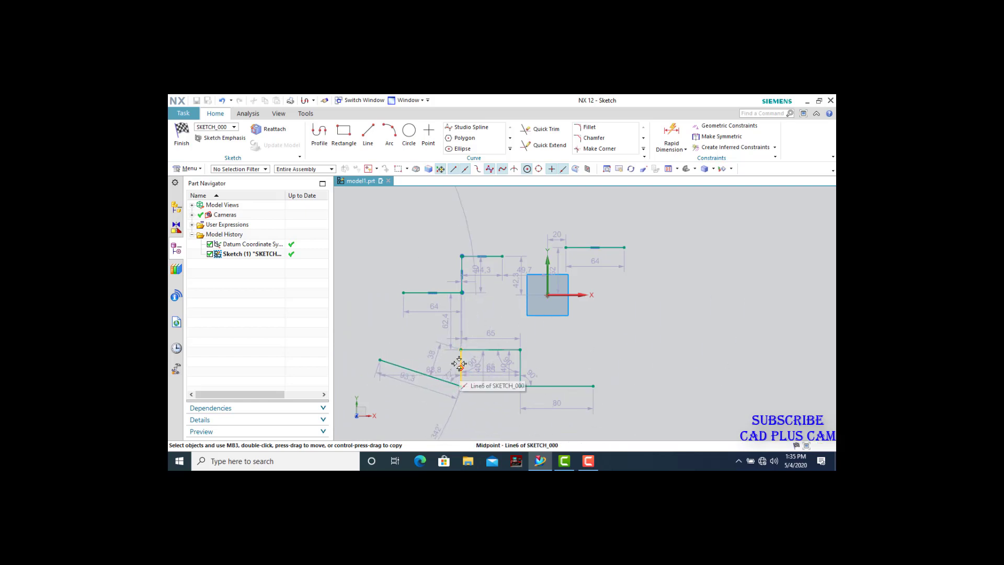
pyautogui.moveTo(461, 365); pyautogui.dragTo(387, 359)
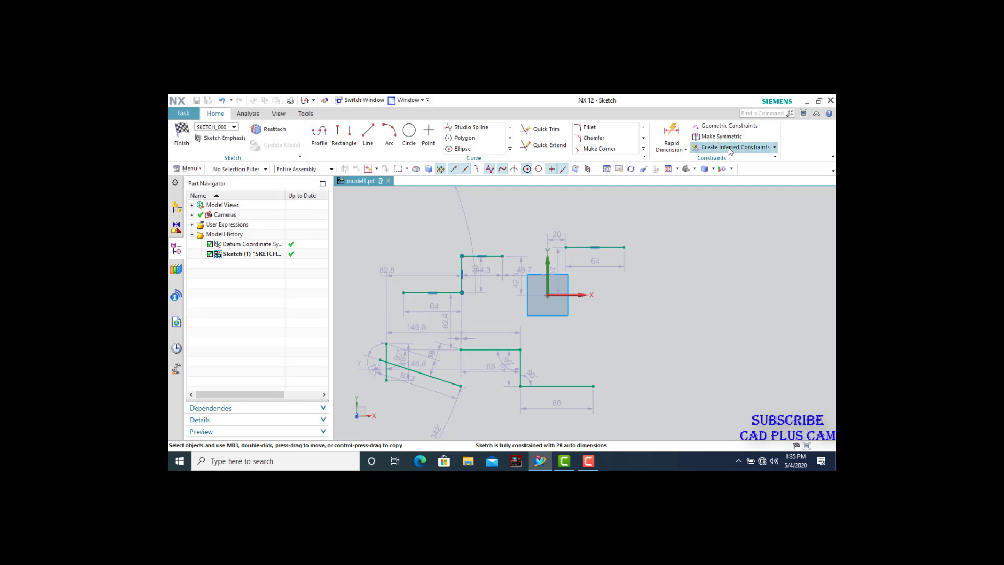
# Step: Apply Auto Constrain with all constraint types to the 80-long horizontal line and the vertical line adjoining it
pyautogui.click(775, 147)
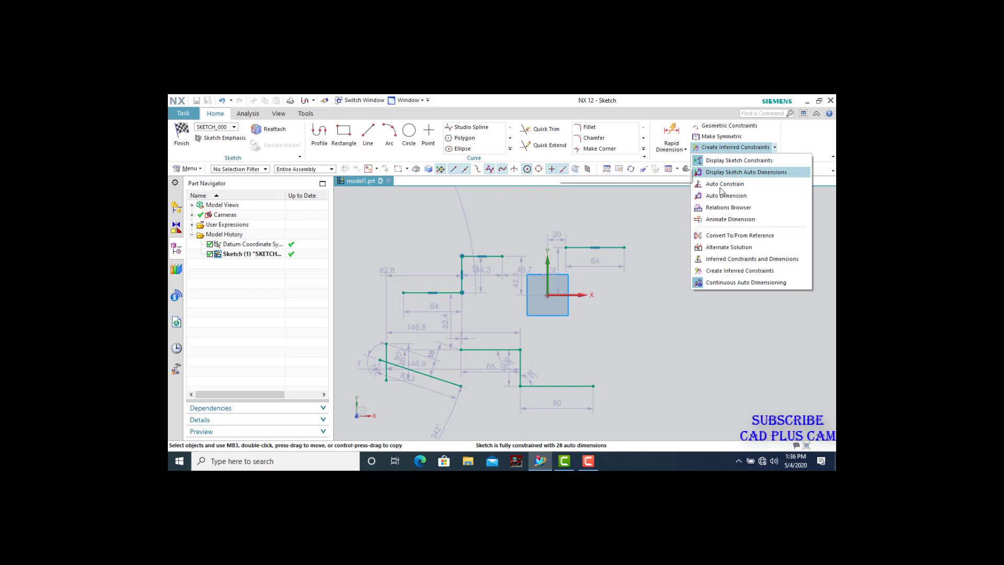
pyautogui.click(737, 184)
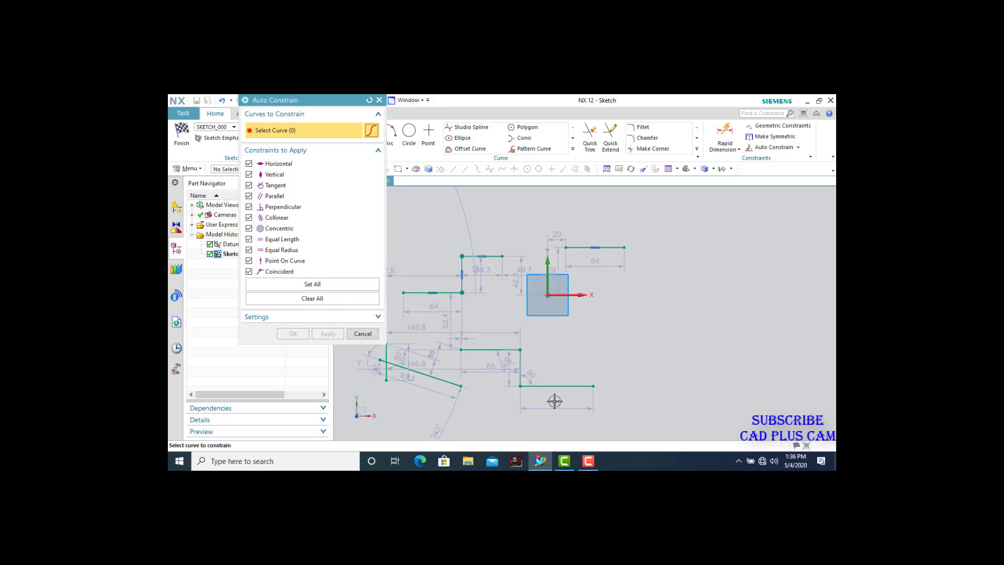
pyautogui.click(563, 387)
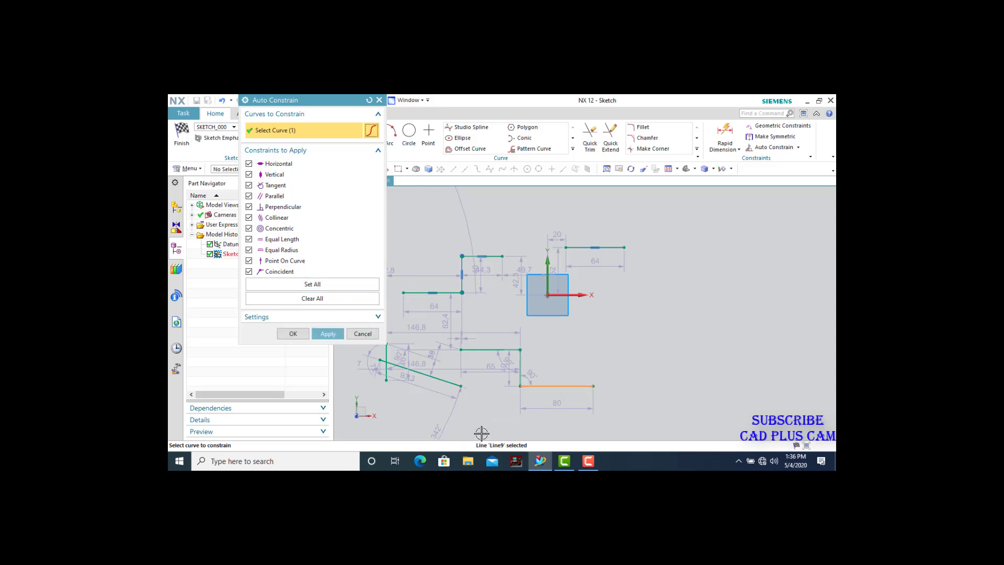
pyautogui.click(520, 367)
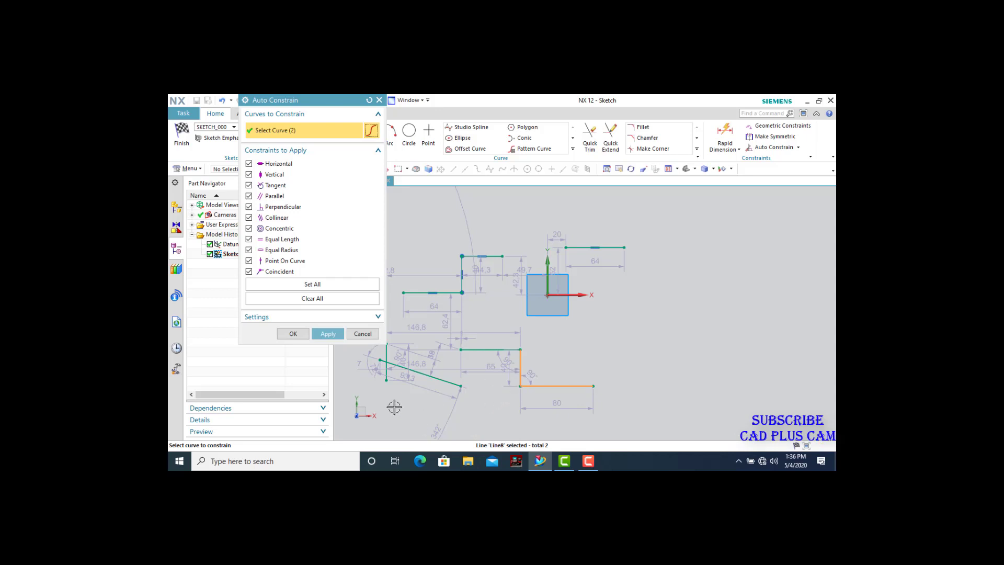
pyautogui.click(328, 333)
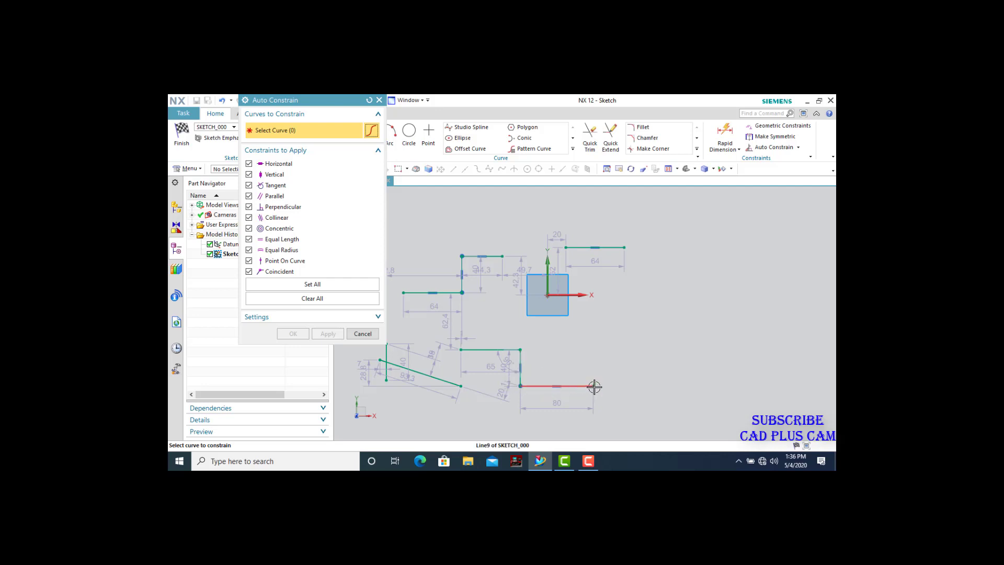
pyautogui.click(379, 100)
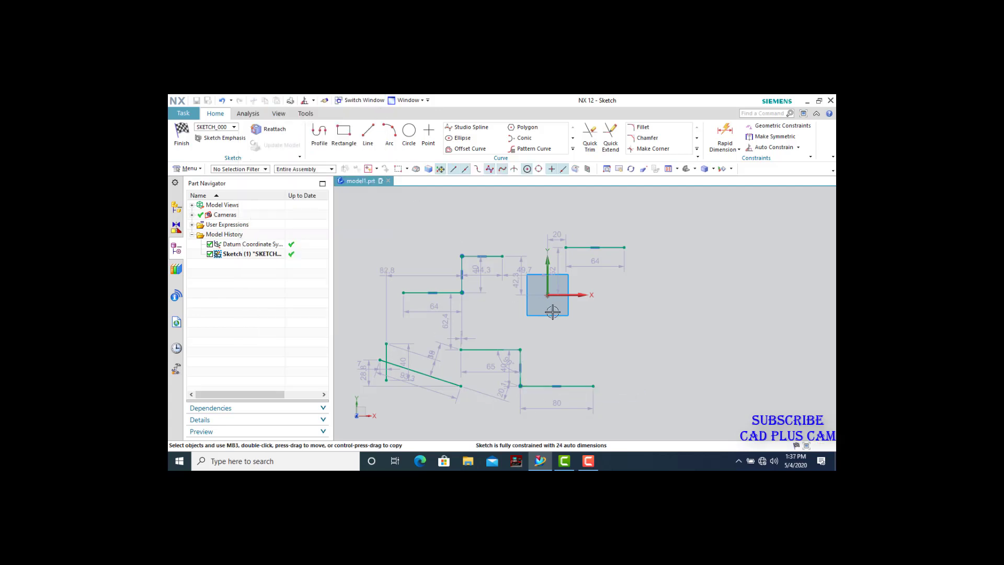
# Step: Move the shared corner of the two auto-constrained lines to the right, and shift the vertical line's upper end slightly to test the constraints
pyautogui.click(554, 386)
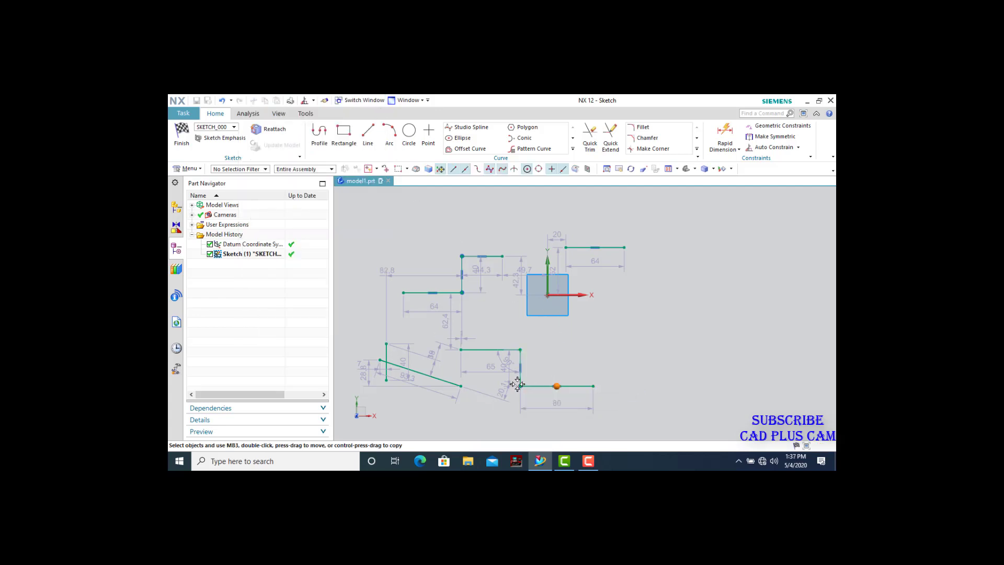
pyautogui.moveTo(517, 384); pyautogui.dragTo(542, 387)
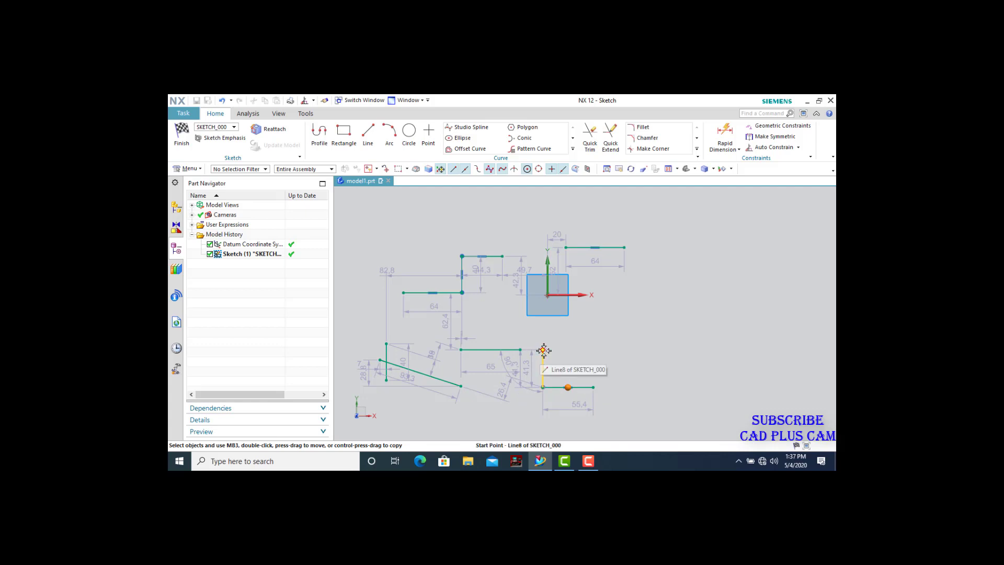
pyautogui.moveTo(544, 351)
pyautogui.mouseDown()
pyautogui.moveTo(564, 352)
pyautogui.moveTo(546, 350)
pyautogui.mouseUp()
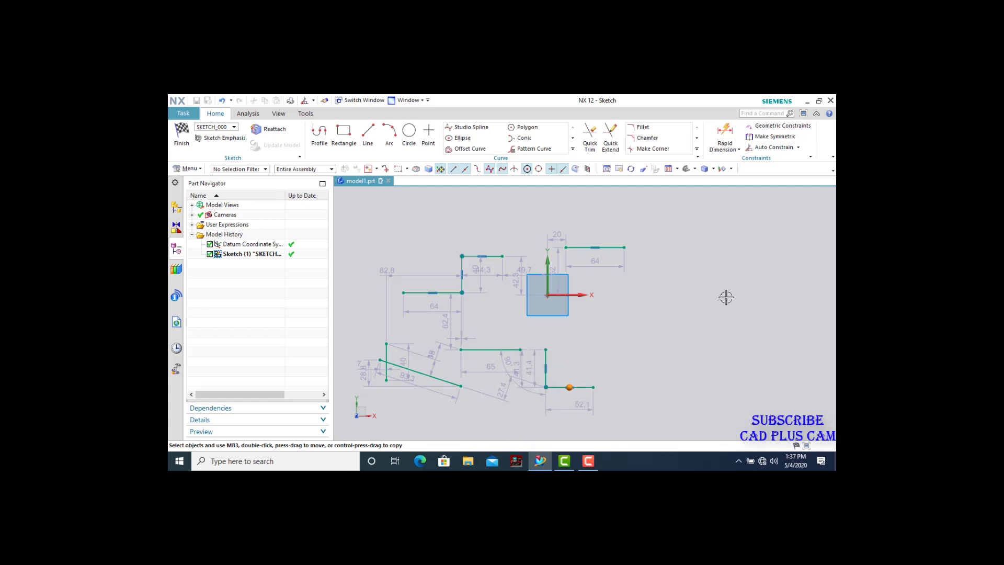
# Step: Turn off the Continuous Auto Dimensioning option for new sketch curves
pyautogui.click(798, 147)
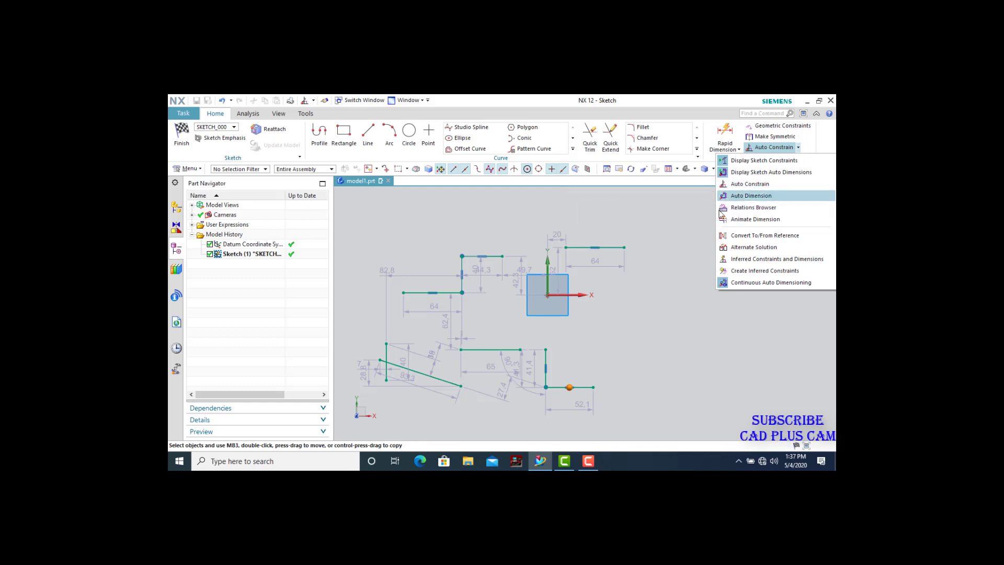
pyautogui.click(762, 282)
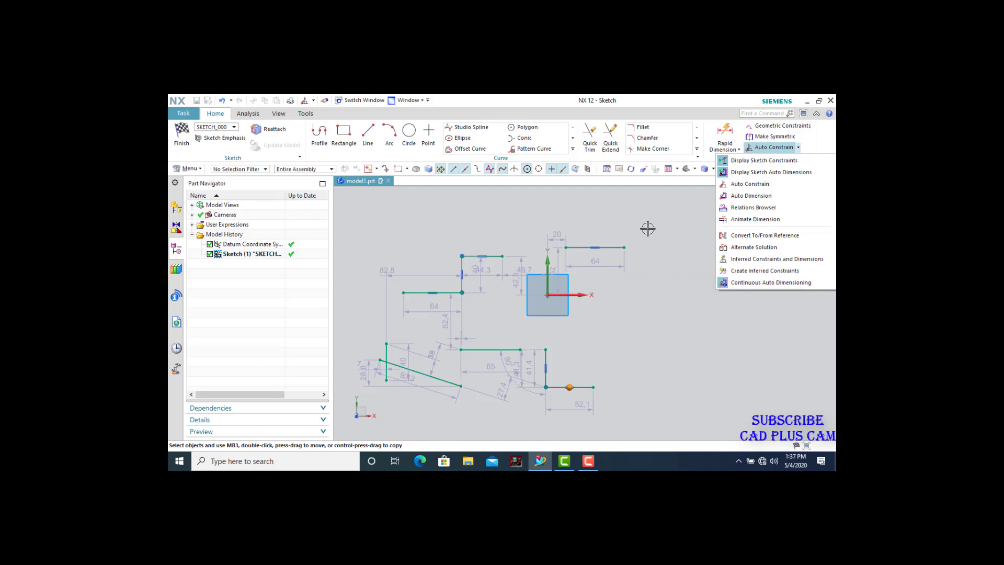
pyautogui.scroll(-3, 589, 258)
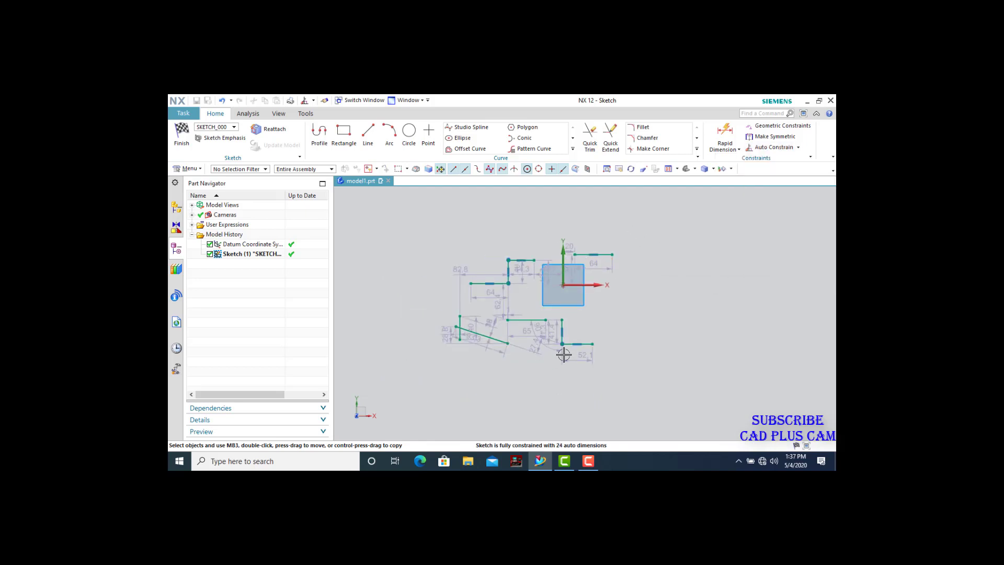
pyautogui.scroll(1, 561, 349)
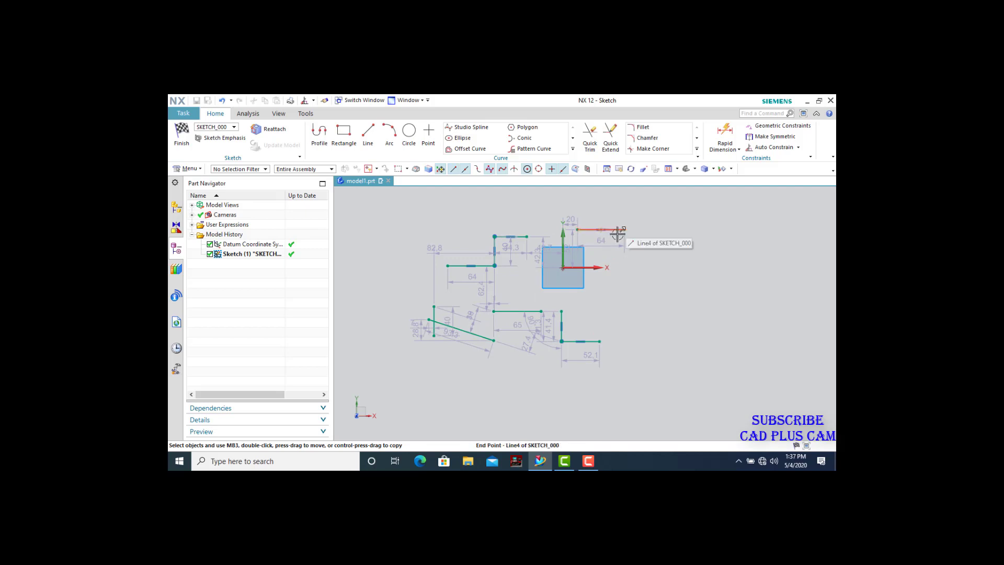
pyautogui.scroll(2, 607, 236)
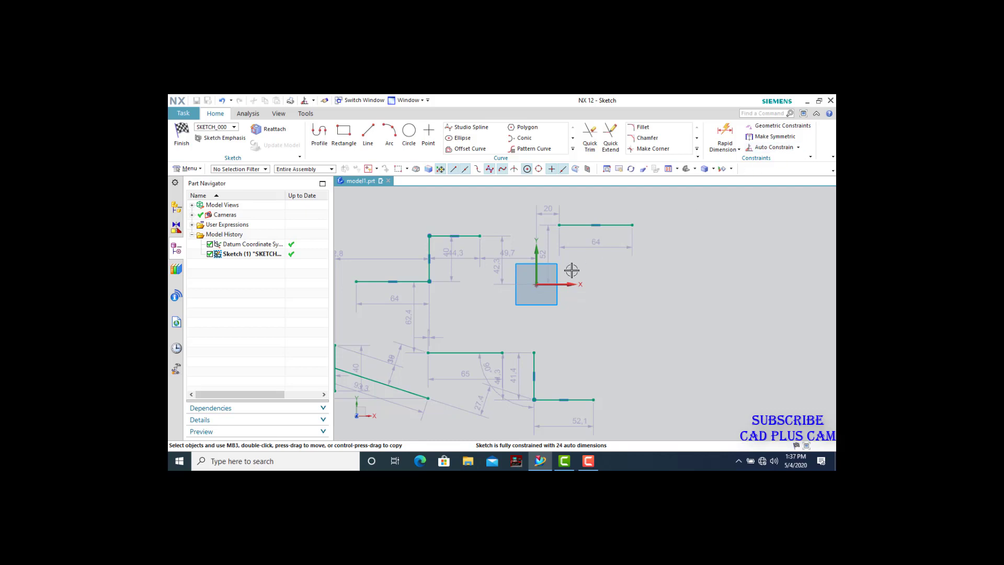
pyautogui.scroll(-1, 544, 280)
pyautogui.scroll(-1, 485, 289)
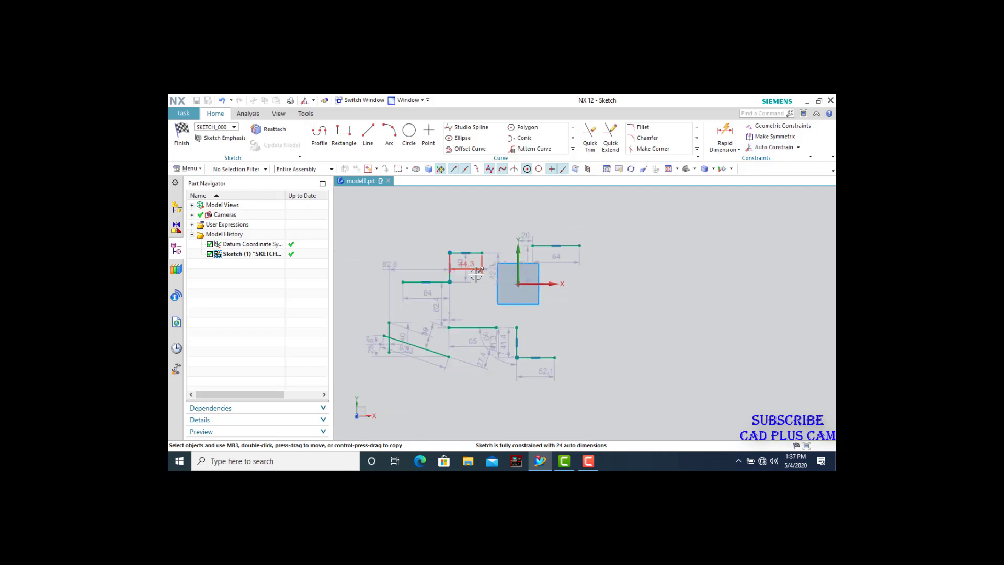
pyautogui.click(799, 149)
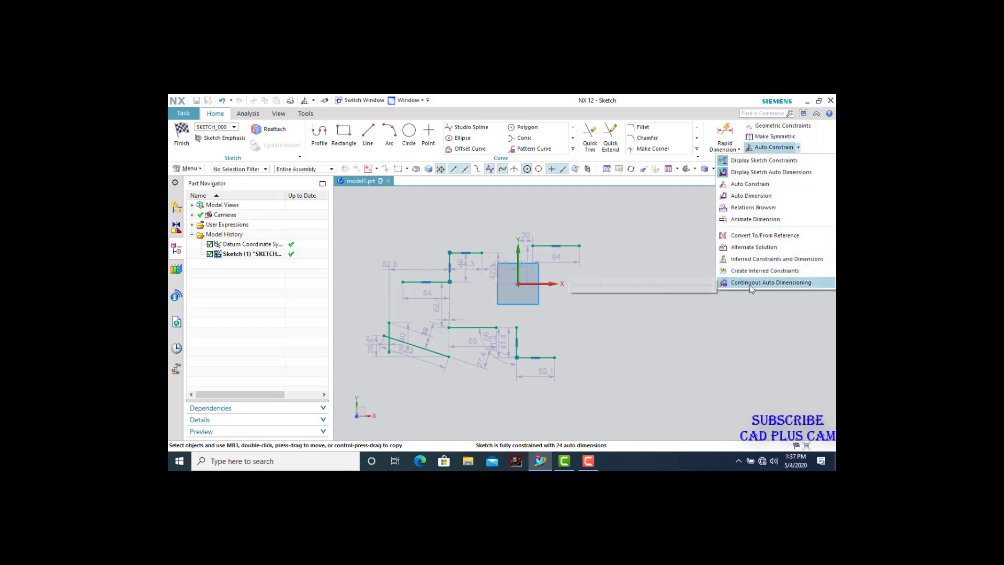
pyautogui.click(752, 285)
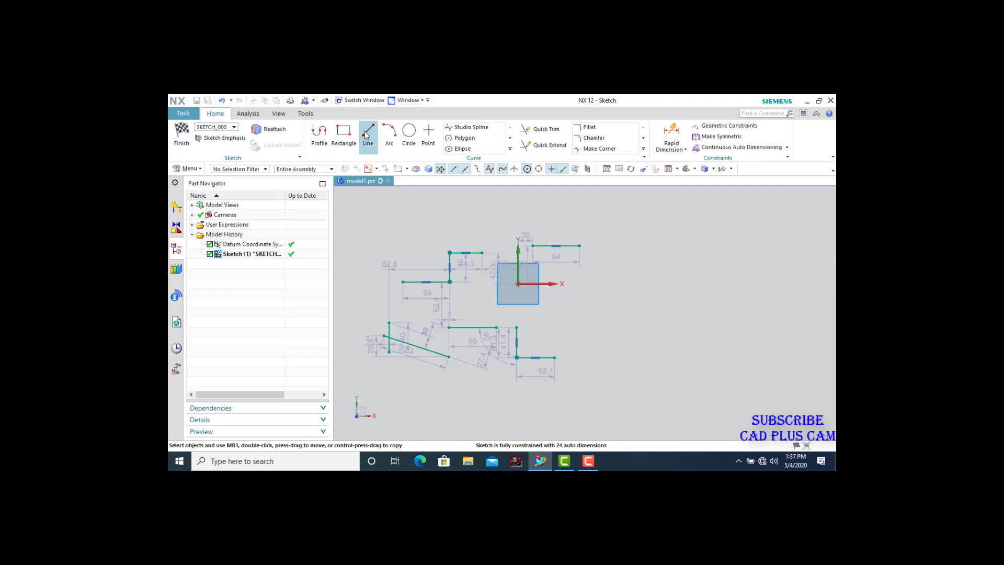
# Step: Draw a three-line stepped profile to the right of the origin, about 110 across, 85 up and 60 across
pyautogui.click(319, 134)
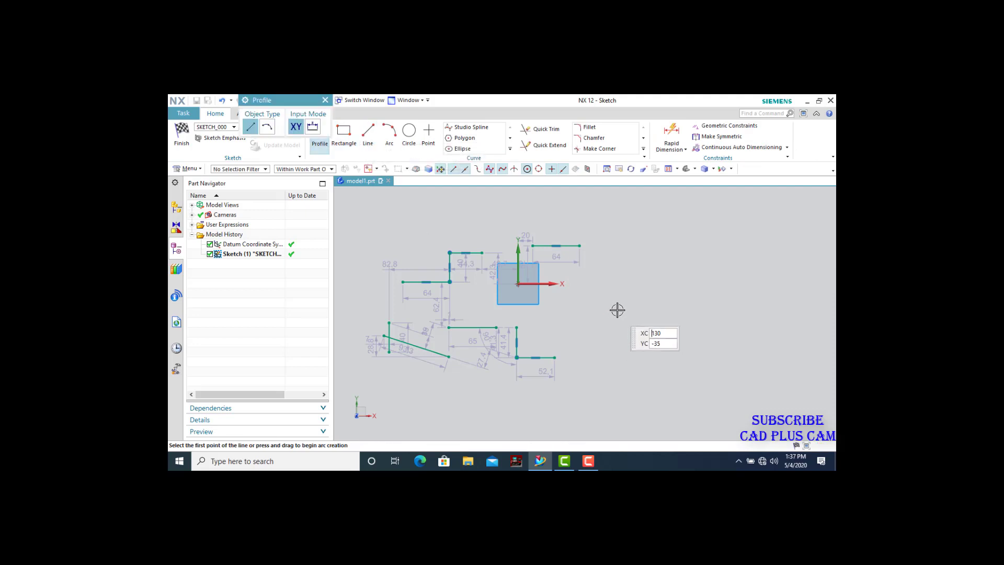
pyautogui.click(617, 306)
pyautogui.click(697, 305)
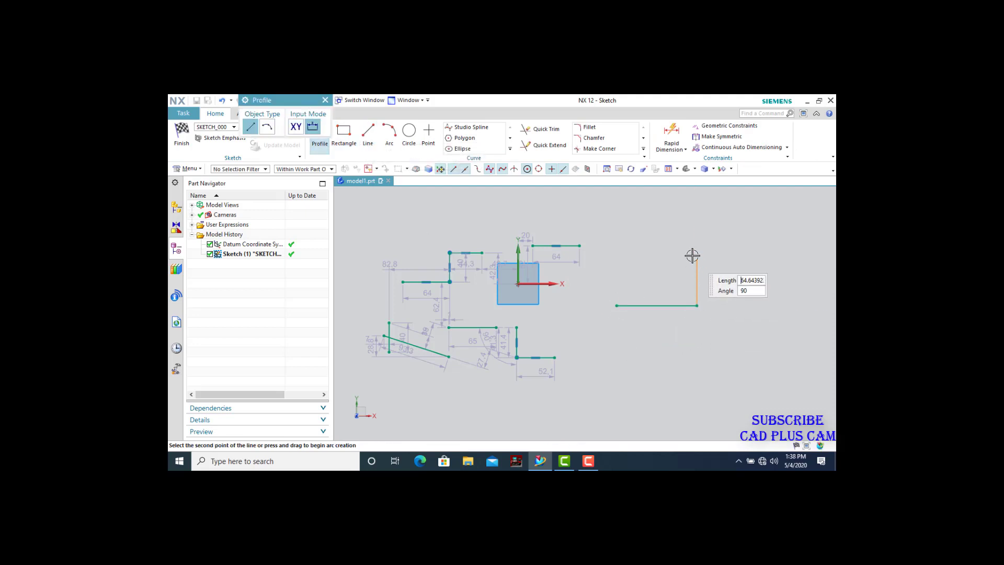
pyautogui.click(697, 244)
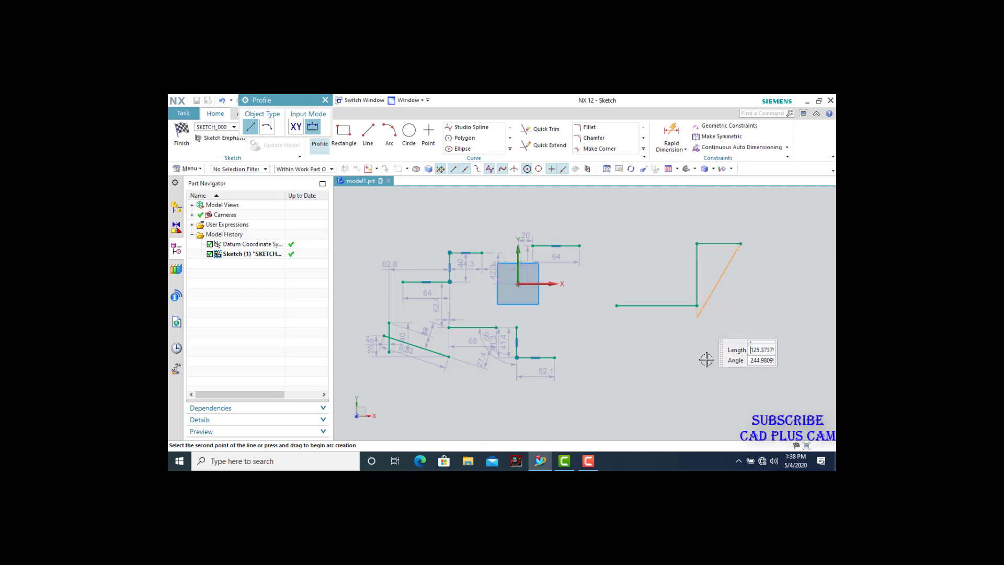
pyautogui.rightClick(755, 330)
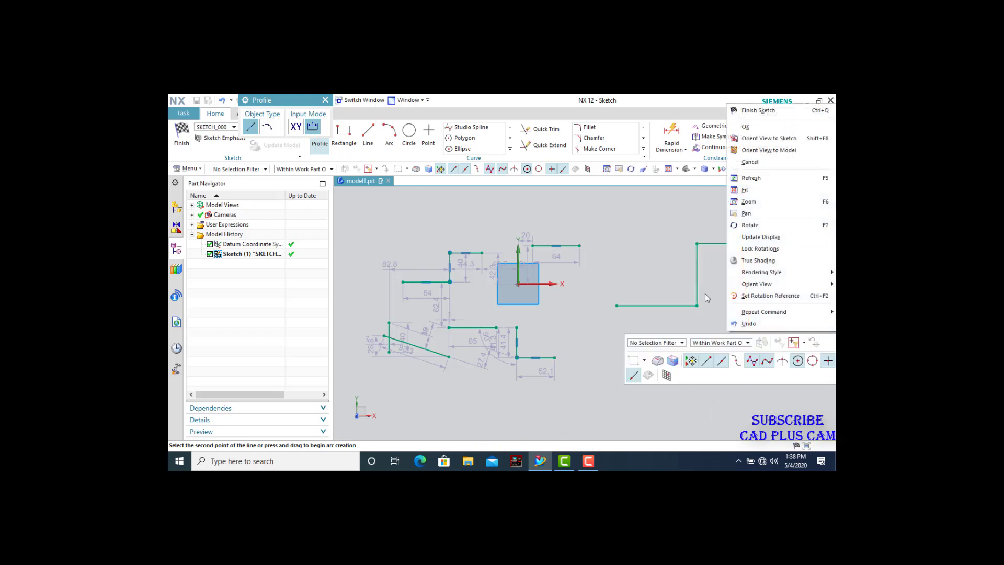
pyautogui.click(746, 127)
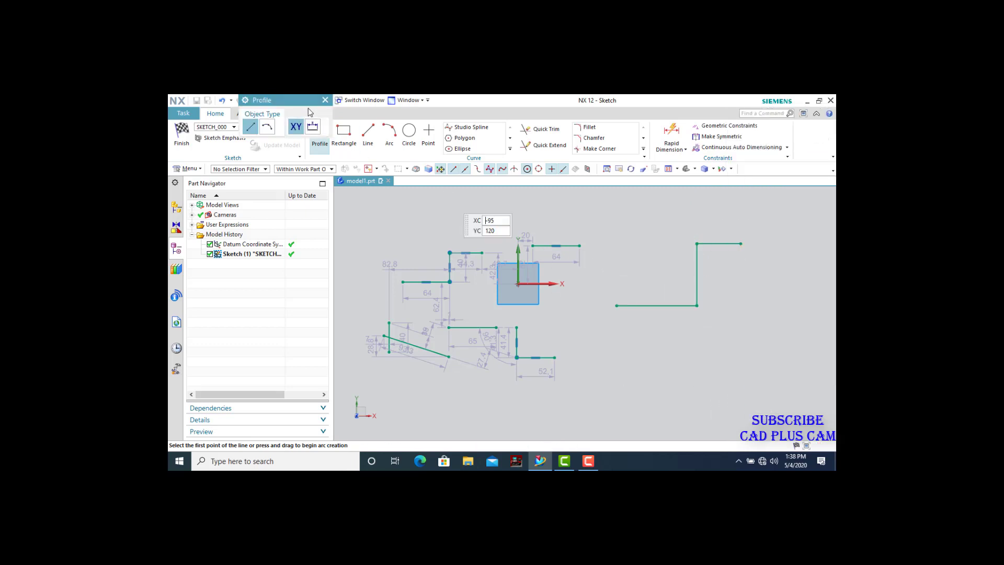
pyautogui.click(325, 100)
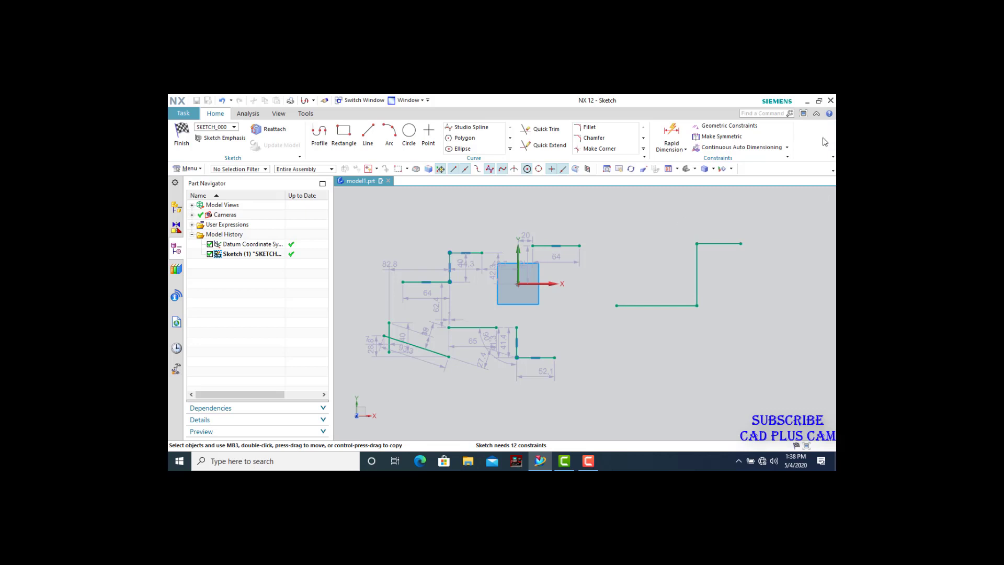
# Step: Turn the Continuous Auto Dimensioning option back on
pyautogui.click(787, 148)
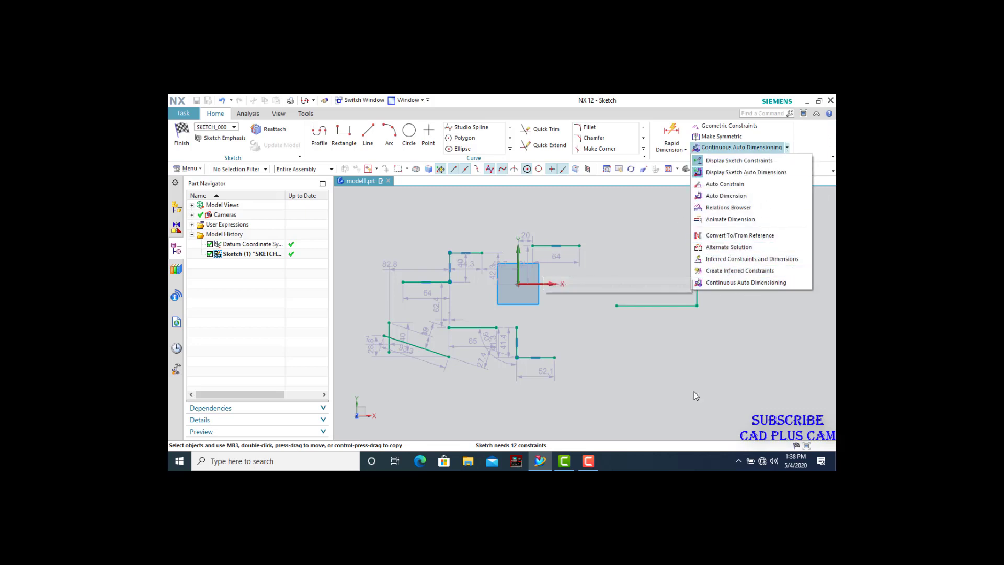
pyautogui.click(741, 284)
# Step: Draw a three-line profile below the stepped profile, about 75 across, 60 up and 90 long on a slight downward slope
pyautogui.click(319, 134)
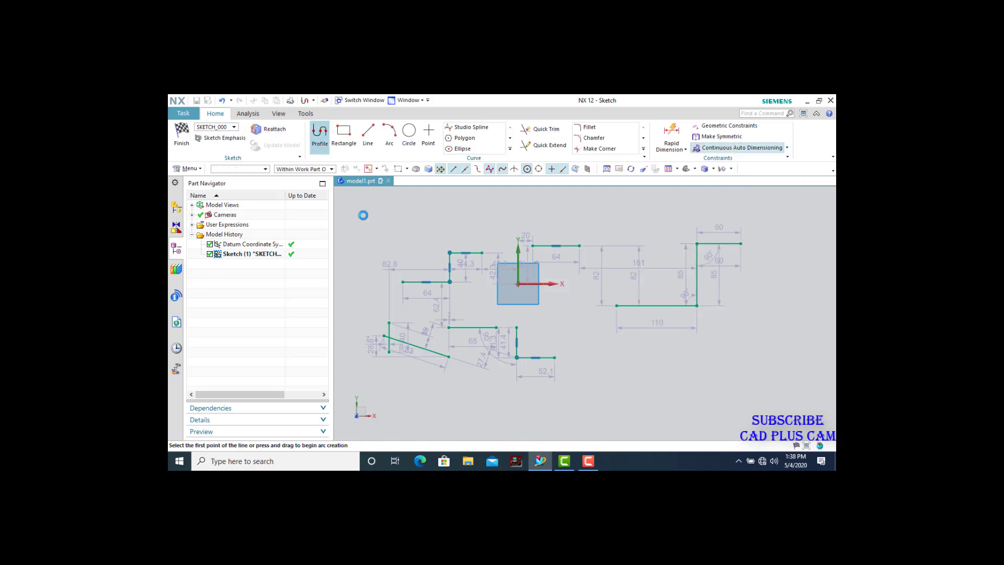
pyautogui.click(599, 404)
pyautogui.click(653, 404)
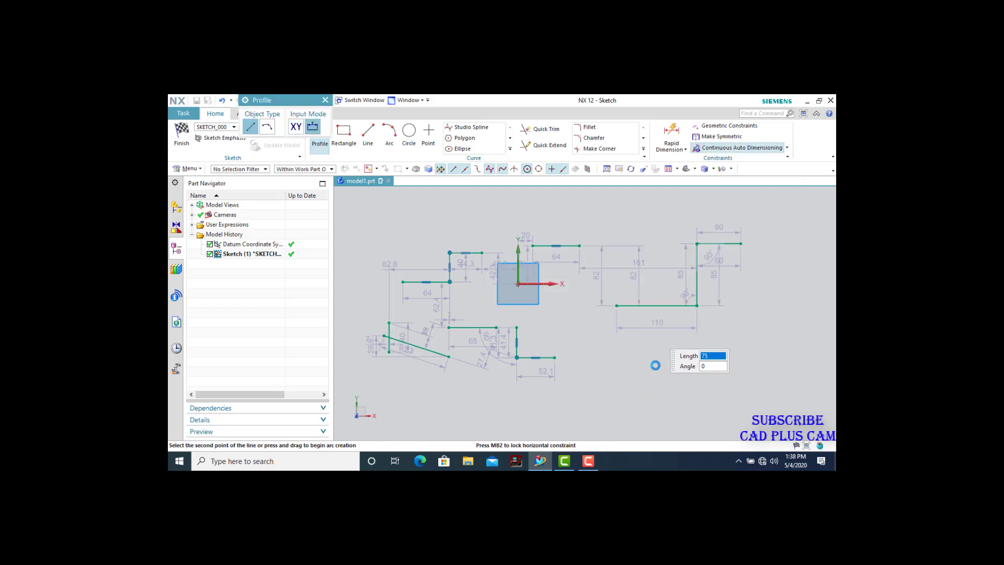
pyautogui.click(653, 360)
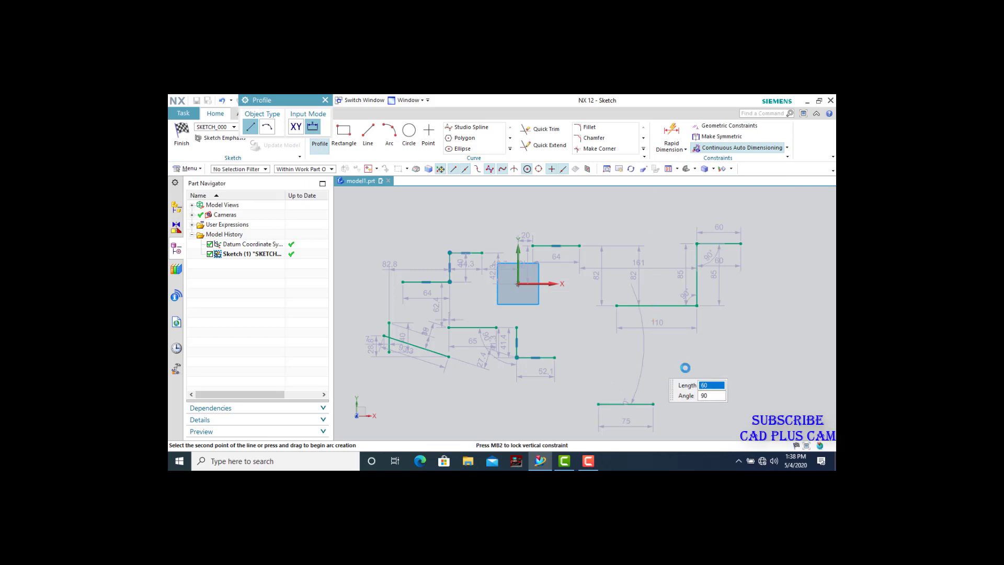
pyautogui.click(718, 369)
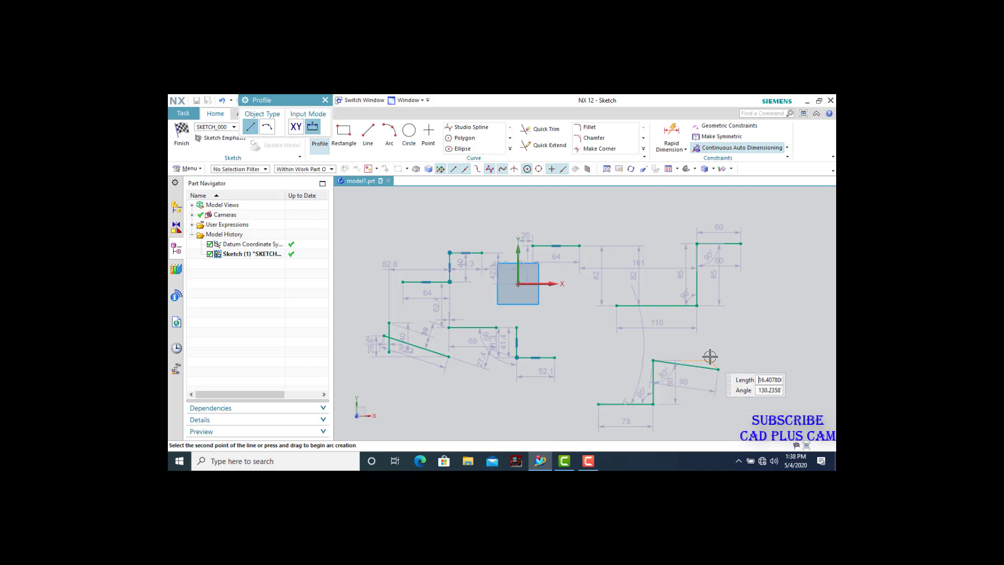
pyautogui.click(326, 101)
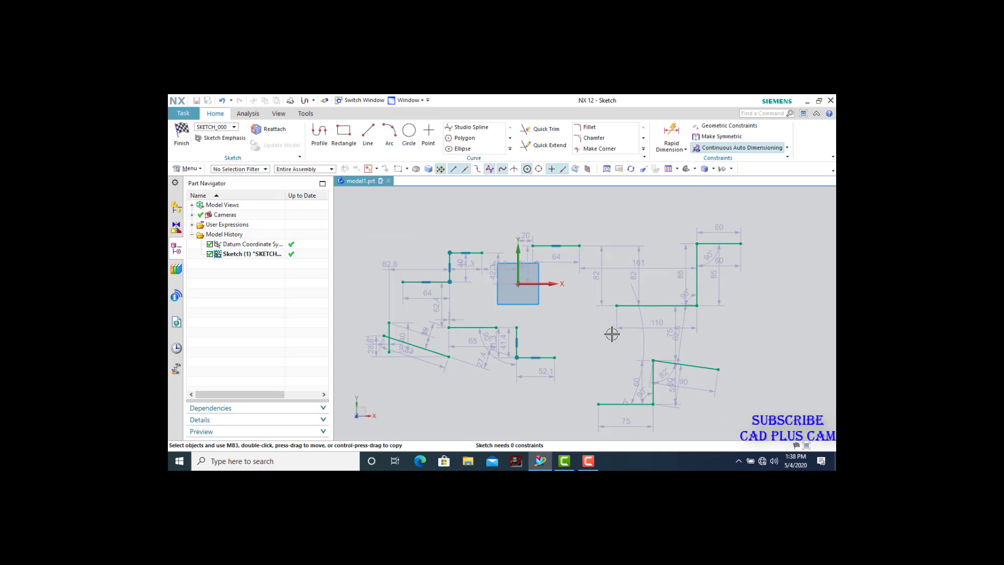
# Step: Turn off the Continuous Auto Dimensioning option
pyautogui.scroll(-1, 499, 302)
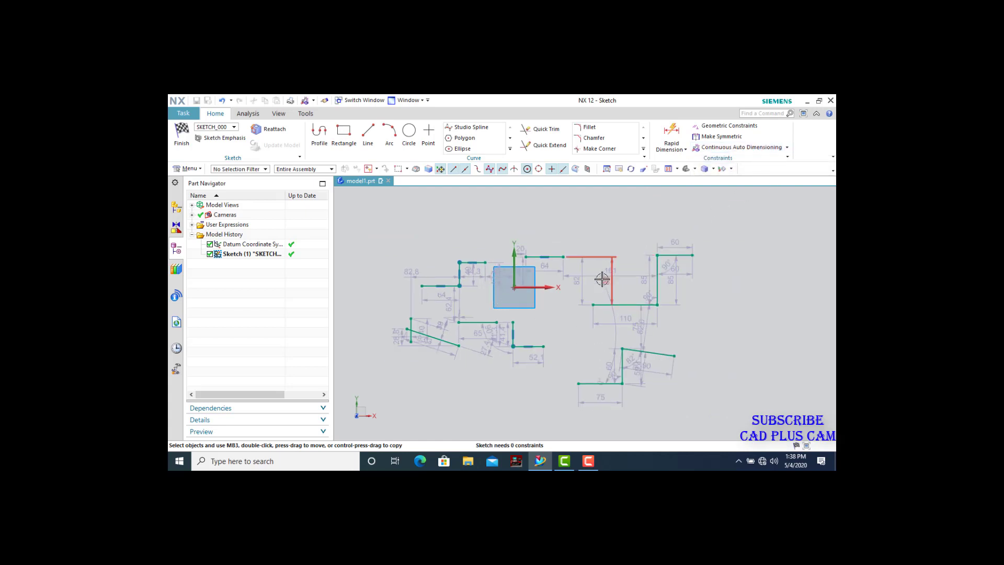
pyautogui.scroll(-1, 597, 240)
pyautogui.click(787, 147)
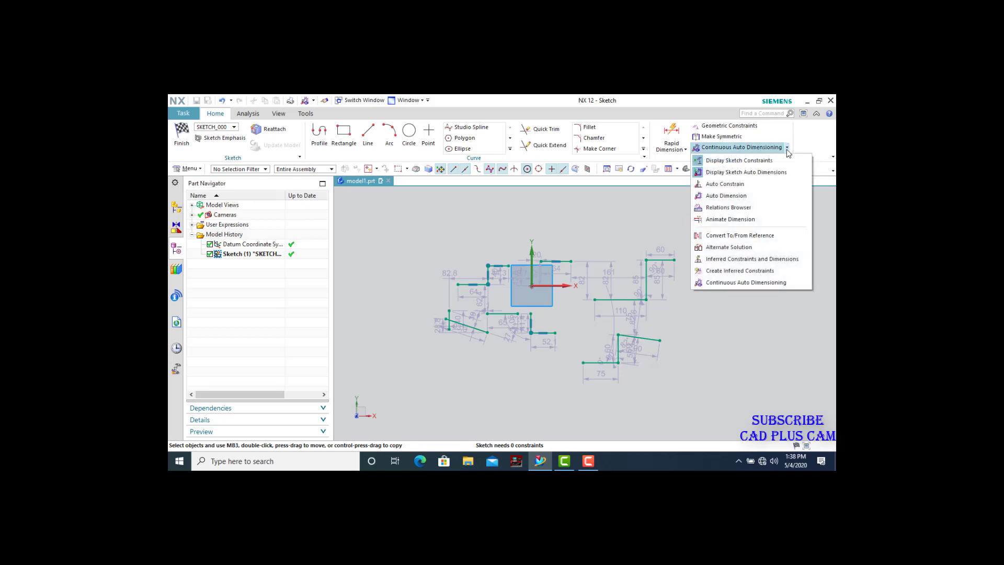
pyautogui.click(787, 149)
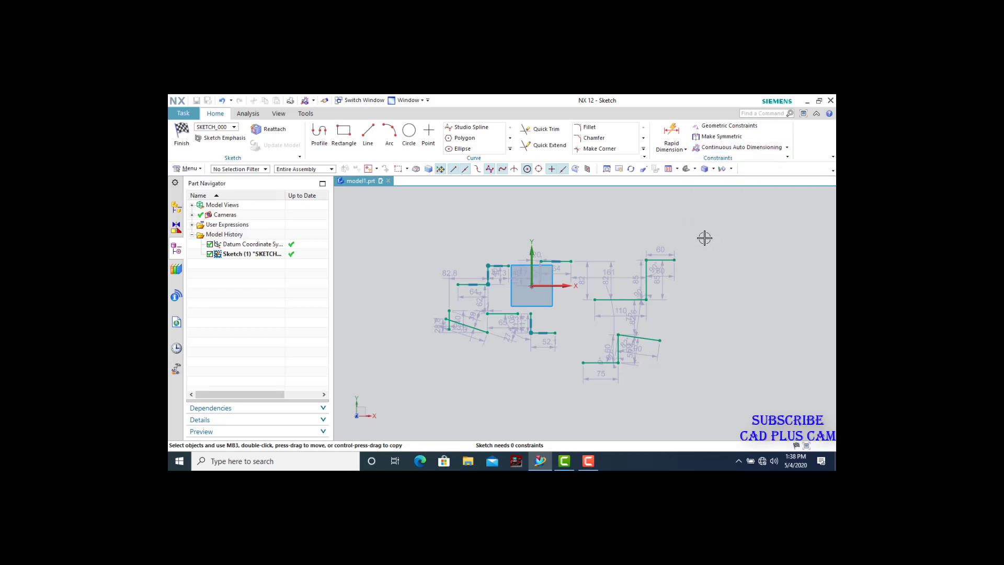
# Step: Draw a slightly skewed three-line stepped profile right of all existing curves, with segments about 95, 65 and 85 long
pyautogui.click(320, 137)
pyautogui.click(705, 309)
pyautogui.click(749, 306)
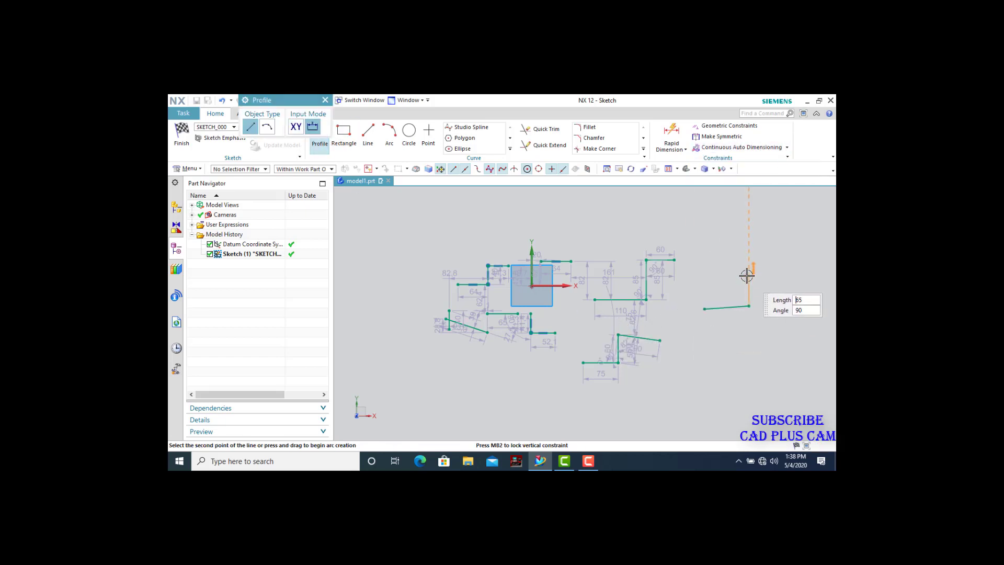
pyautogui.click(747, 275)
pyautogui.click(786, 267)
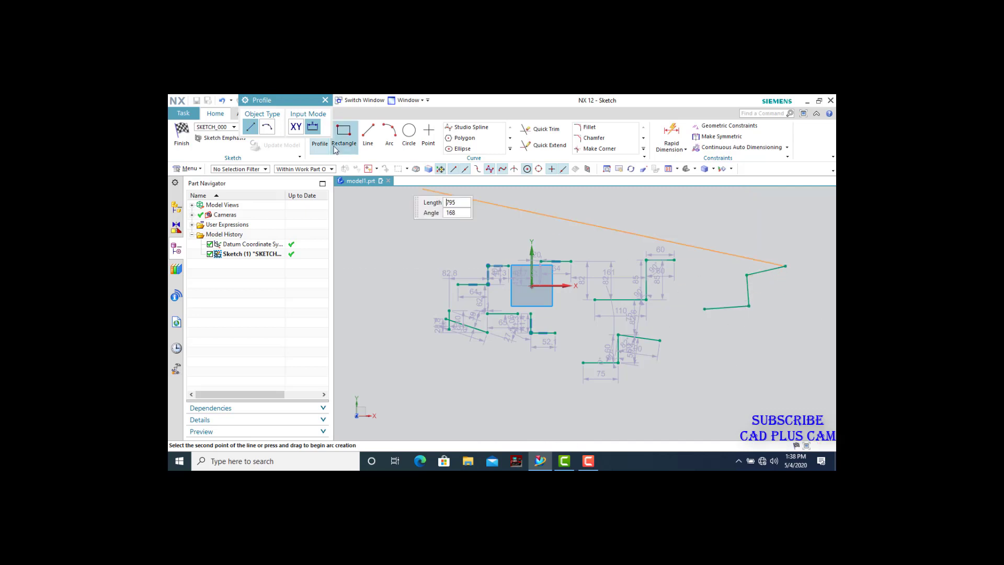
pyautogui.click(326, 100)
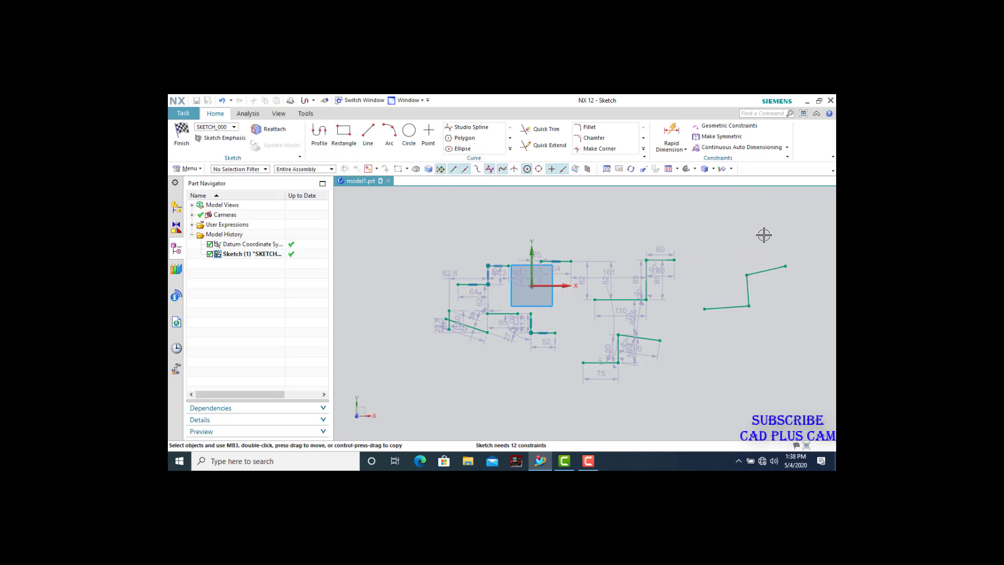
# Step: Apply Auto Dimension to the lower line of the rightmost stepped profile, keeping the default dimensioning rules
pyautogui.click(787, 147)
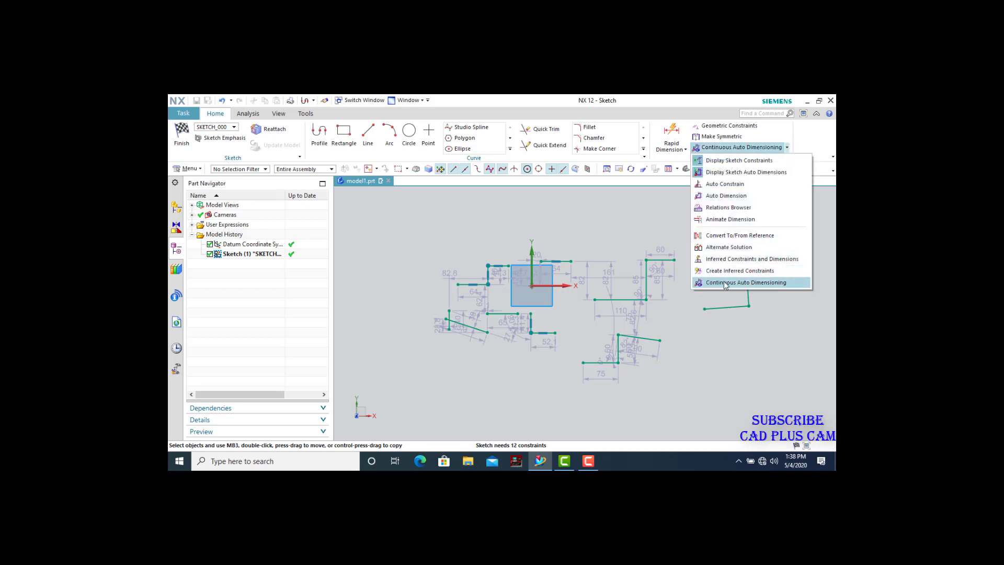
pyautogui.click(737, 338)
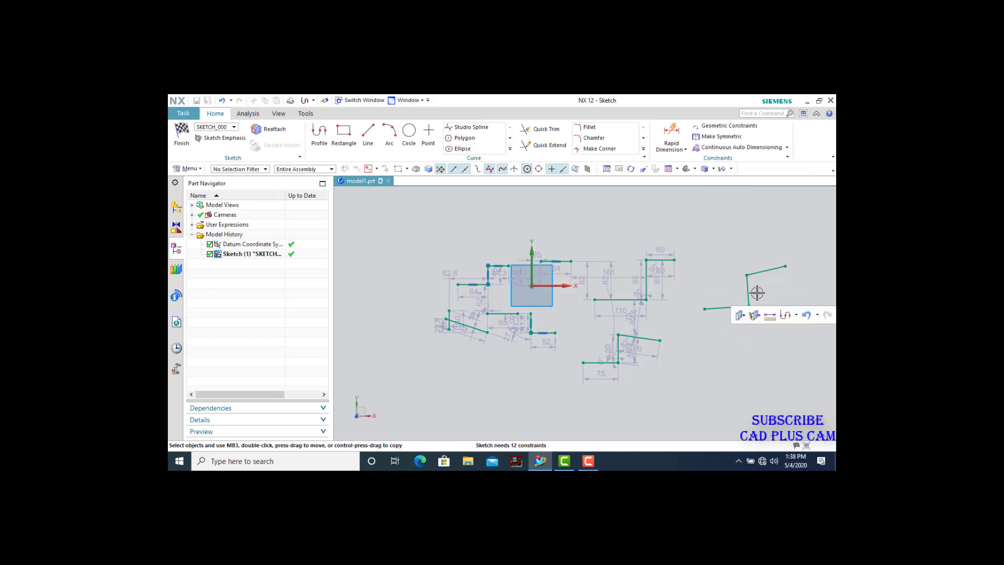
pyautogui.scroll(3, 779, 257)
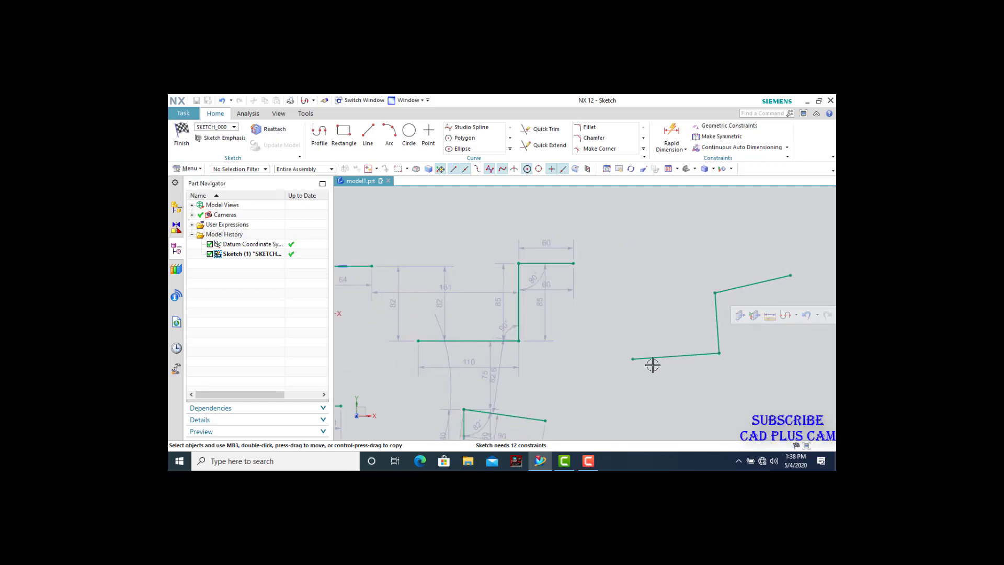
pyautogui.click(788, 148)
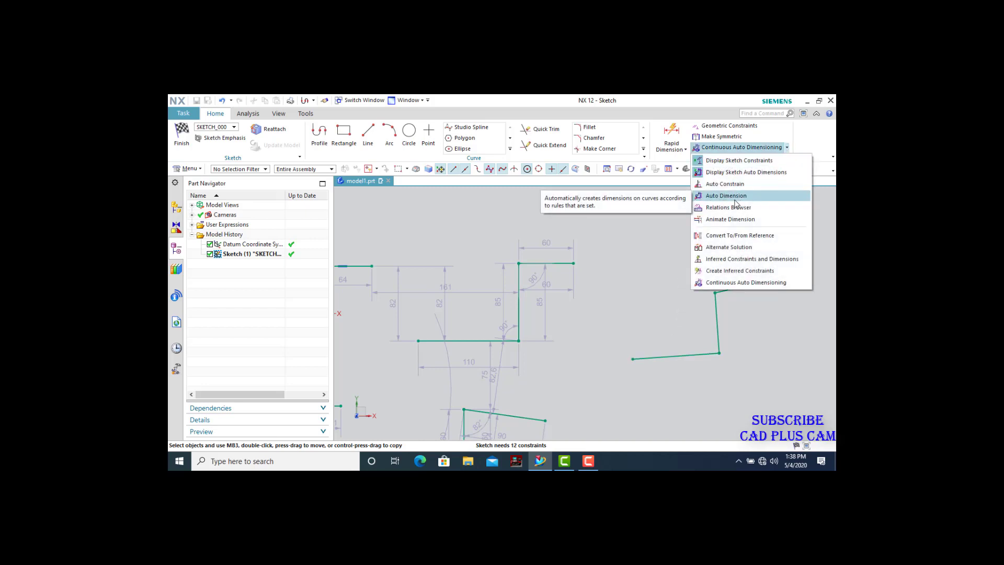
pyautogui.click(732, 198)
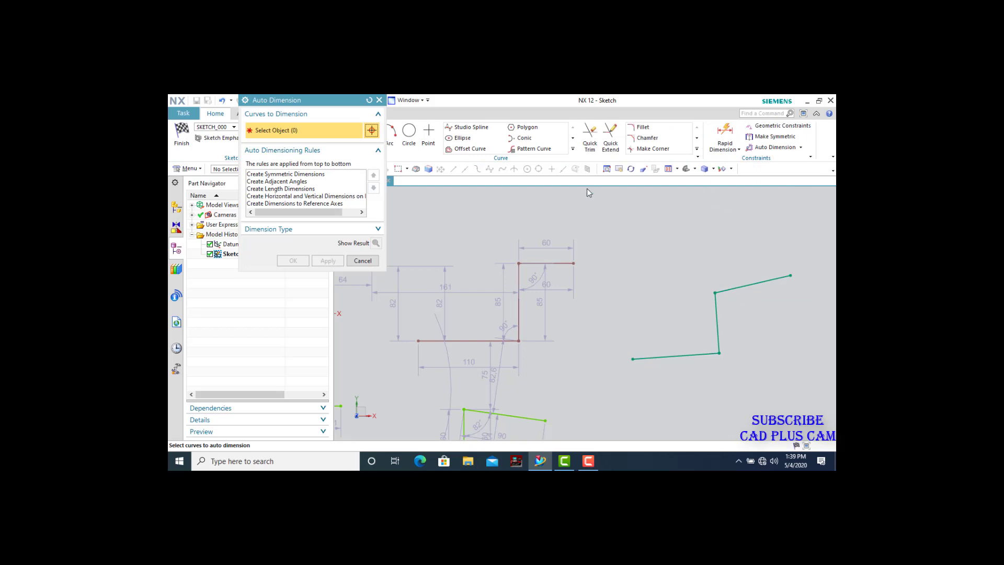
pyautogui.click(675, 356)
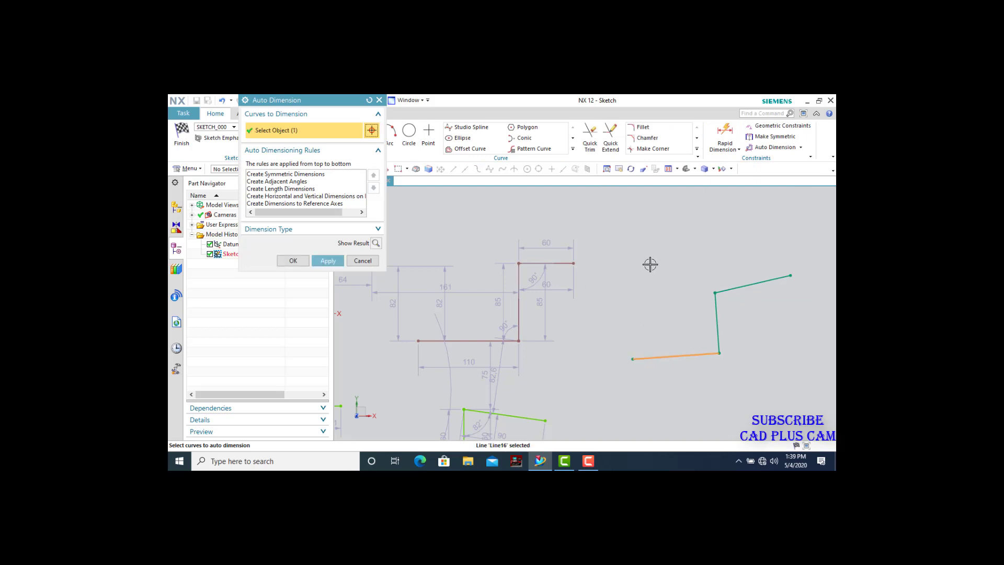
pyautogui.click(329, 260)
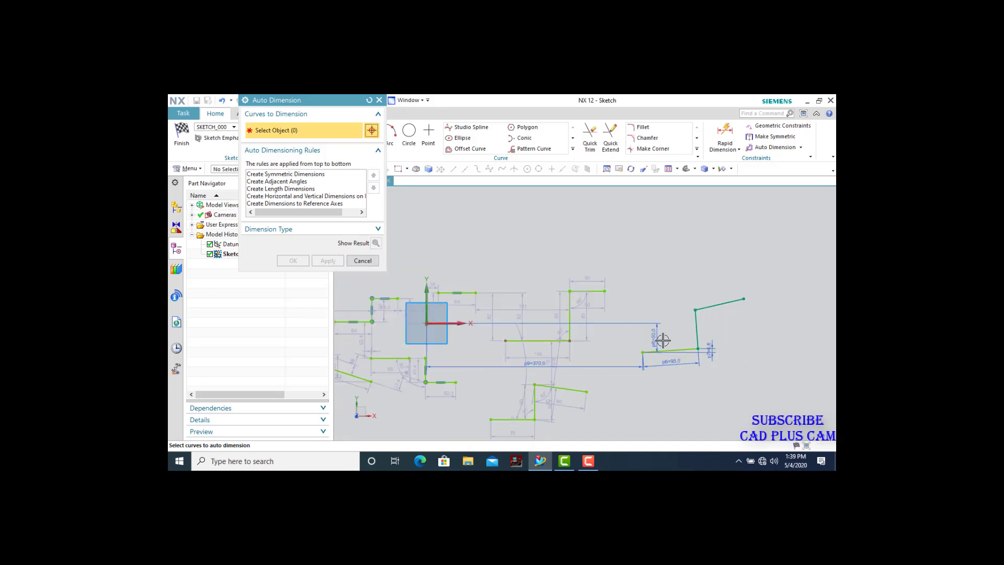
pyautogui.scroll(4, 704, 342)
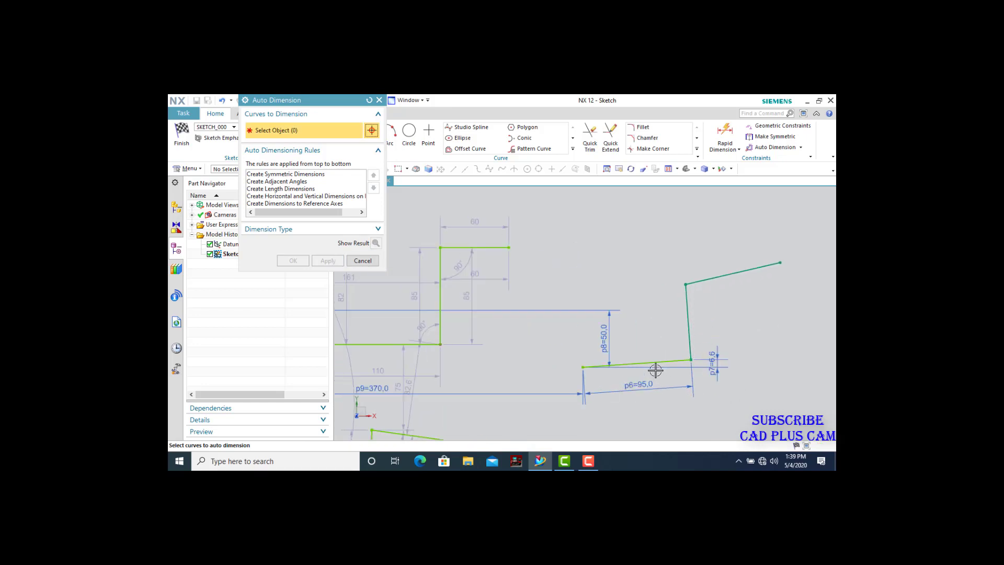
pyautogui.click(368, 267)
# Step: Turn on Continuous Auto Dimensioning to dimension the remaining sketch curves
pyautogui.scroll(-5, 581, 339)
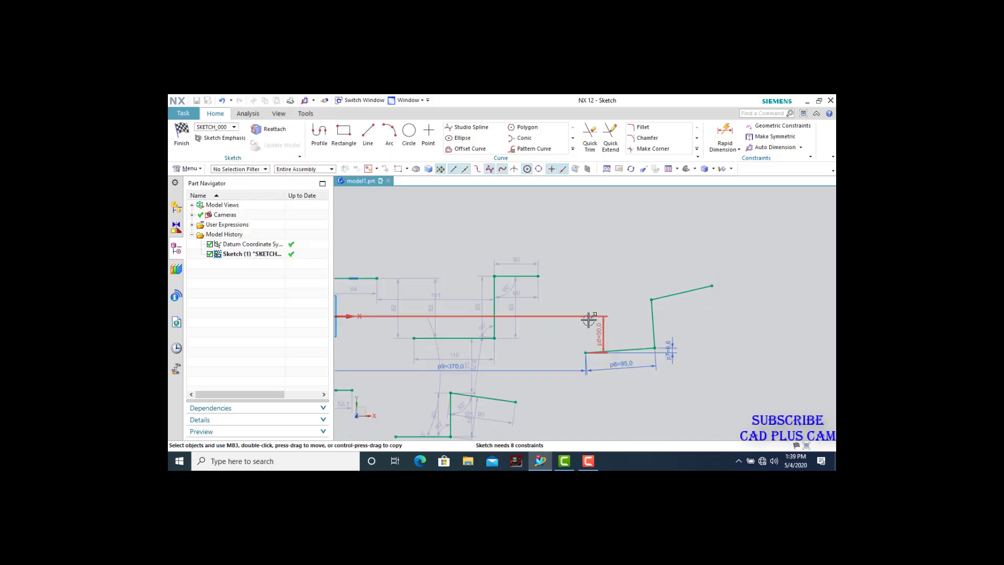
pyautogui.click(801, 147)
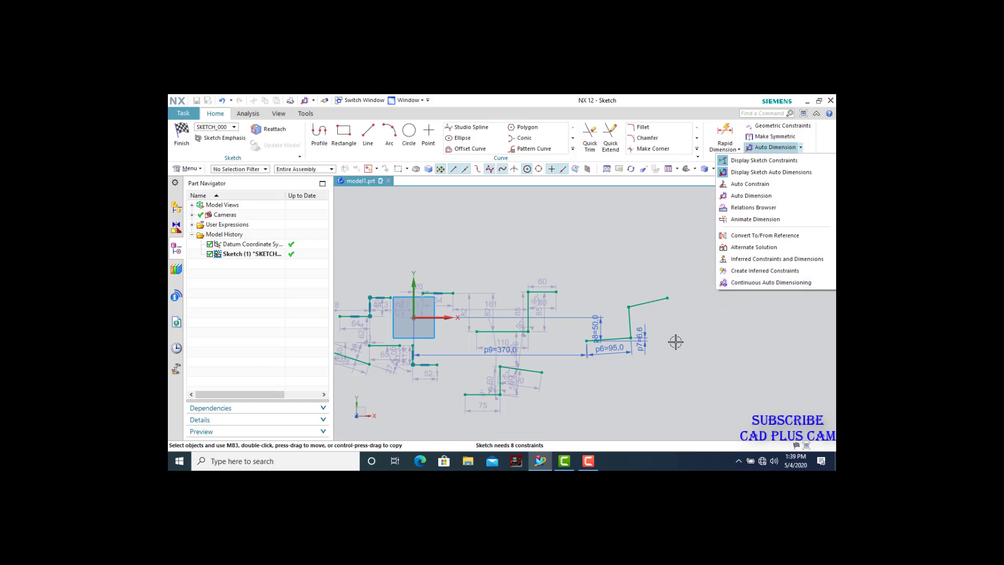
pyautogui.click(759, 283)
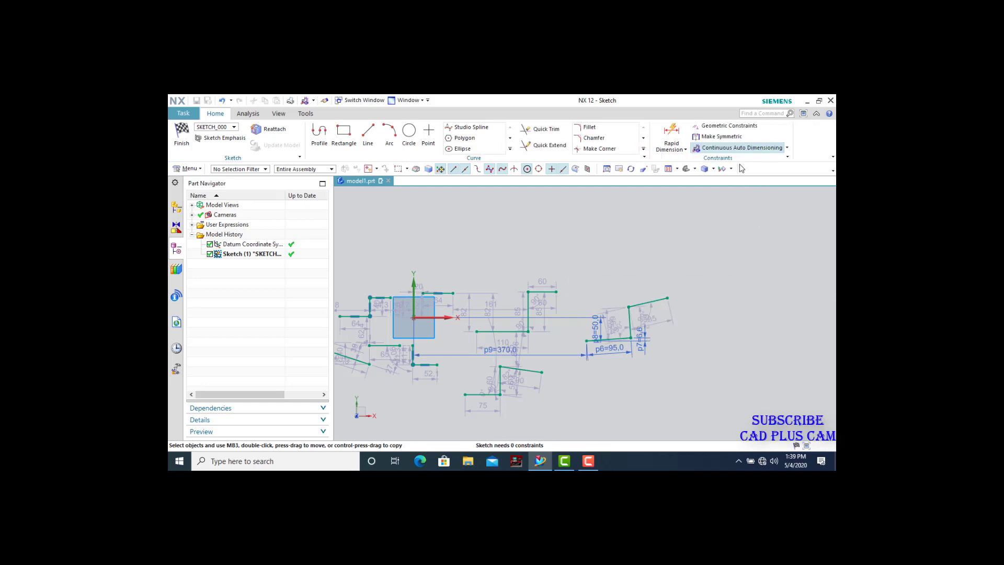
# Step: Turn on the Create Inferred Constraints option for new sketch curves
pyautogui.click(786, 147)
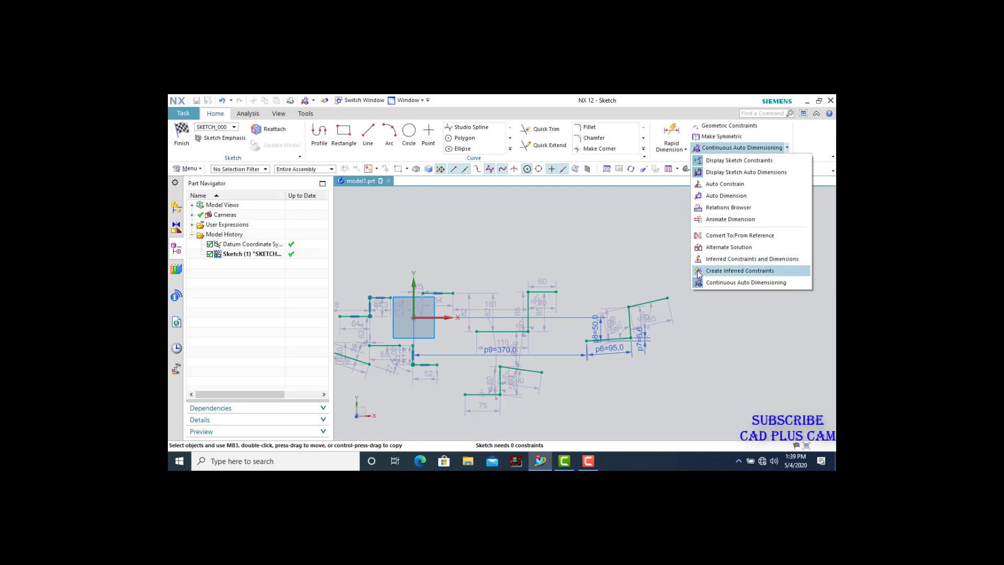
pyautogui.click(736, 271)
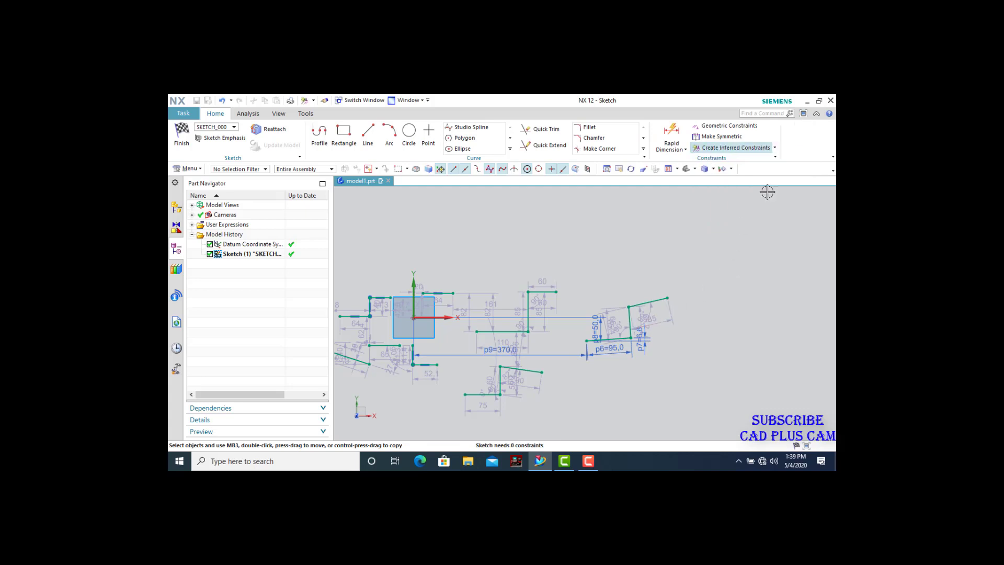
pyautogui.click(775, 148)
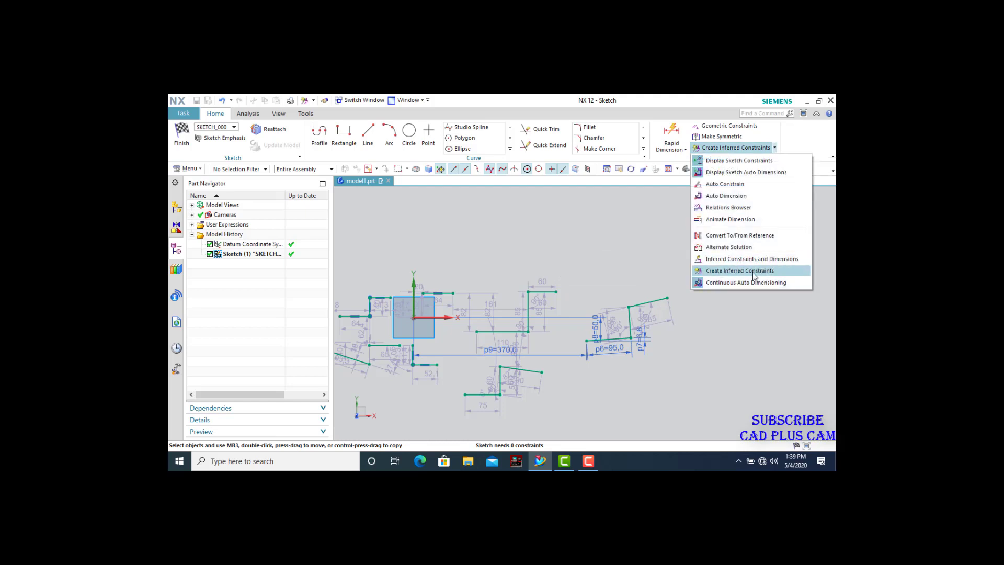
pyautogui.click(639, 261)
pyautogui.scroll(-1, 546, 276)
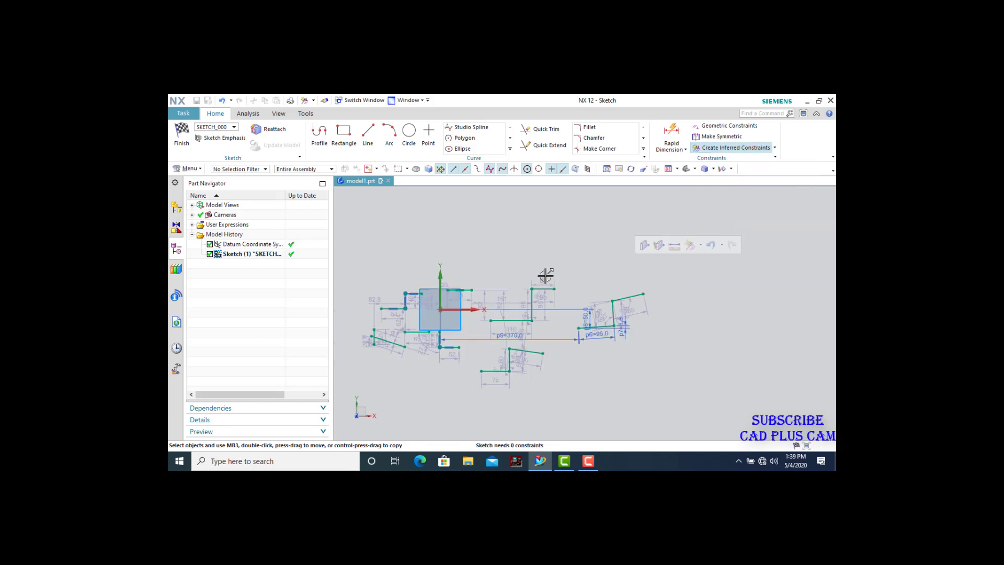
pyautogui.scroll(4, 552, 280)
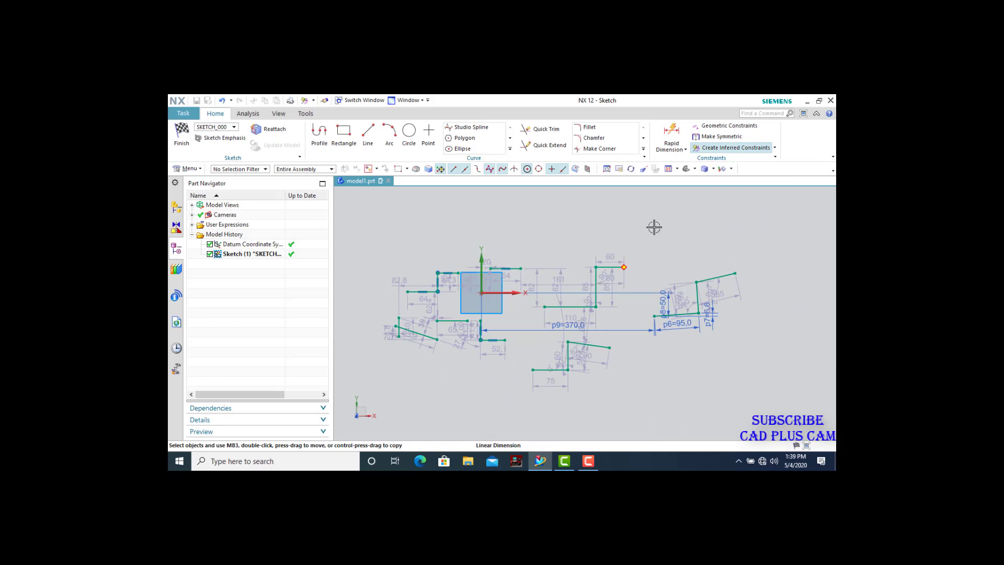
# Step: Exclude Horizontal and Vertical from the constraints to infer and apply in the Inferred Constraints and Dimensions settings
pyautogui.click(776, 149)
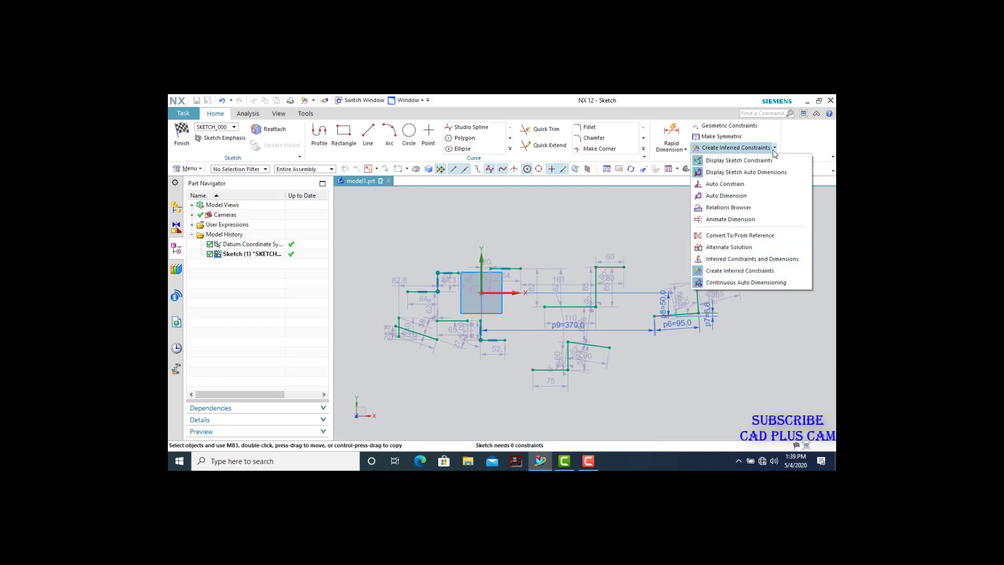
pyautogui.click(742, 259)
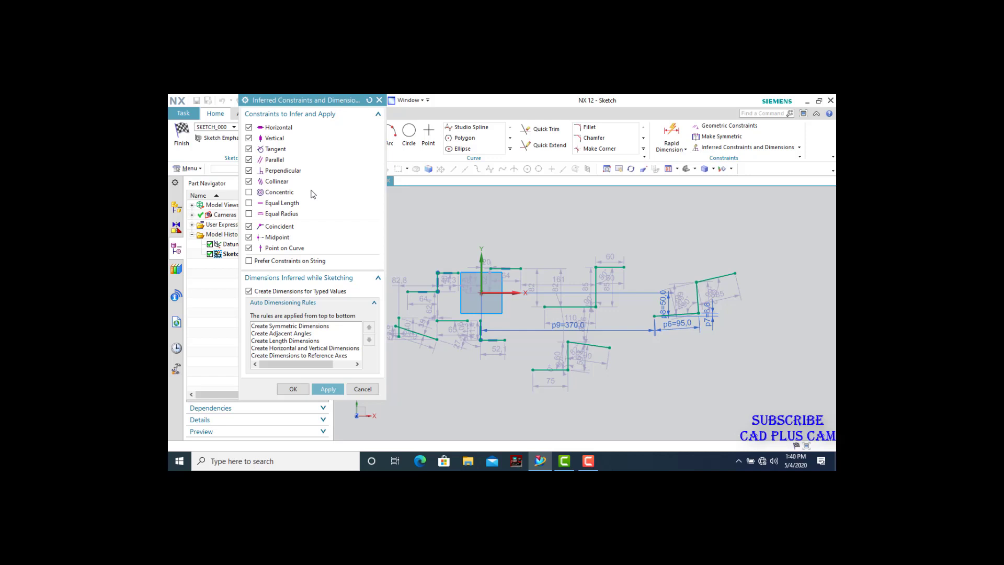
pyautogui.click(249, 127)
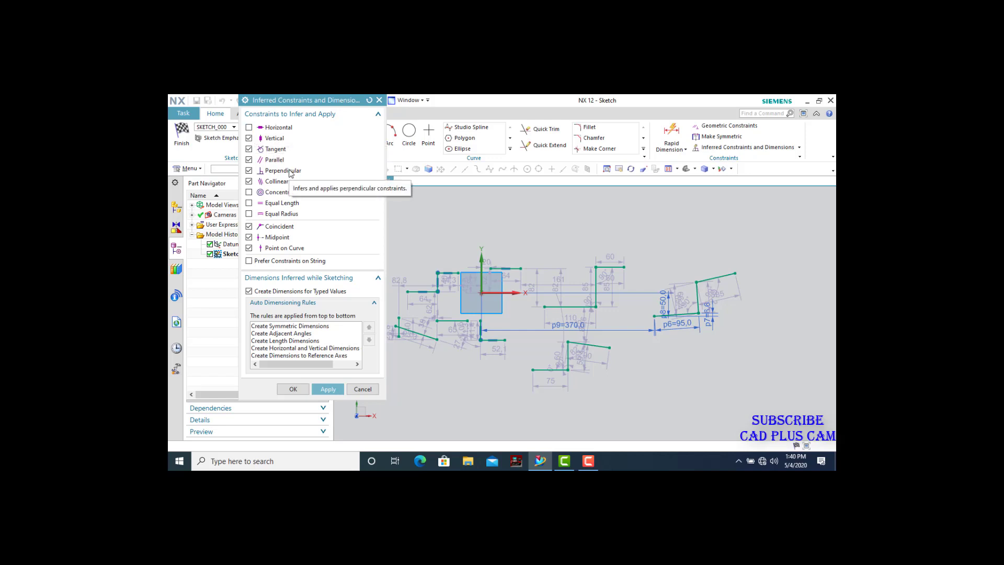
pyautogui.click(249, 138)
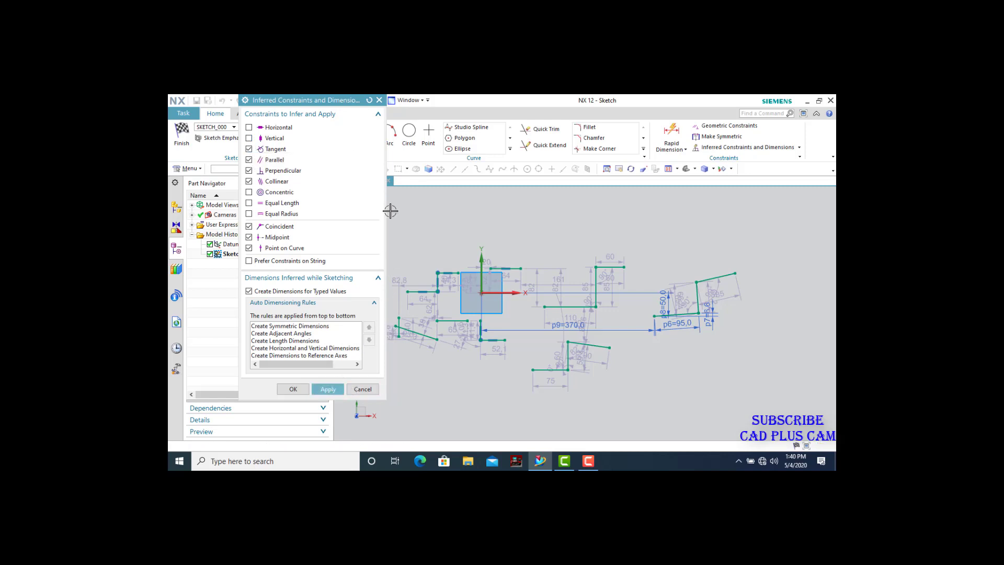
pyautogui.click(379, 100)
# Step: Draw a three-line stepped profile above the origin, about 170 across, 100 up and 145 across
pyautogui.scroll(-2, 438, 290)
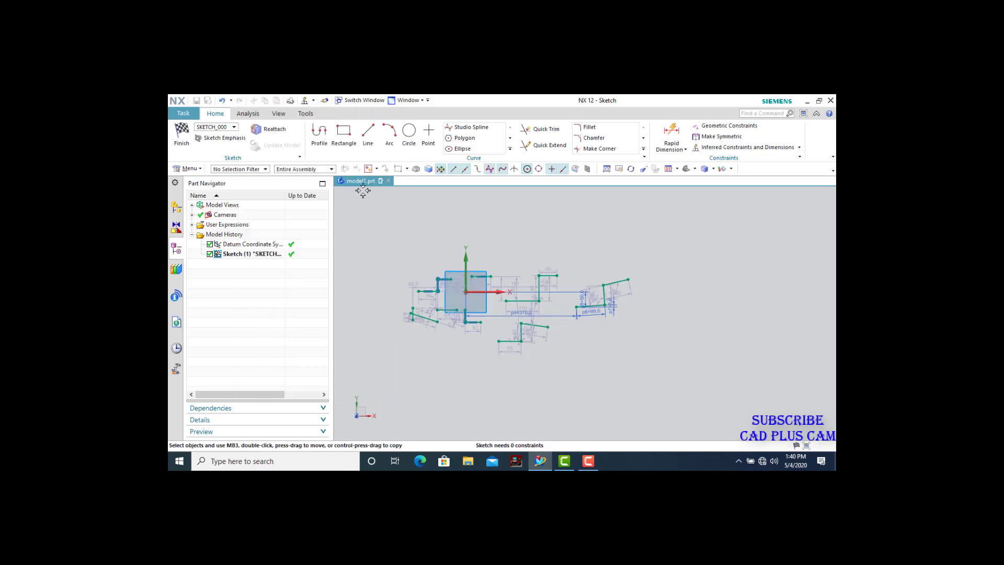
pyautogui.click(319, 135)
pyautogui.click(398, 226)
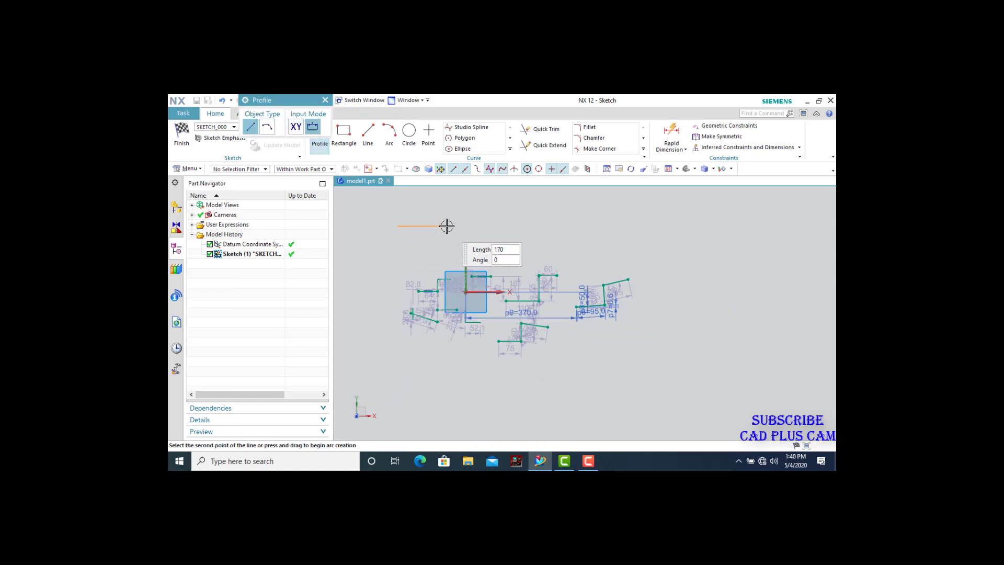
pyautogui.click(447, 196)
pyautogui.click(491, 196)
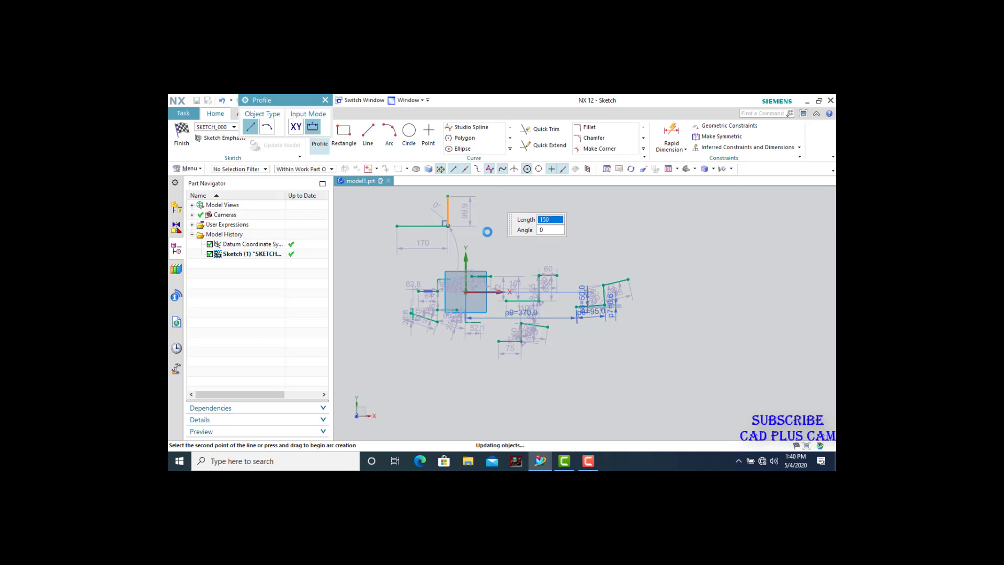
pyautogui.click(325, 101)
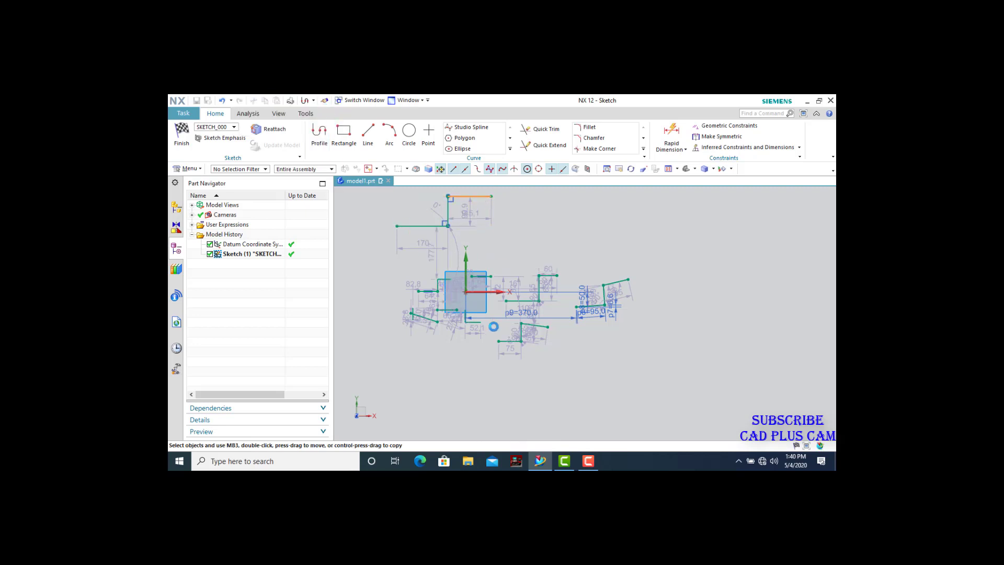
# Step: Move the outer endpoints of the stepped profile above the origin to test its perpendicular constraints
pyautogui.scroll(-1, 497, 332)
pyautogui.scroll(5, 453, 245)
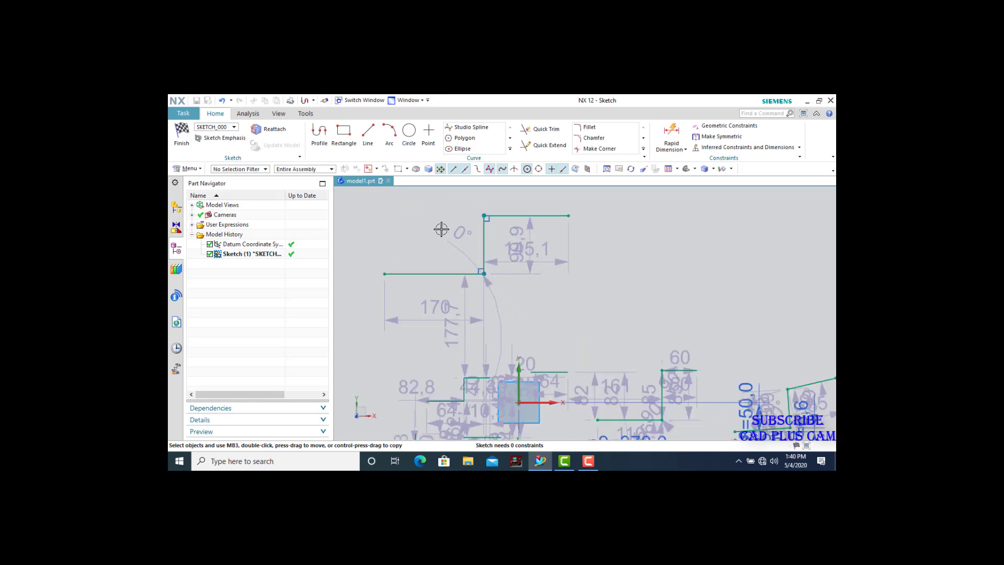
pyautogui.moveTo(370, 285)
pyautogui.mouseDown()
pyautogui.moveTo(377, 325)
pyautogui.moveTo(372, 296)
pyautogui.mouseUp()
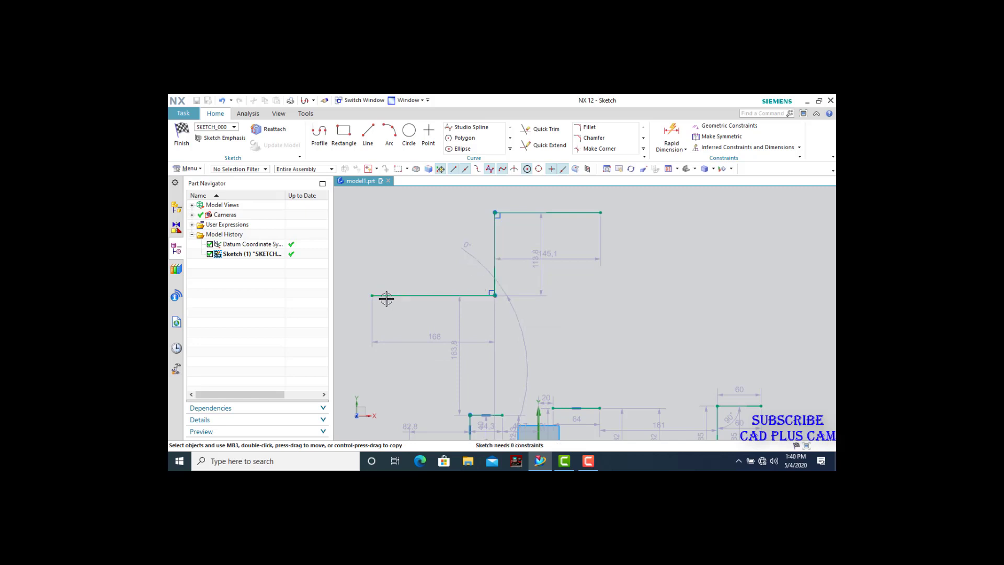
pyautogui.moveTo(604, 212); pyautogui.dragTo(597, 216)
pyautogui.scroll(-1, 408, 296)
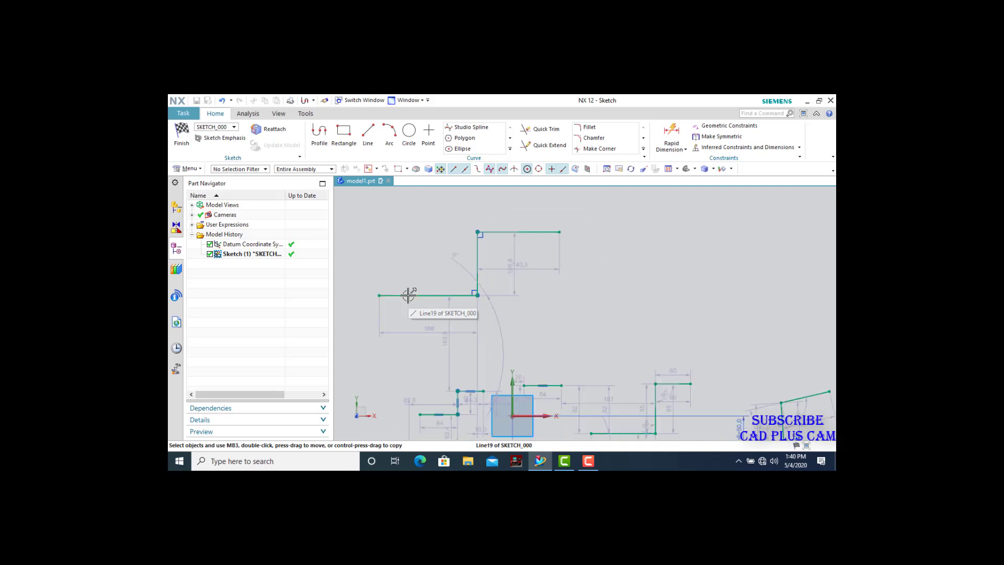
# Step: Exclude Perpendicular from the constraints to infer and apply in the Inferred Constraints and Dimensions settings
pyautogui.click(748, 148)
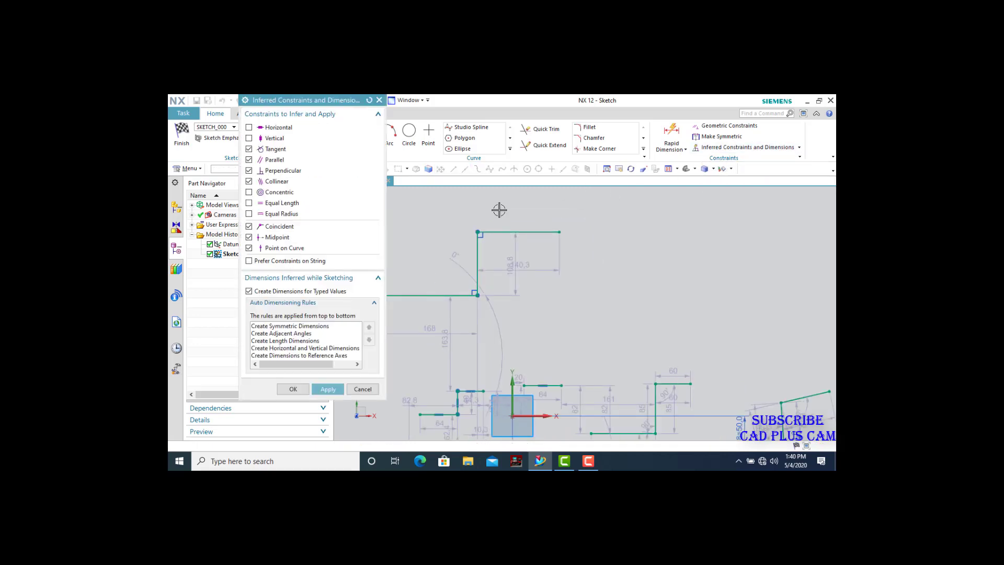
pyautogui.click(249, 171)
pyautogui.click(379, 100)
# Step: Draw a stepped profile right of the first, about 145 across, 110 up and 136 across, and pull its left endpoint slightly down
pyautogui.click(319, 134)
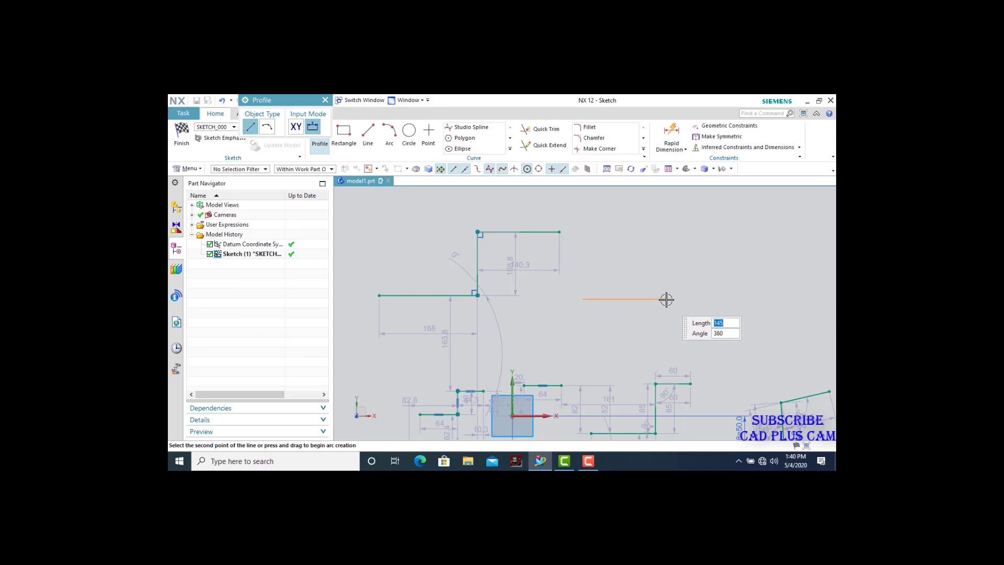
pyautogui.click(666, 300)
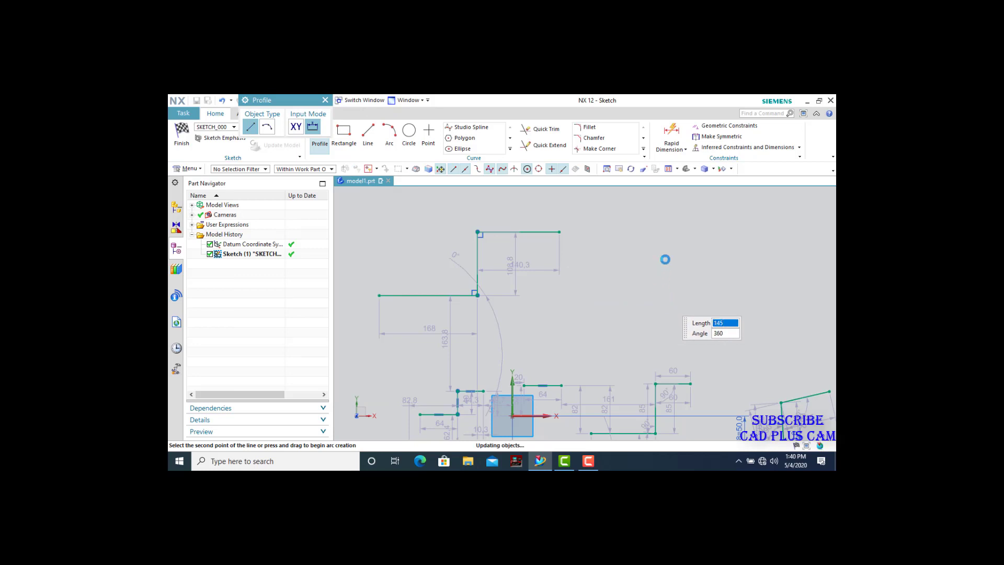
pyautogui.click(747, 235)
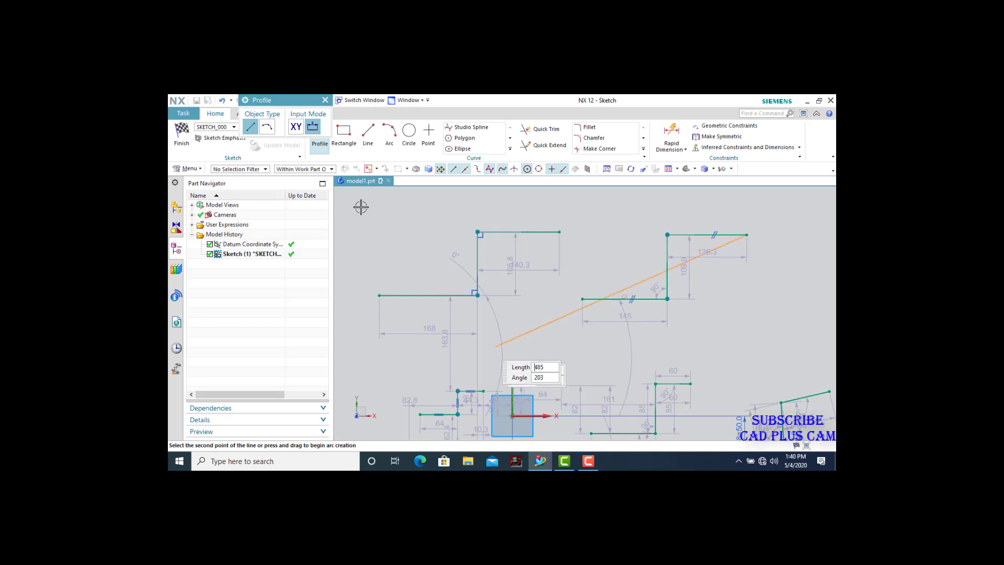
pyautogui.click(325, 100)
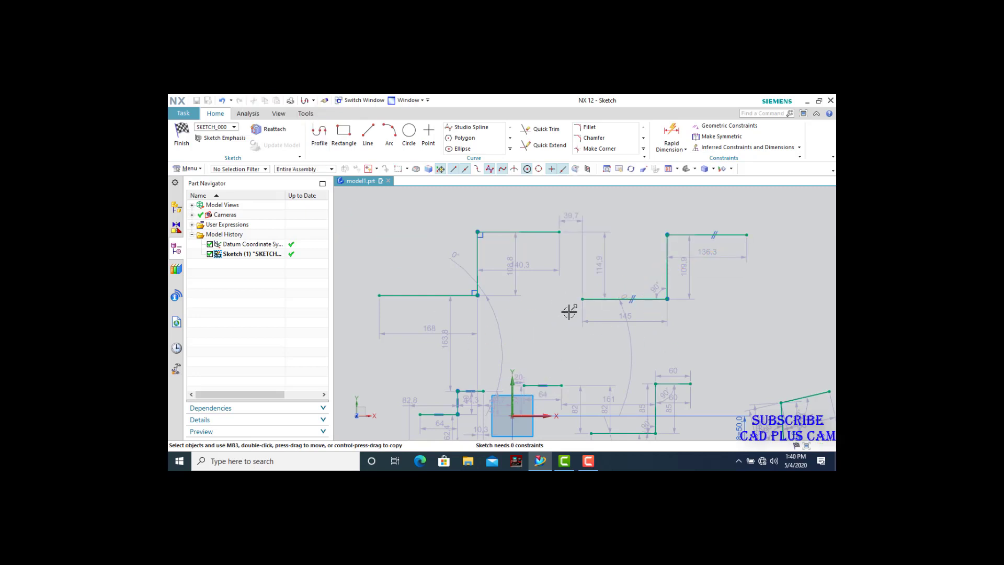
pyautogui.moveTo(583, 299)
pyautogui.mouseDown()
pyautogui.moveTo(605, 329)
pyautogui.moveTo(582, 315)
pyautogui.mouseUp()
# Step: Draw a two-line L-shaped profile right of the second stepped profile, in line with its lower line, about 171 across and 137 up
pyautogui.click(317, 140)
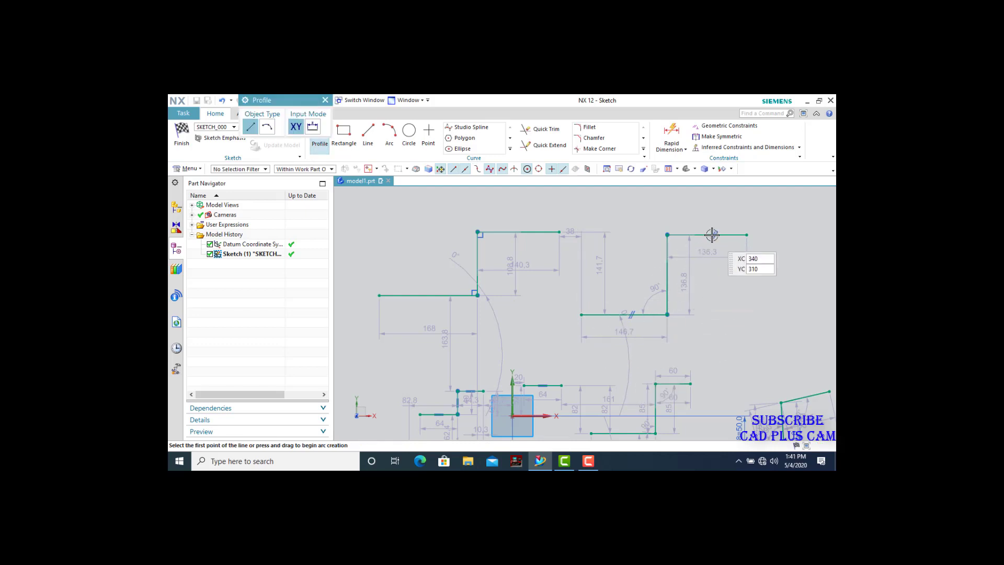
pyautogui.scroll(-1, 558, 281)
pyautogui.scroll(-1, 575, 296)
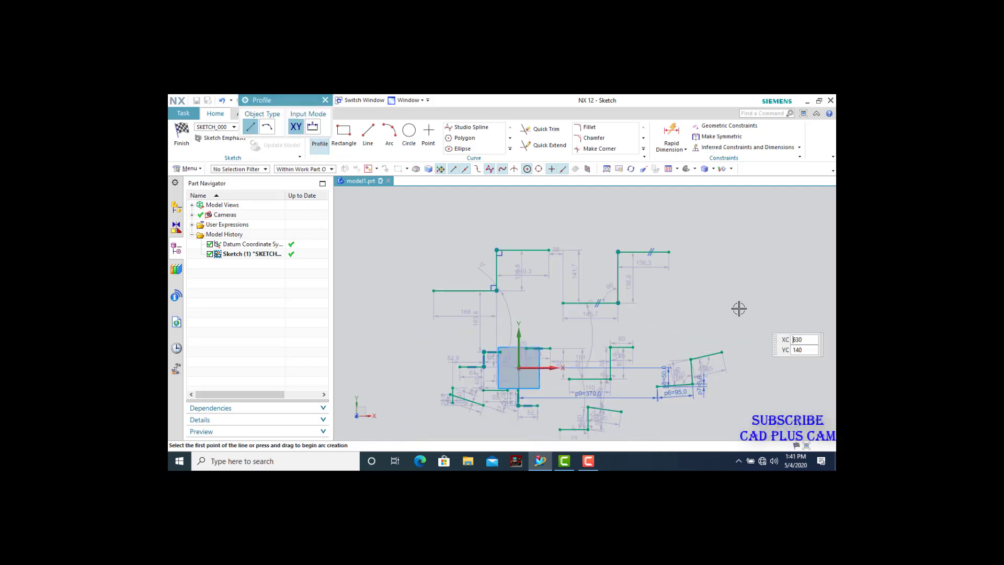
pyautogui.click(716, 303)
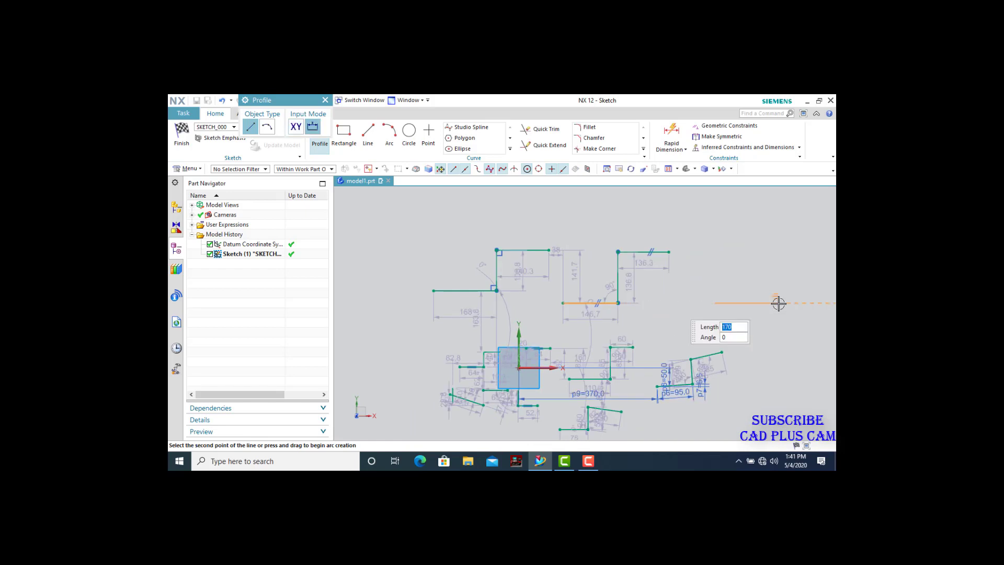
pyautogui.click(779, 303)
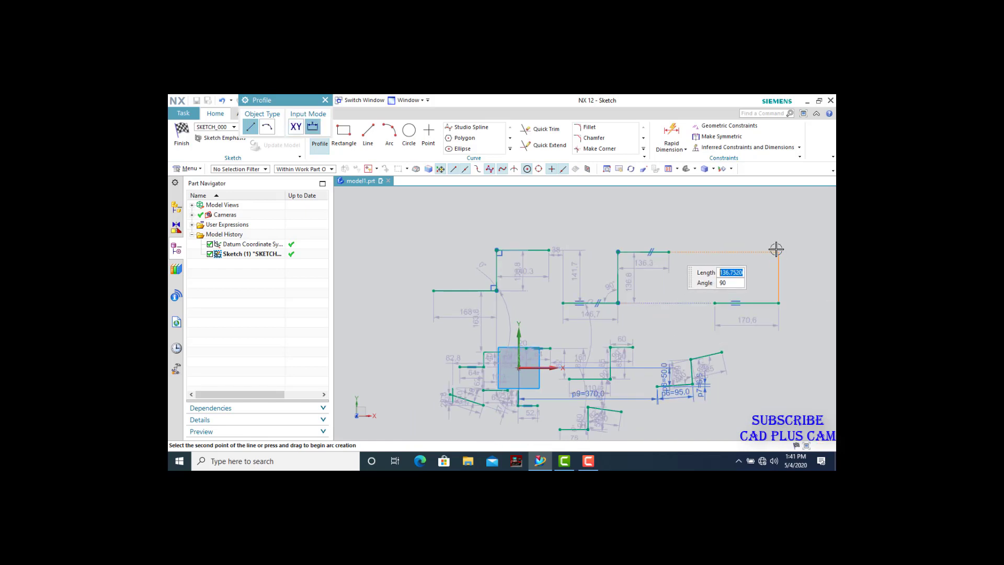
pyautogui.click(777, 251)
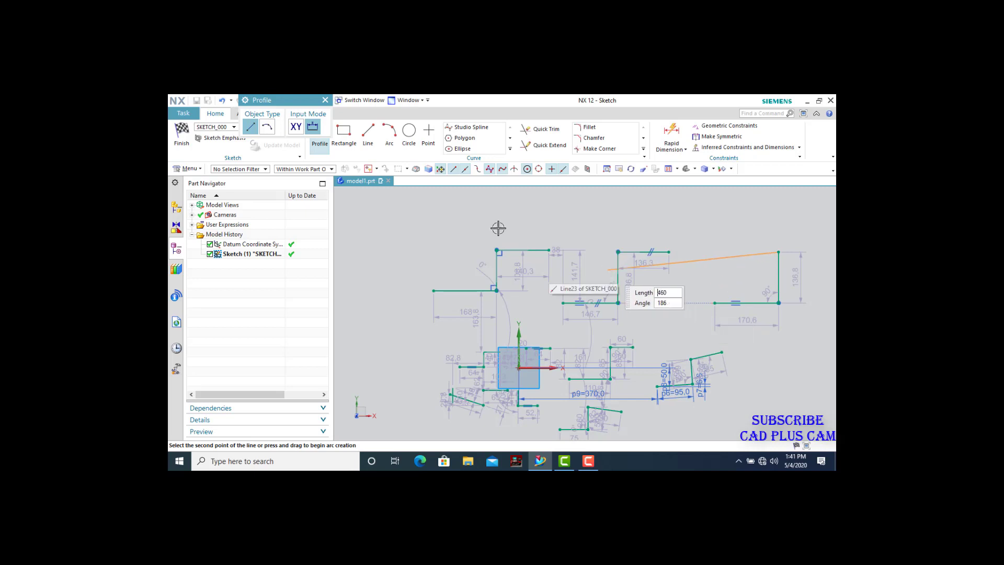
pyautogui.click(325, 99)
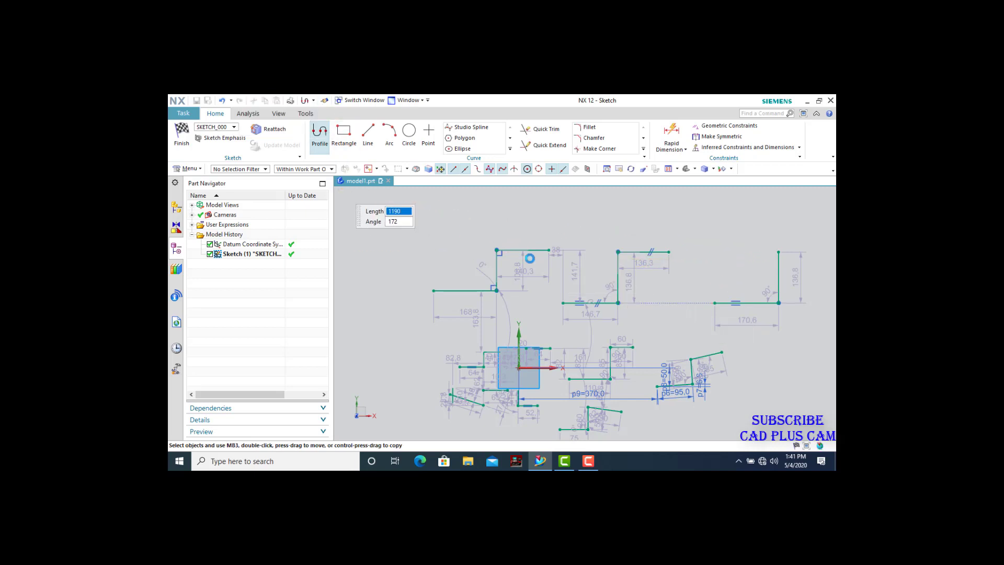
# Step: Move the upper and left endpoints of the L-shaped profile to test its corner angle and its inferred collinear constraint
pyautogui.scroll(-1, 372, 250)
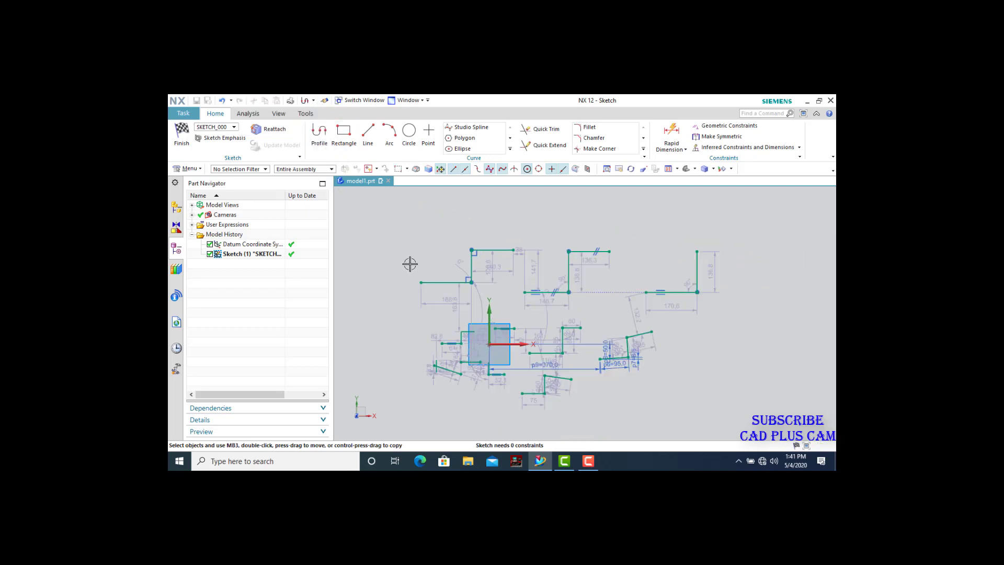
pyautogui.scroll(1, 710, 266)
pyautogui.scroll(2, 710, 266)
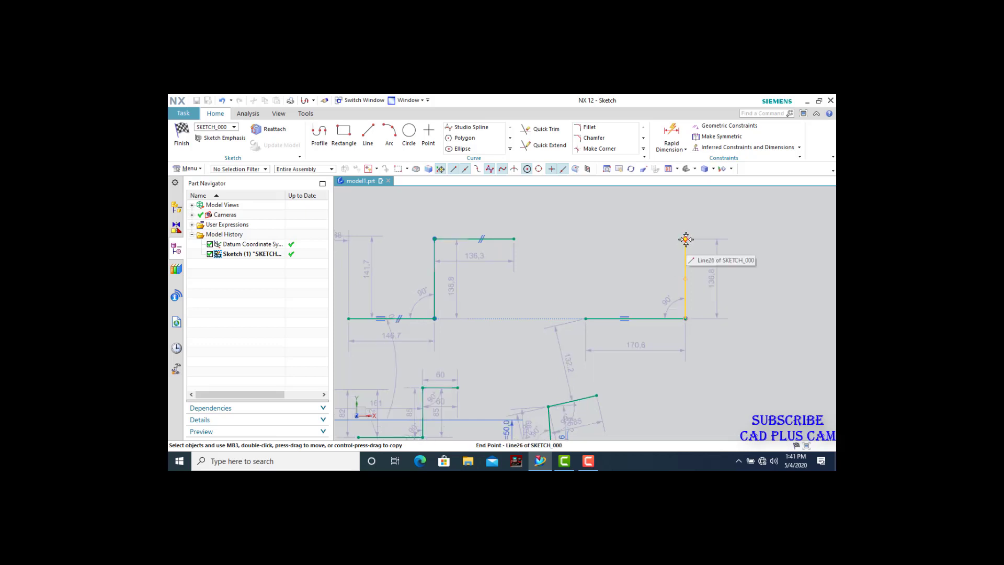
pyautogui.moveTo(687, 239)
pyautogui.mouseDown()
pyautogui.moveTo(746, 280)
pyautogui.moveTo(758, 330)
pyautogui.moveTo(727, 371)
pyautogui.moveTo(652, 361)
pyautogui.moveTo(619, 278)
pyautogui.moveTo(677, 235)
pyautogui.moveTo(689, 238)
pyautogui.moveTo(680, 235)
pyautogui.mouseUp()
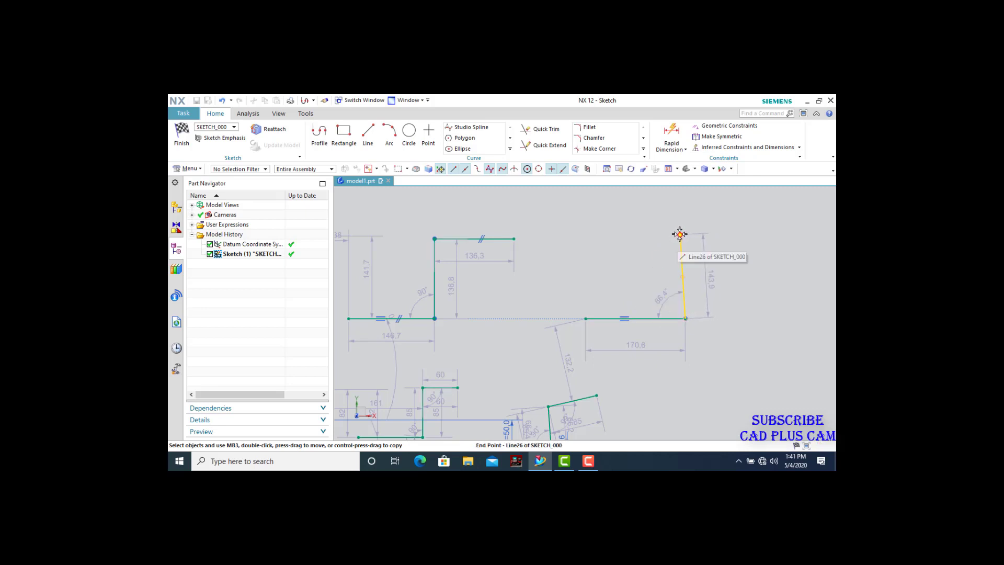
pyautogui.moveTo(680, 233); pyautogui.dragTo(695, 247)
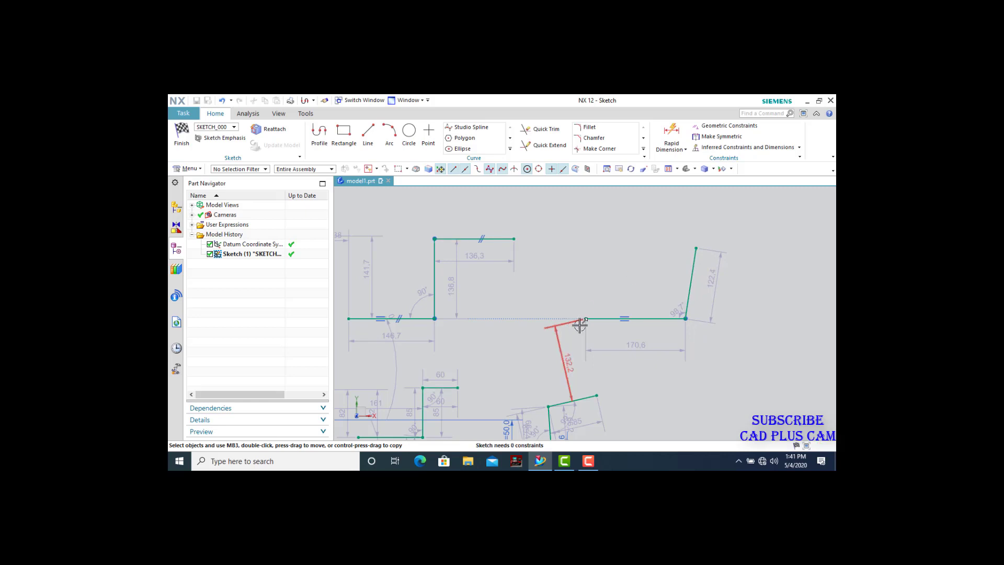
pyautogui.moveTo(587, 320); pyautogui.dragTo(597, 298)
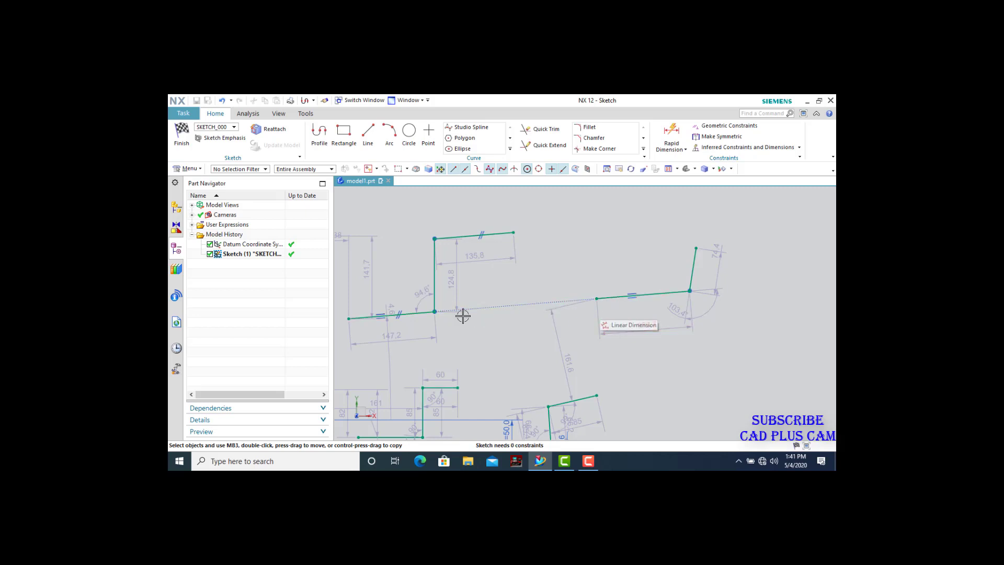
pyautogui.moveTo(596, 298)
pyautogui.mouseDown()
pyautogui.moveTo(599, 354)
pyautogui.moveTo(601, 293)
pyautogui.moveTo(587, 251)
pyautogui.moveTo(598, 316)
pyautogui.mouseUp()
pyautogui.scroll(-2, 645, 332)
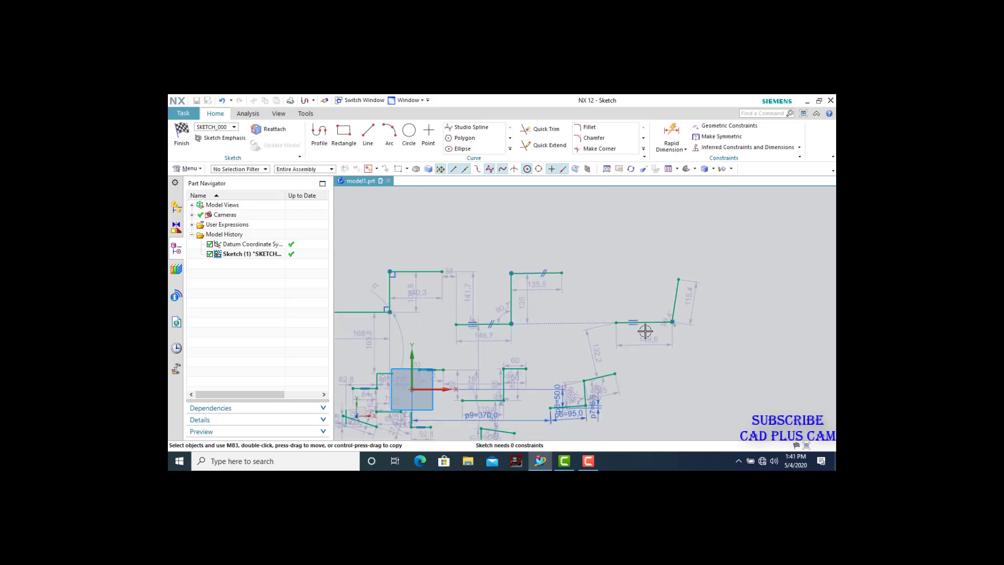
pyautogui.click(748, 147)
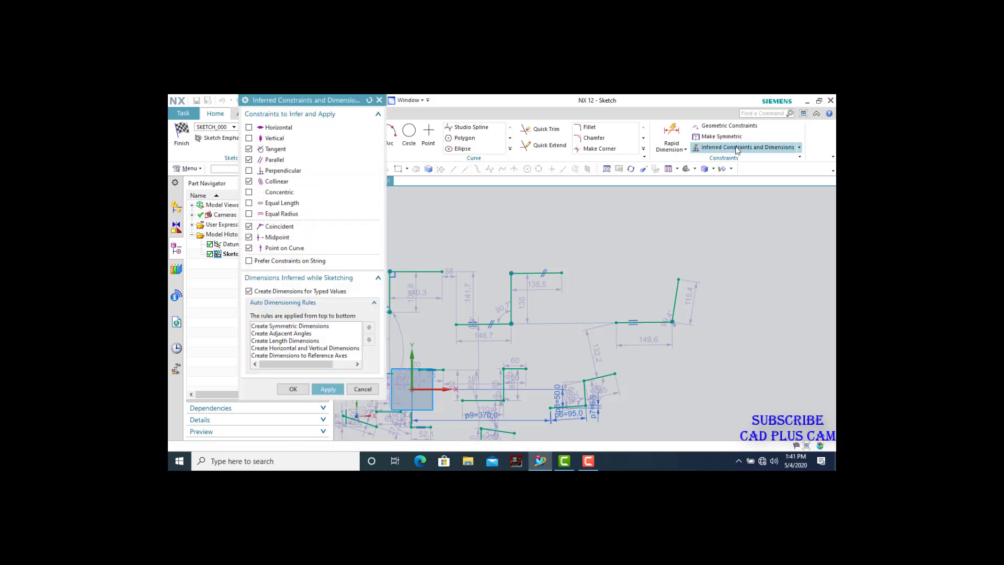
pyautogui.click(249, 138)
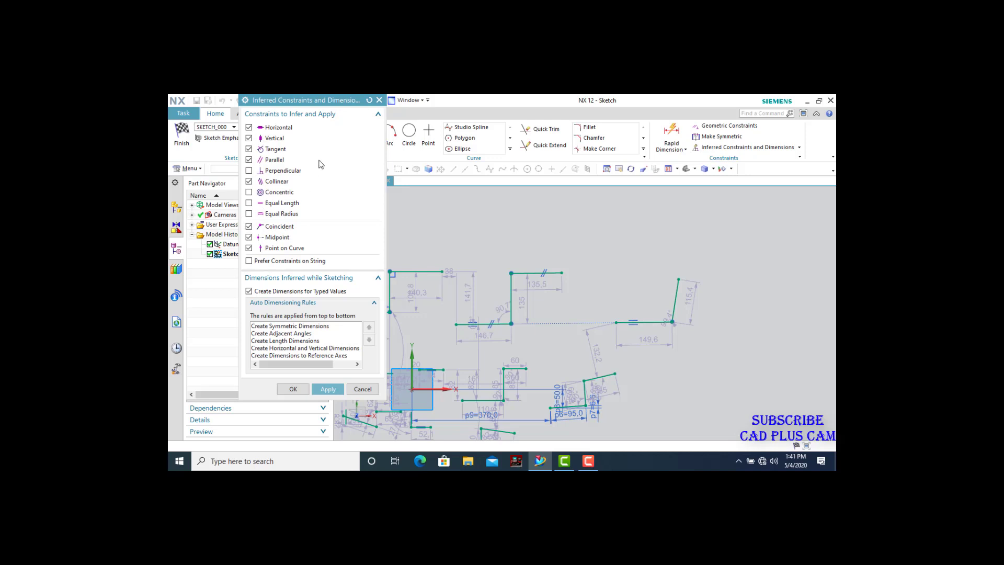
pyautogui.click(379, 100)
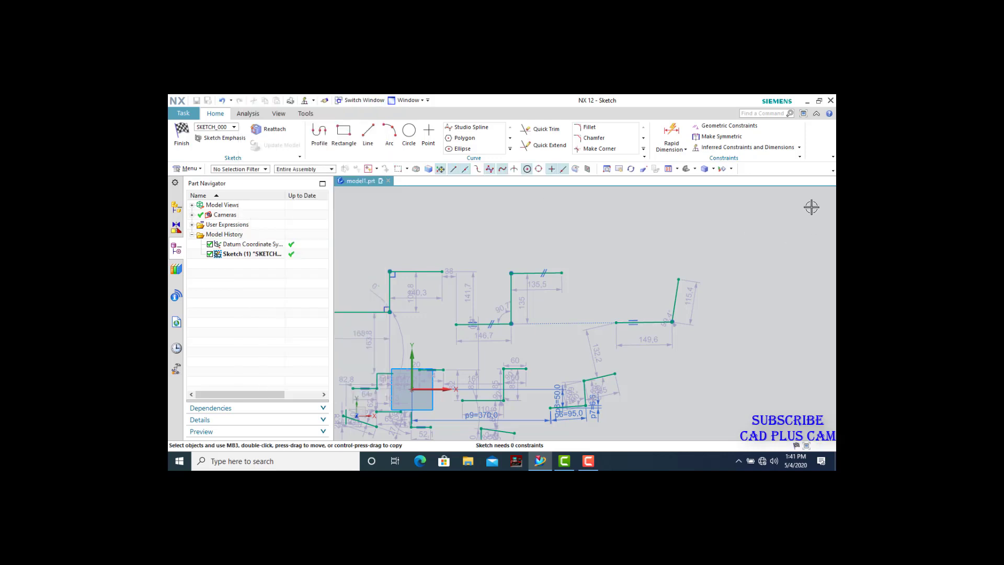
pyautogui.click(800, 148)
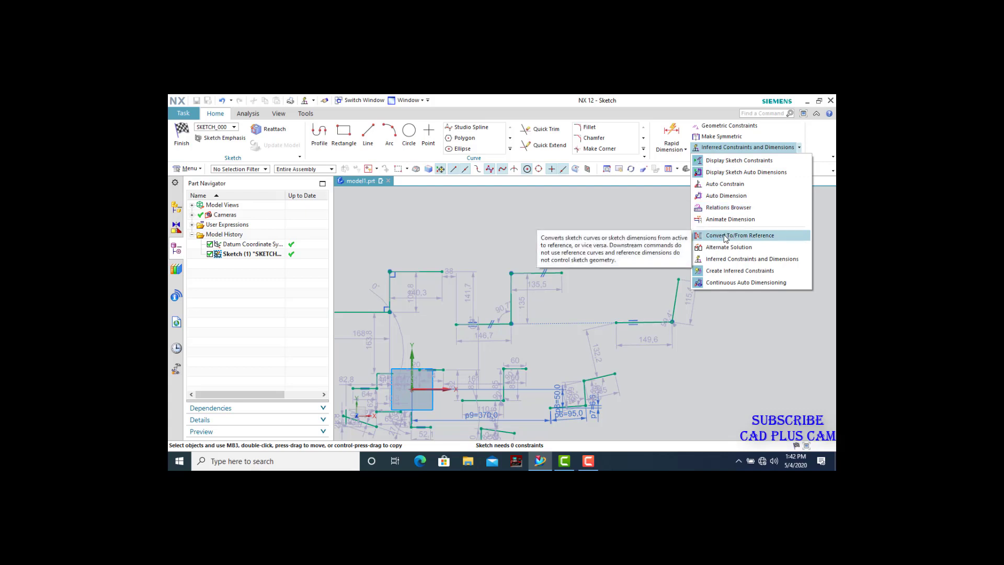
pyautogui.click(630, 204)
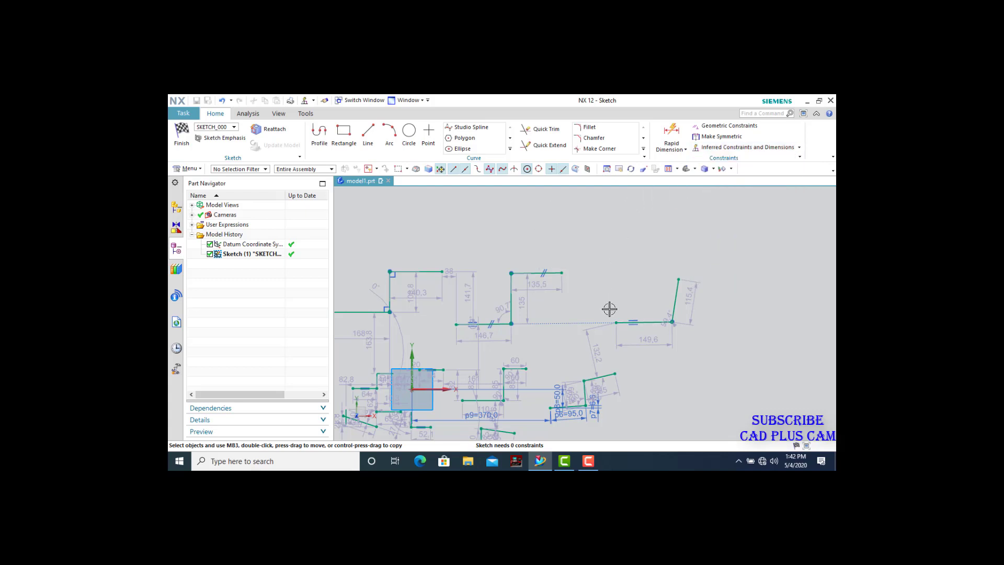
pyautogui.scroll(-1, 579, 313)
pyautogui.scroll(4, 426, 275)
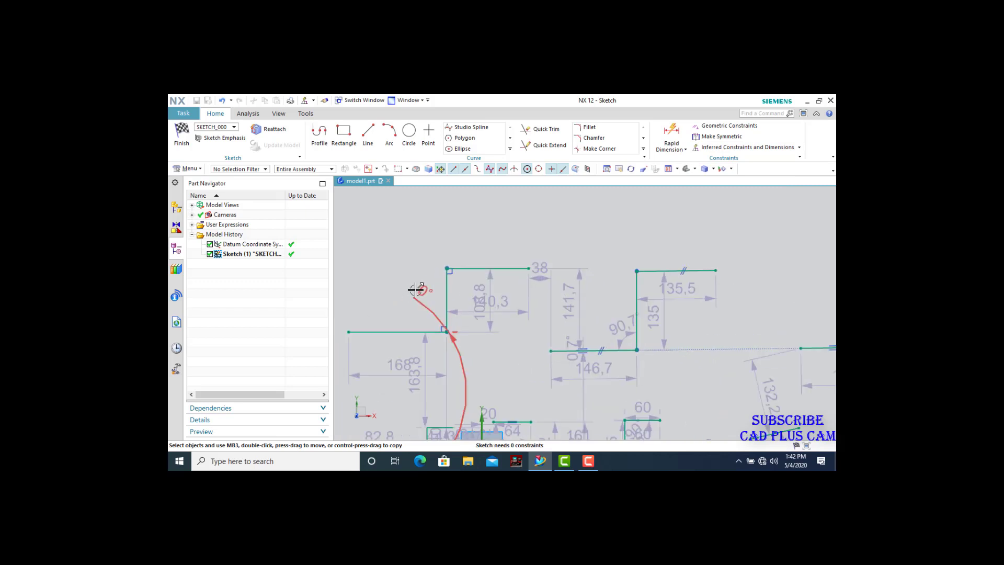
pyautogui.click(533, 265)
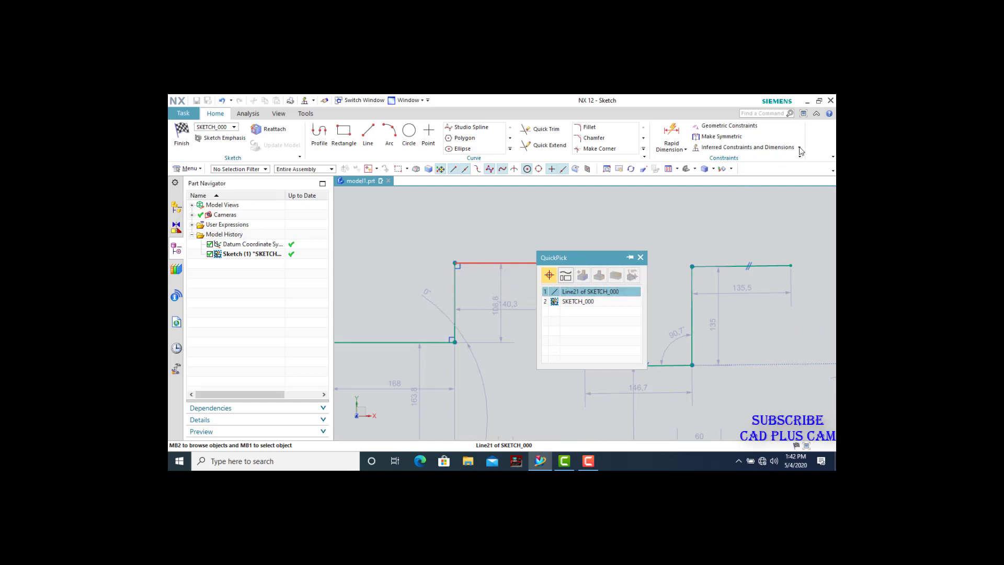
pyautogui.click(640, 257)
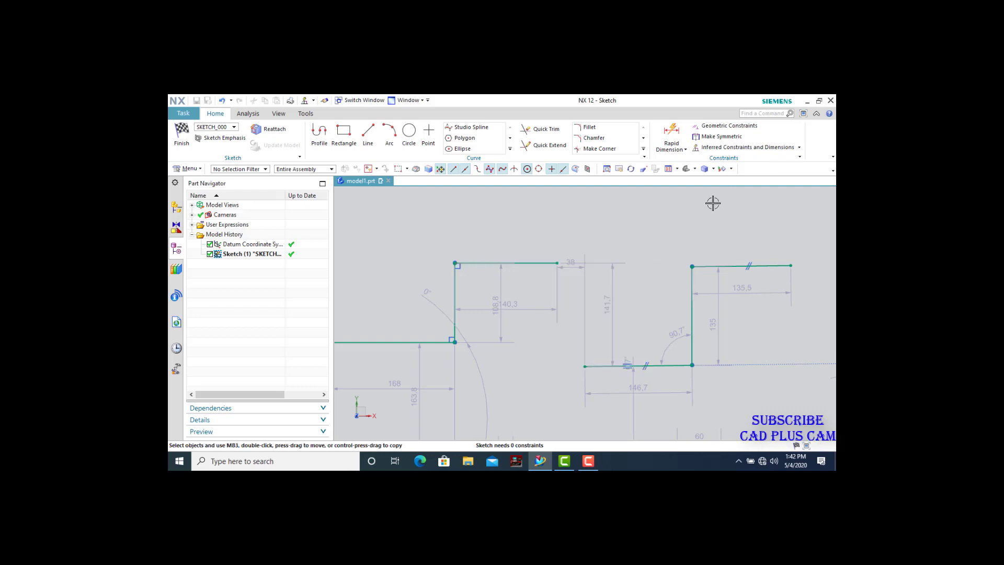
pyautogui.click(748, 147)
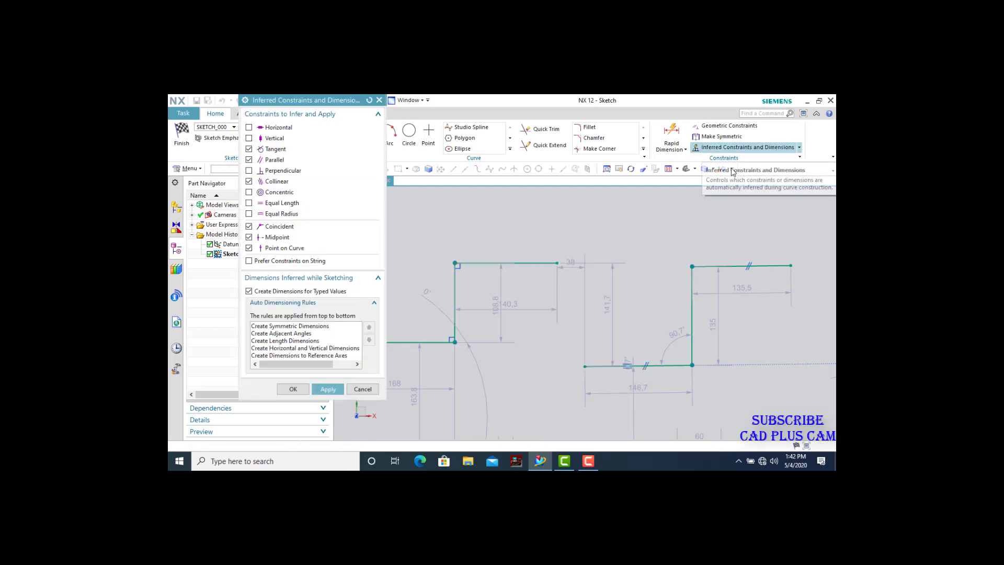
pyautogui.click(379, 100)
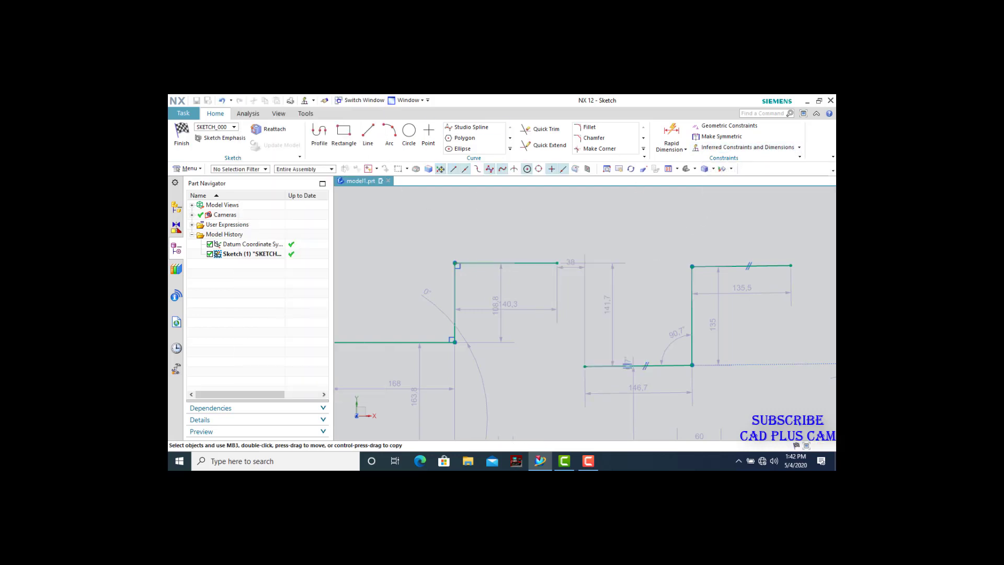
# Step: Convert the upper horizontal line of the first stepped profile to a reference curve with Convert To/From Reference
pyautogui.click(800, 151)
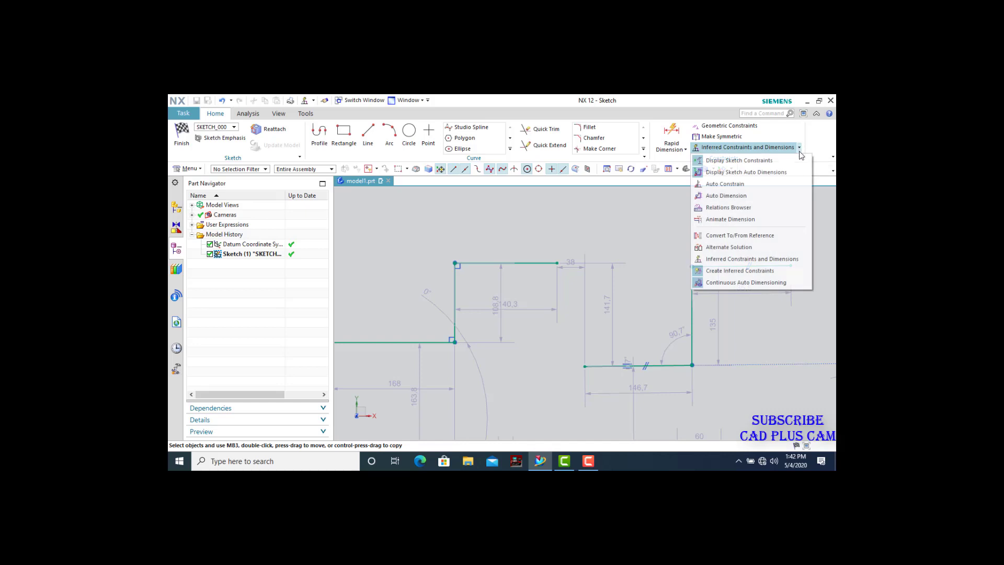
pyautogui.click(727, 236)
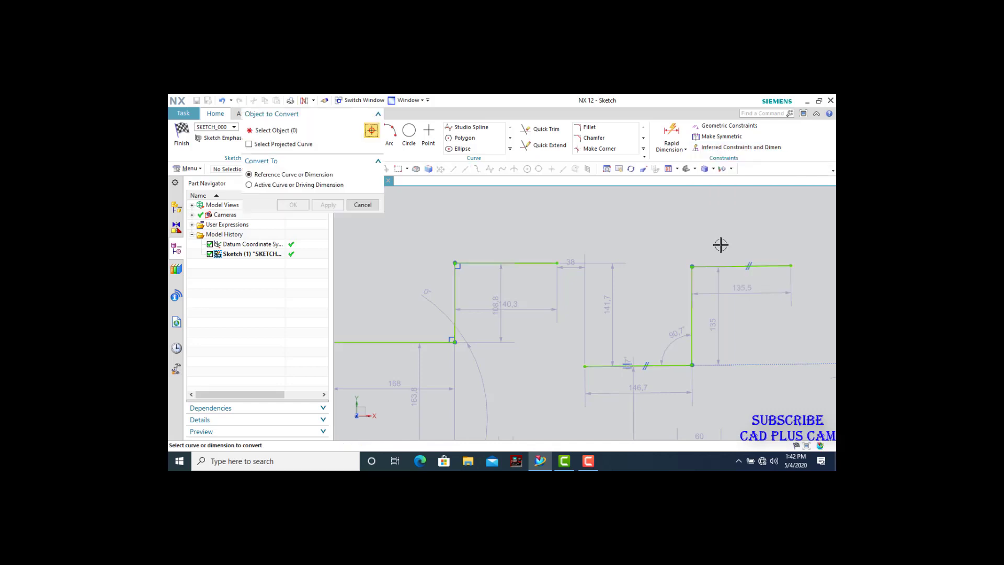
pyautogui.click(523, 263)
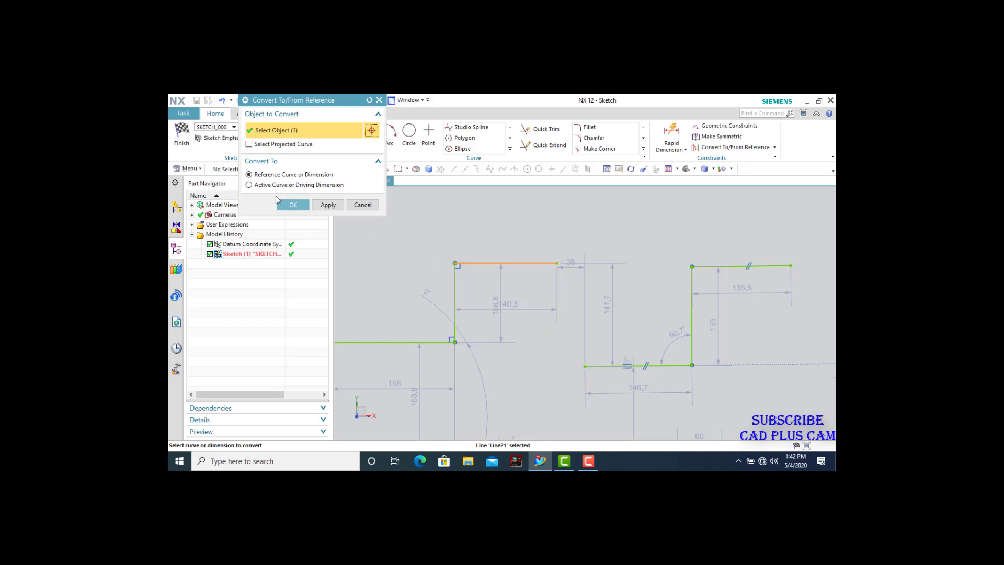
pyautogui.click(325, 205)
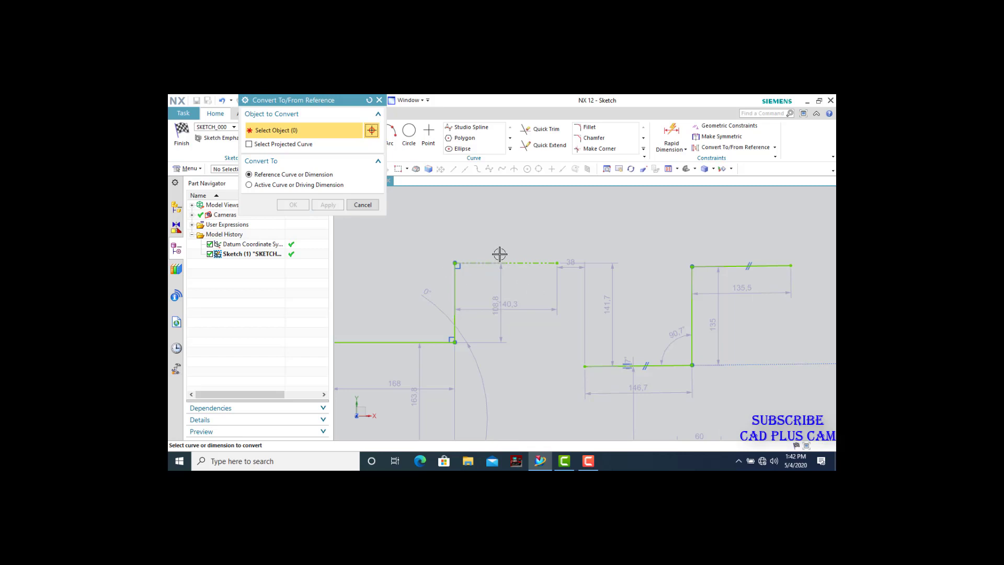
pyautogui.scroll(1, 499, 253)
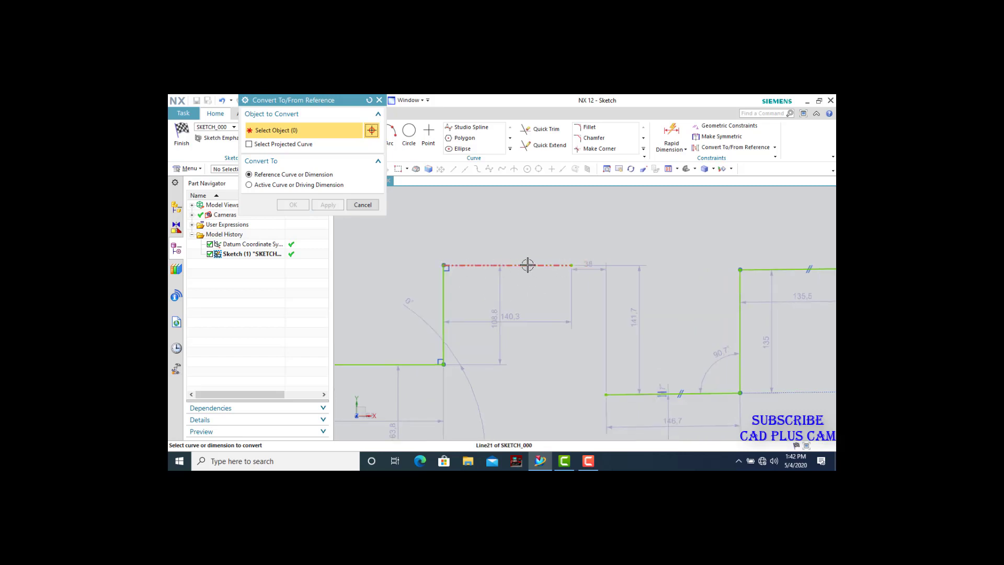
# Step: Convert the first stepped profile's upper horizontal reference line back to an active curve and close Convert To/From Reference
pyautogui.scroll(2, 524, 262)
pyautogui.scroll(-3, 525, 263)
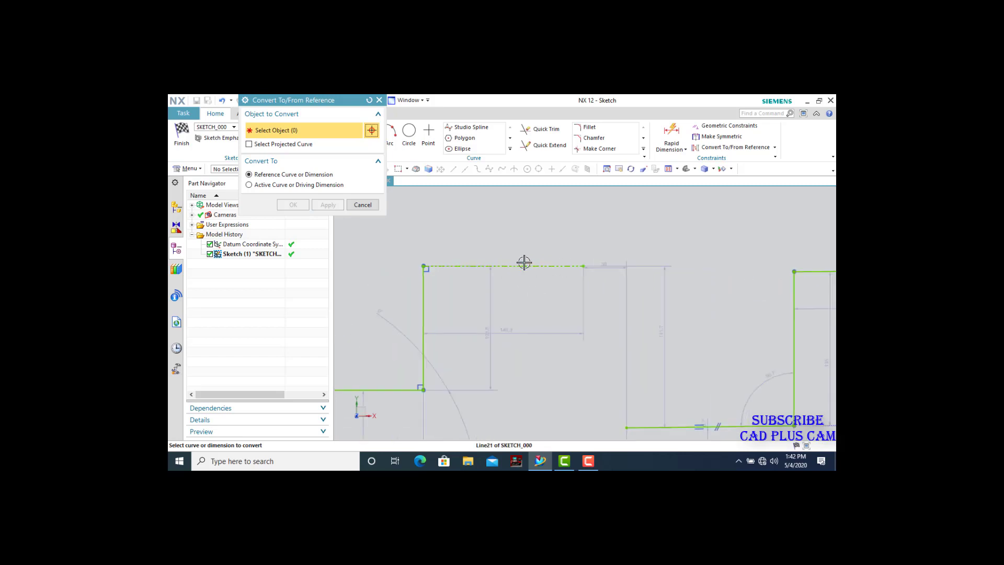
pyautogui.click(250, 185)
pyautogui.click(514, 267)
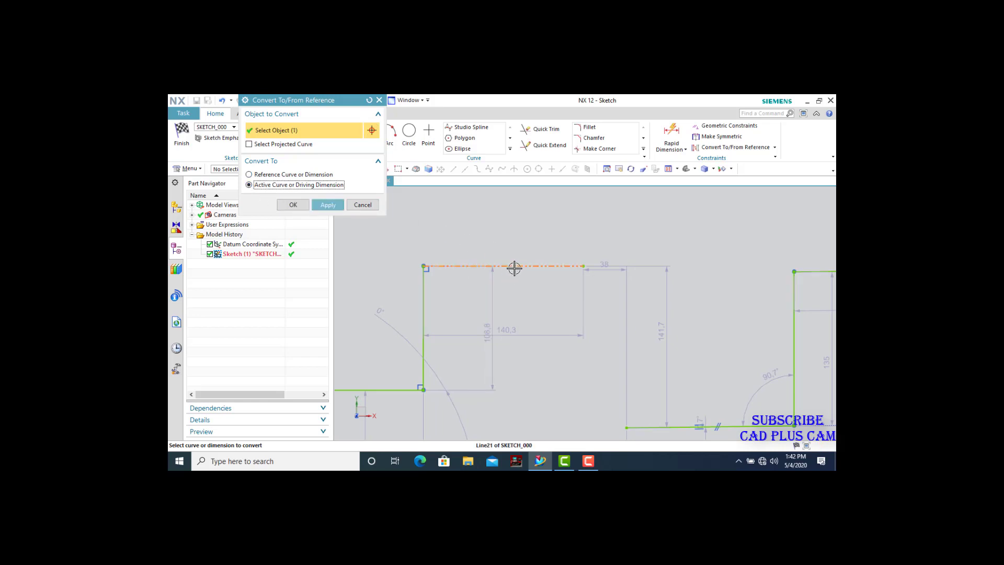
pyautogui.click(328, 206)
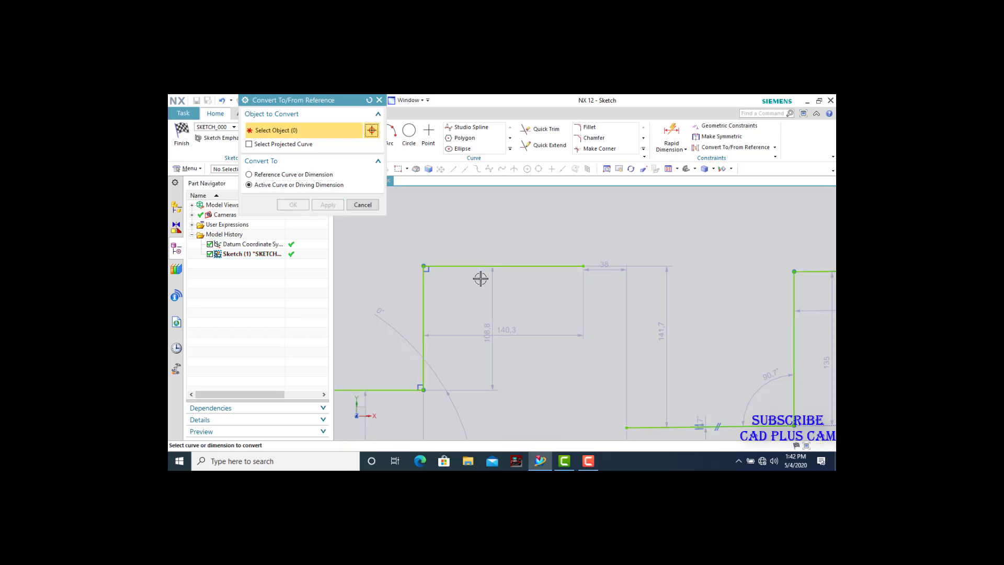
pyautogui.scroll(-2, 368, 246)
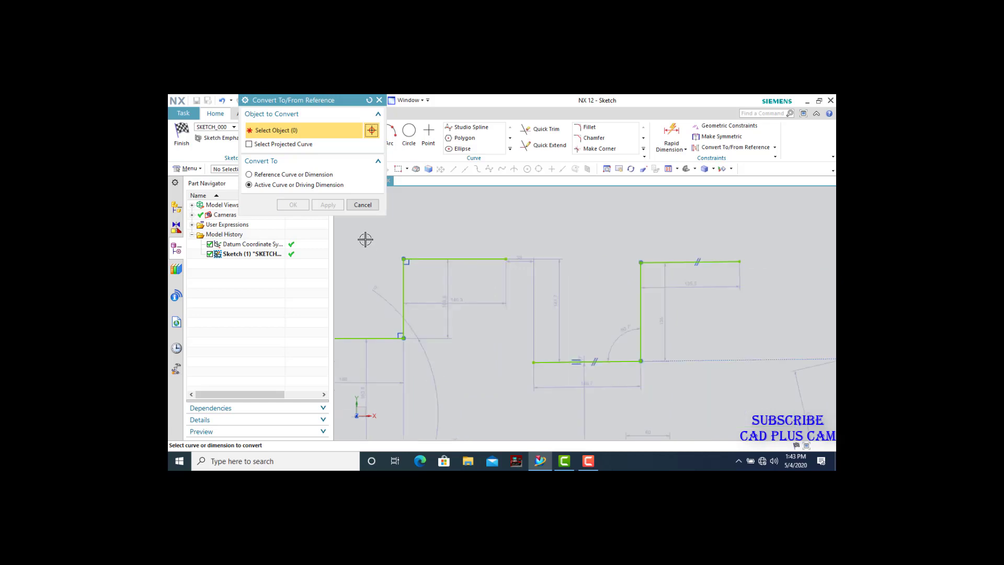
pyautogui.click(366, 205)
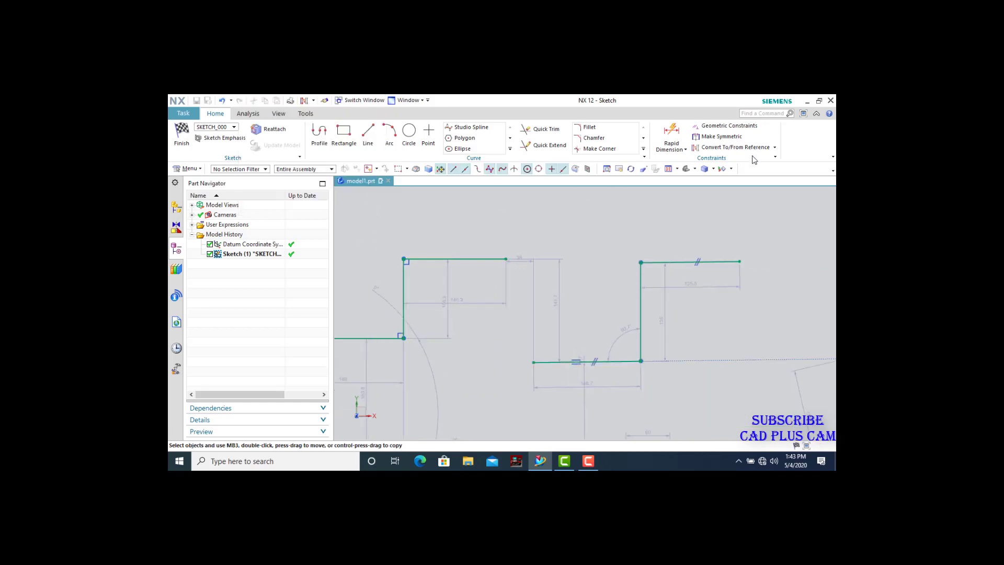
# Step: Inspect the relations of the second stepped profile's lower line in the Relations Browser, using the Multiple Objects scope and Curves as top-level nodes
pyautogui.click(775, 148)
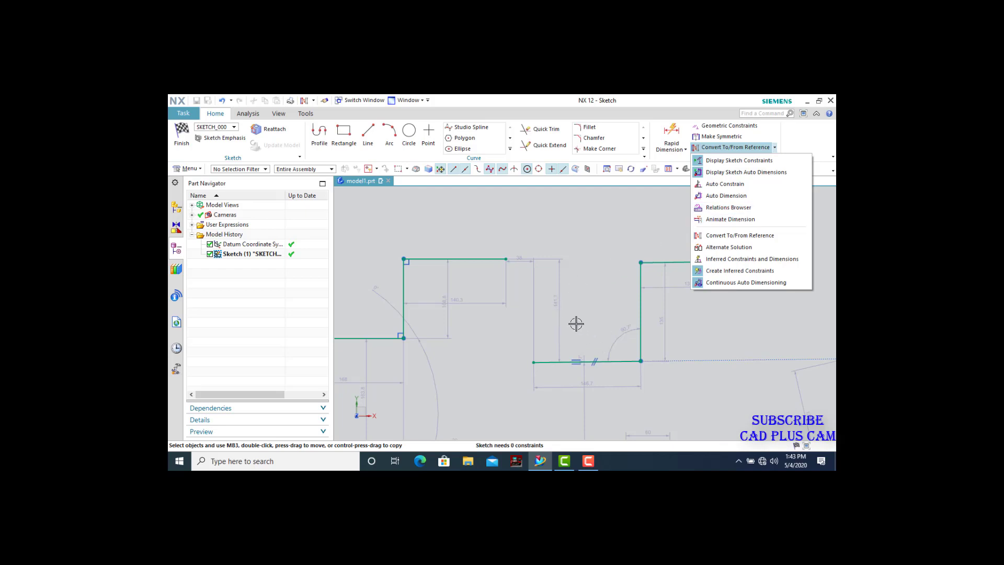
pyautogui.click(718, 215)
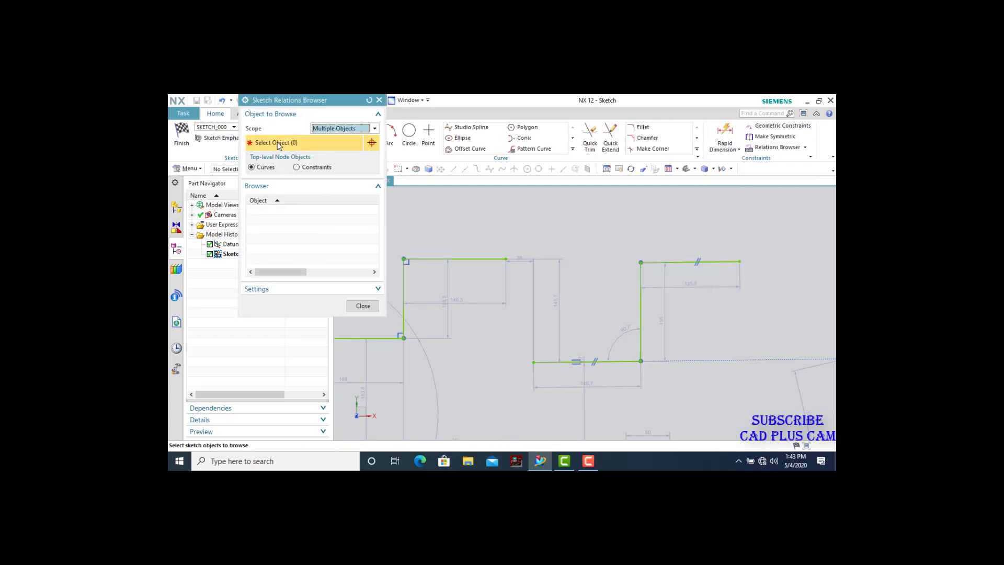
pyautogui.click(596, 361)
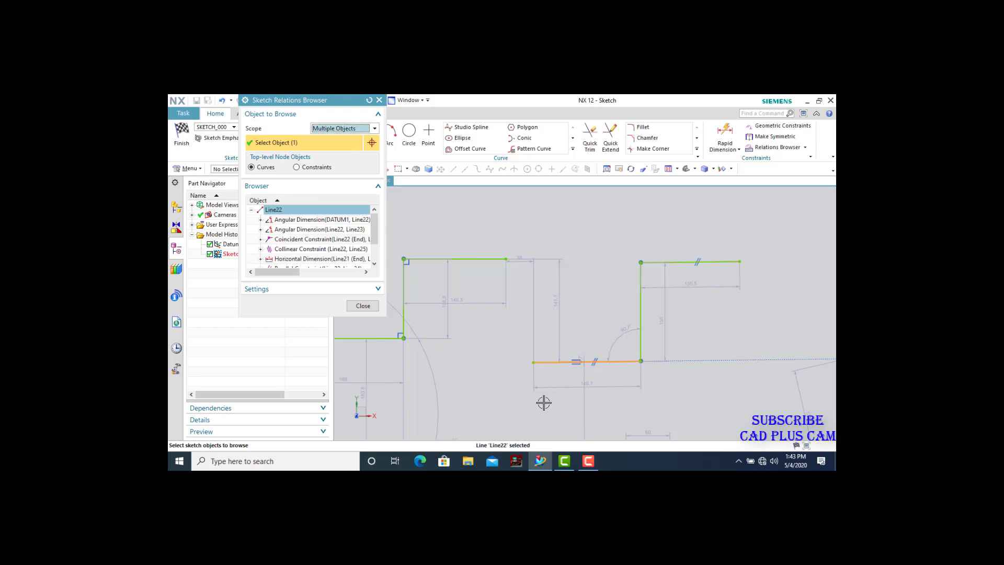
pyautogui.scroll(-1, 308, 250)
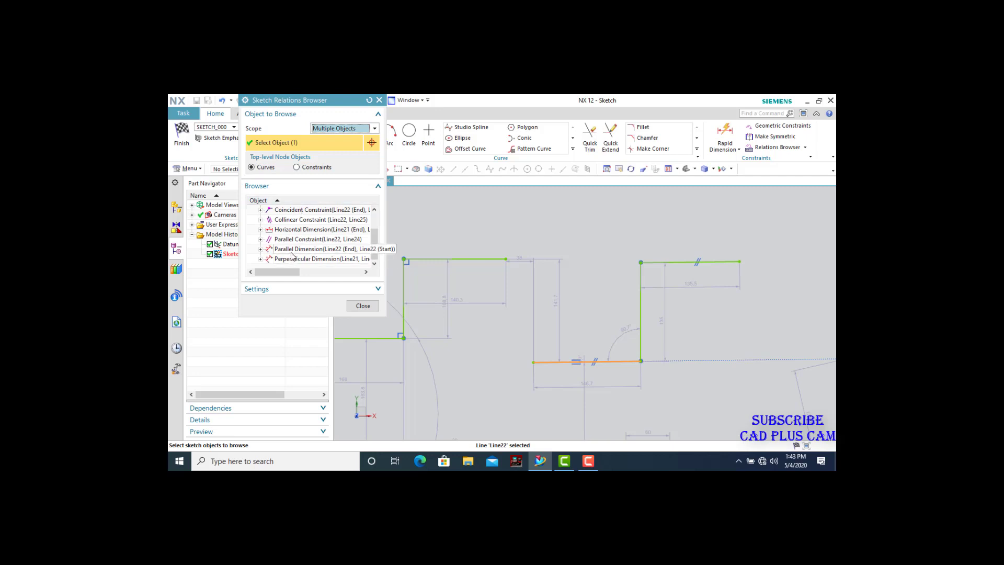
pyautogui.scroll(1, 292, 256)
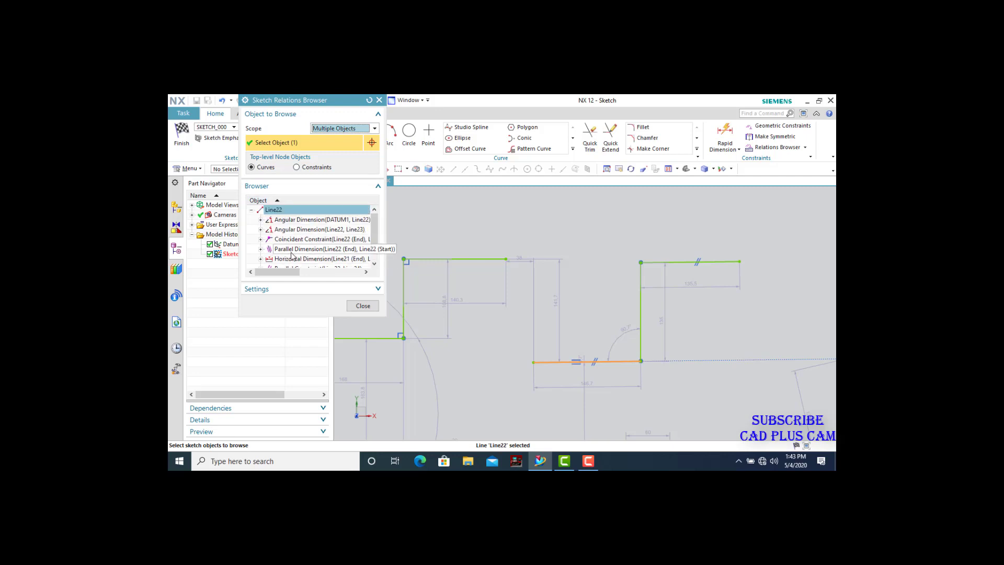
# Step: Switch the top-level nodes to Constraints and delete the lower line's collinear constraint and its coincident constraint with the vertical line
pyautogui.click(297, 167)
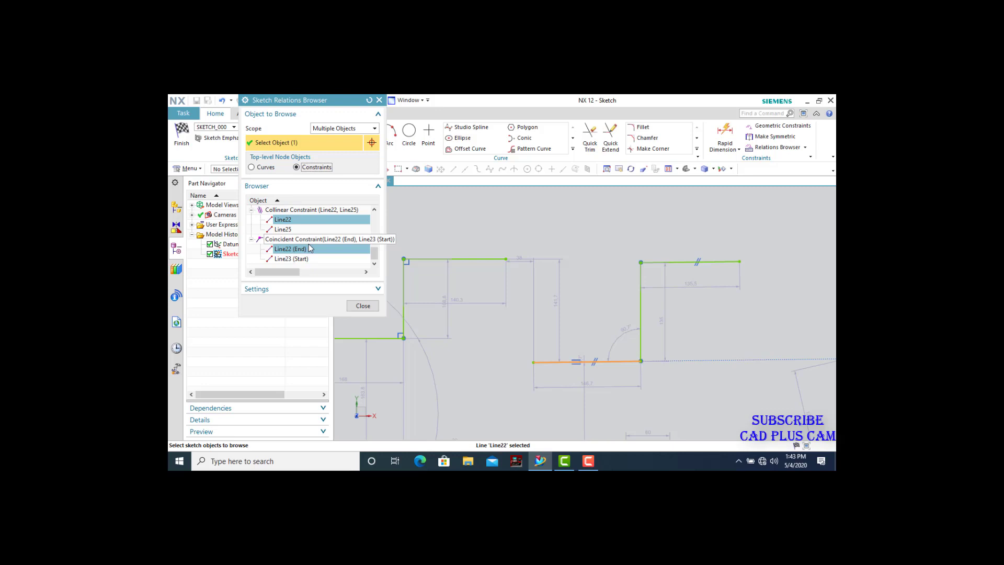
pyautogui.click(290, 210)
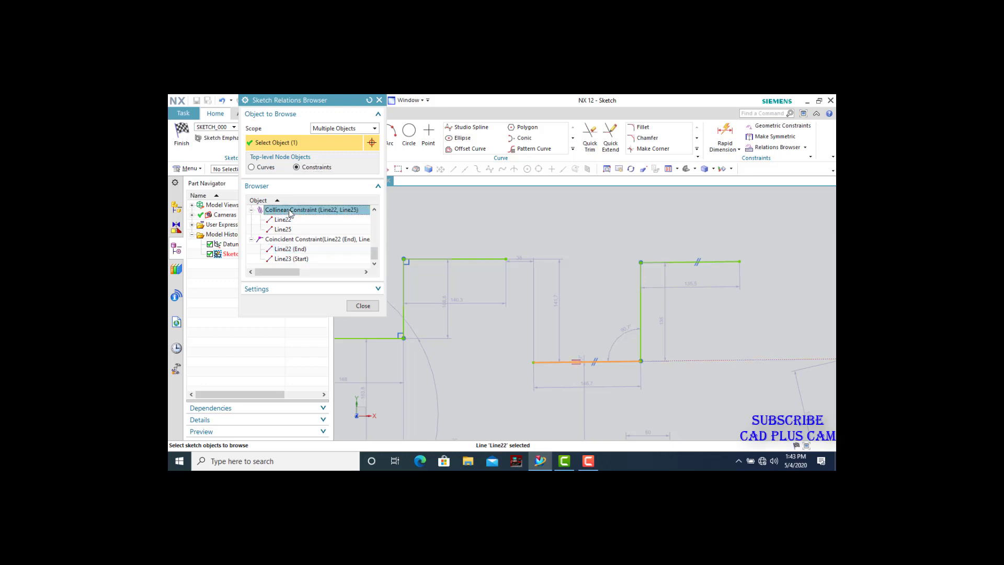
pyautogui.rightClick(289, 211)
pyautogui.click(311, 244)
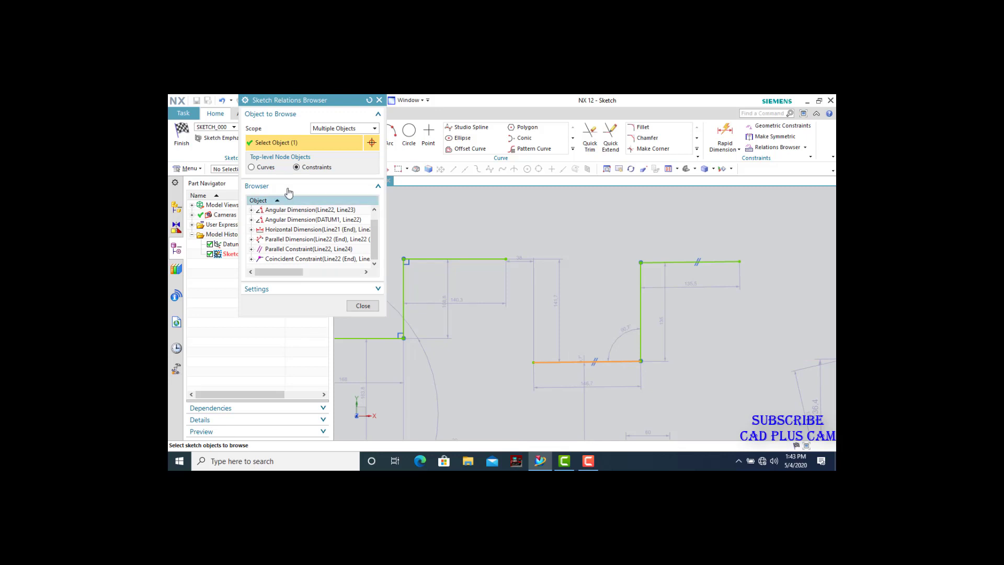
pyautogui.rightClick(289, 260)
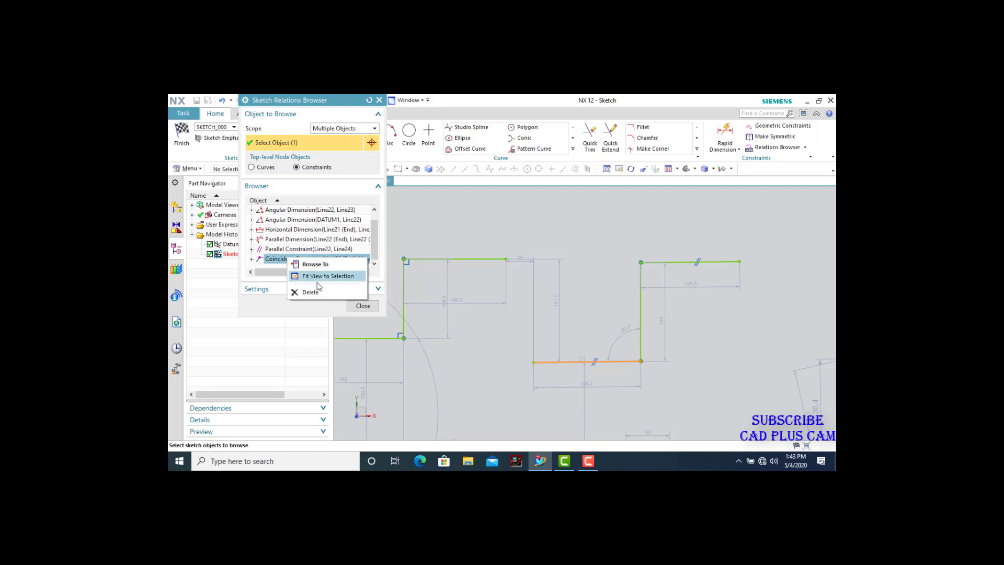
pyautogui.click(308, 292)
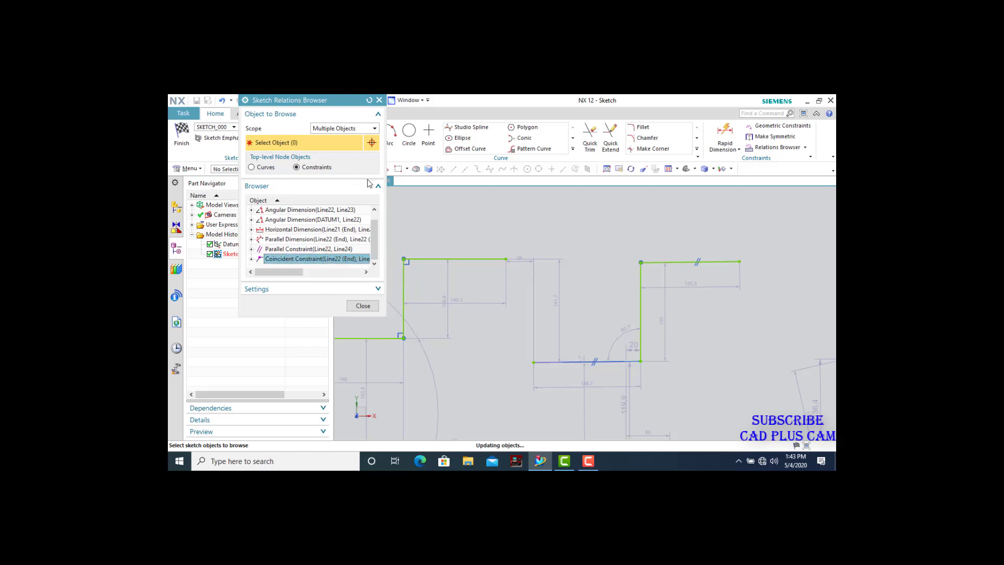
# Step: Browse the constraints of the second stepped profile's lower line together with its corner's angular dimension and its upper line
pyautogui.scroll(-2, 573, 275)
pyautogui.click(657, 265)
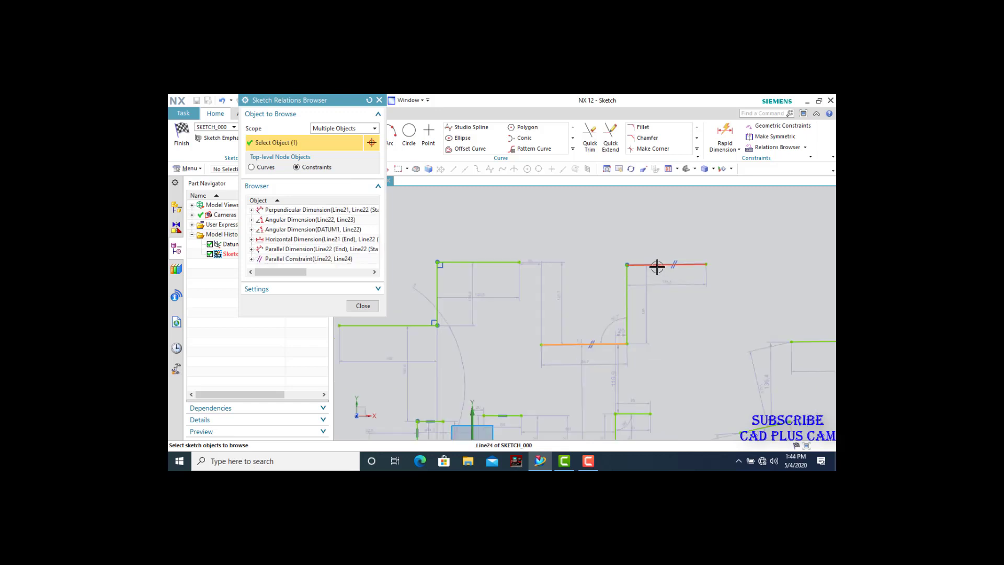
pyautogui.click(608, 346)
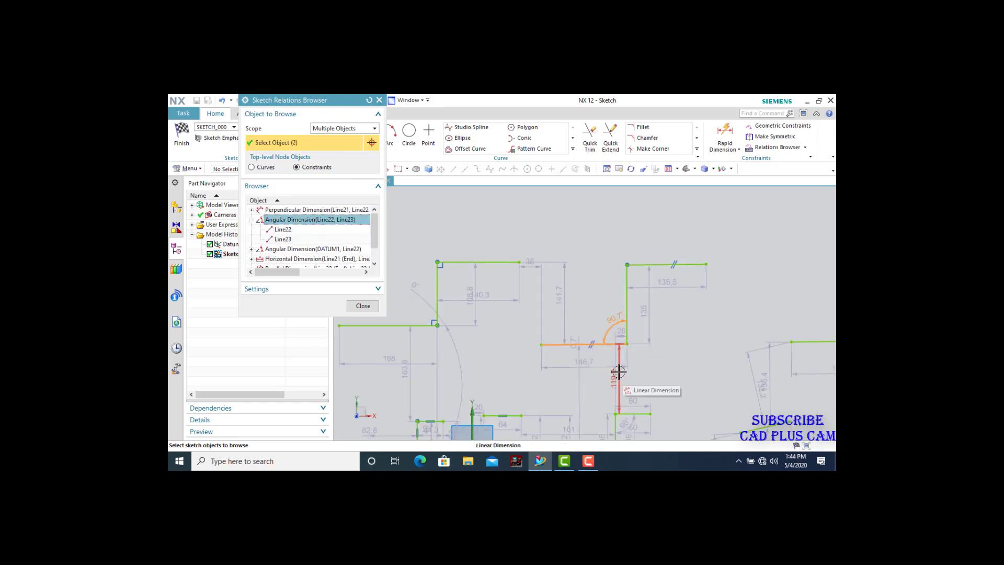
pyautogui.click(656, 265)
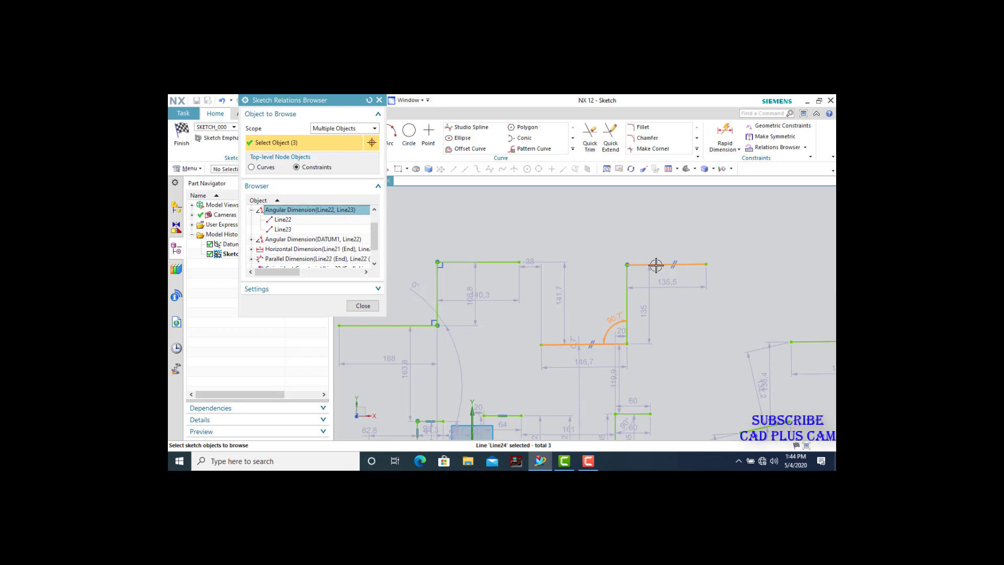
# Step: Reset the Relations Browser to the All in Active Sketch scope, list the sketch's relations by Constraints and close the browser
pyautogui.click(369, 100)
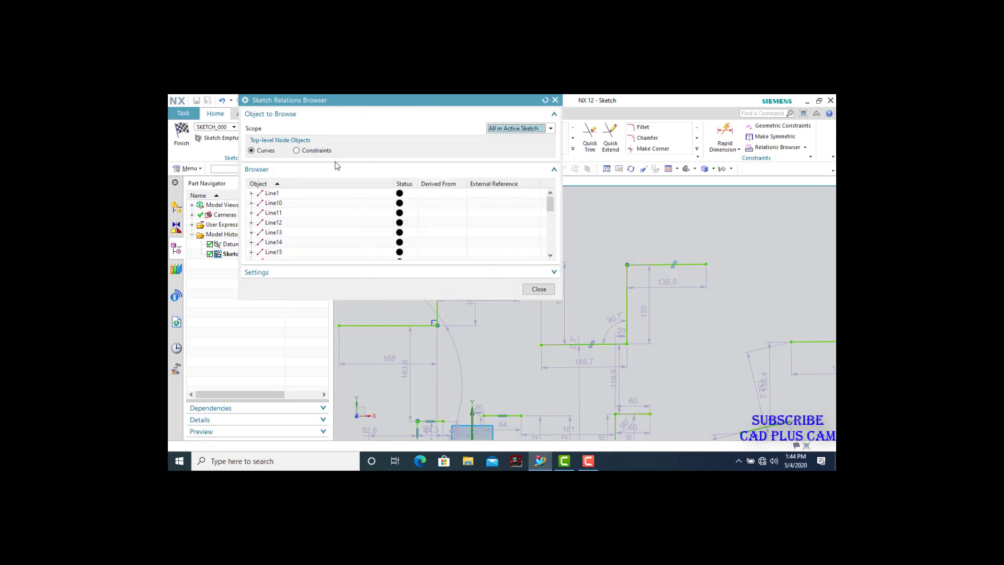
pyautogui.click(296, 151)
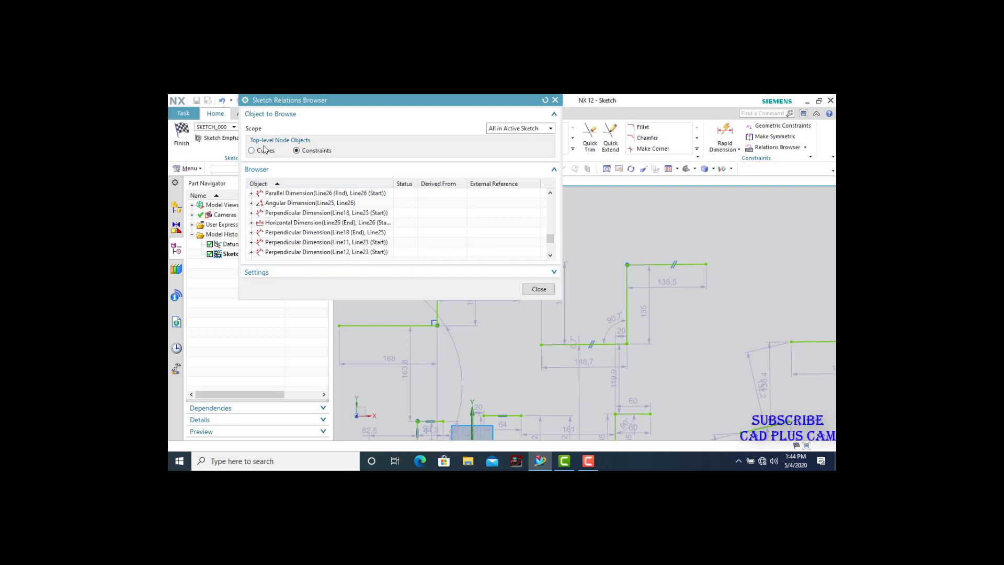
pyautogui.click(311, 115)
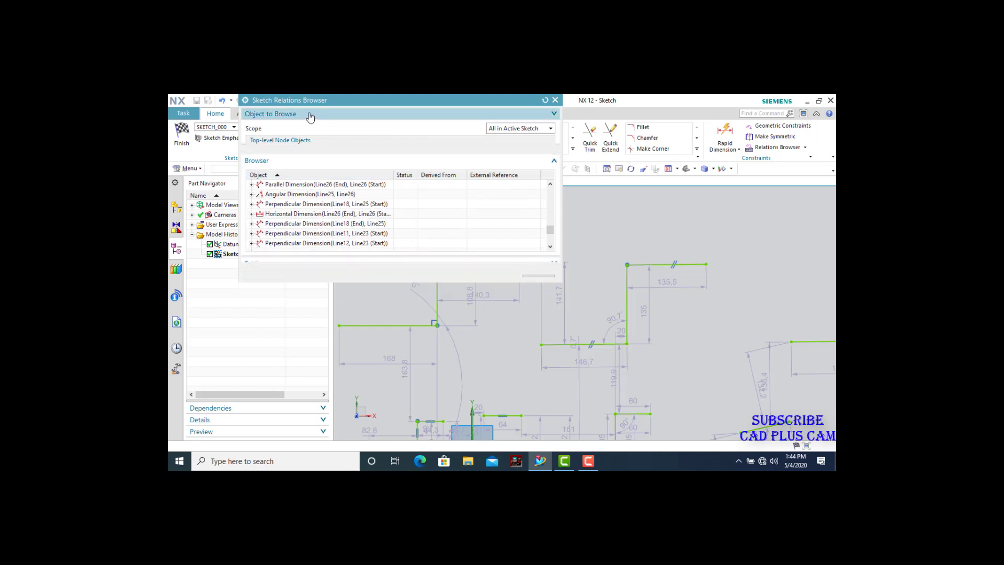
pyautogui.click(311, 115)
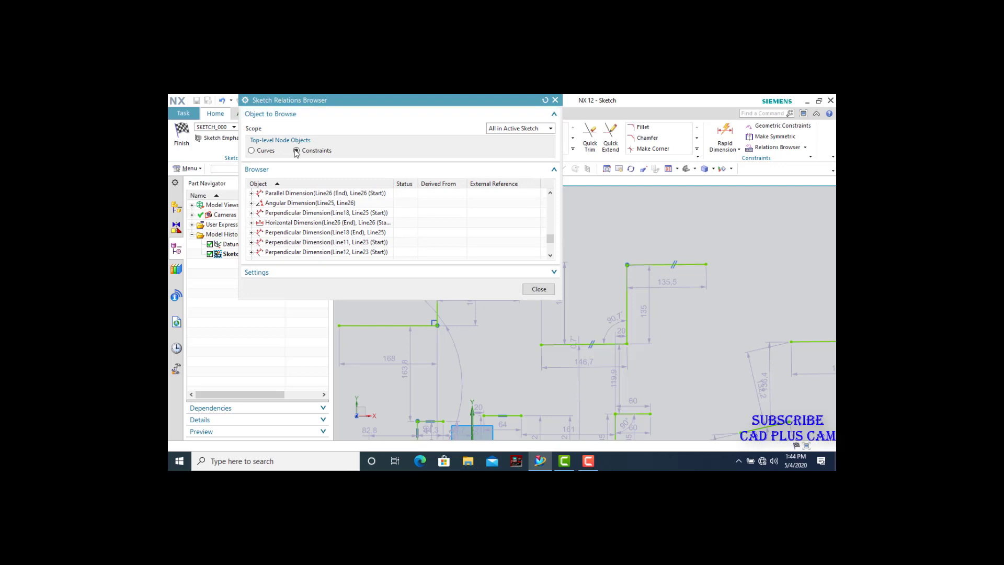
pyautogui.rightClick(692, 264)
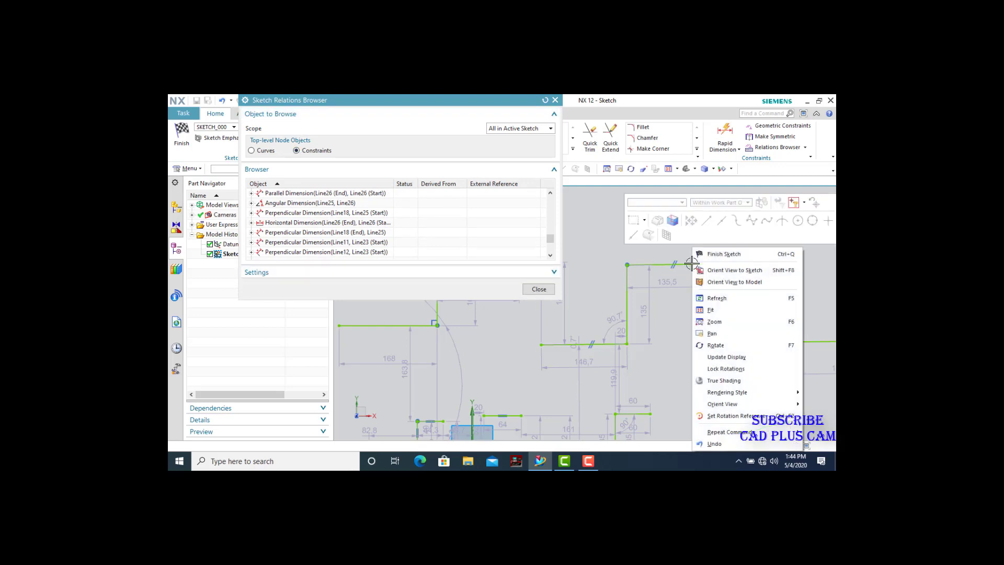
pyautogui.click(685, 325)
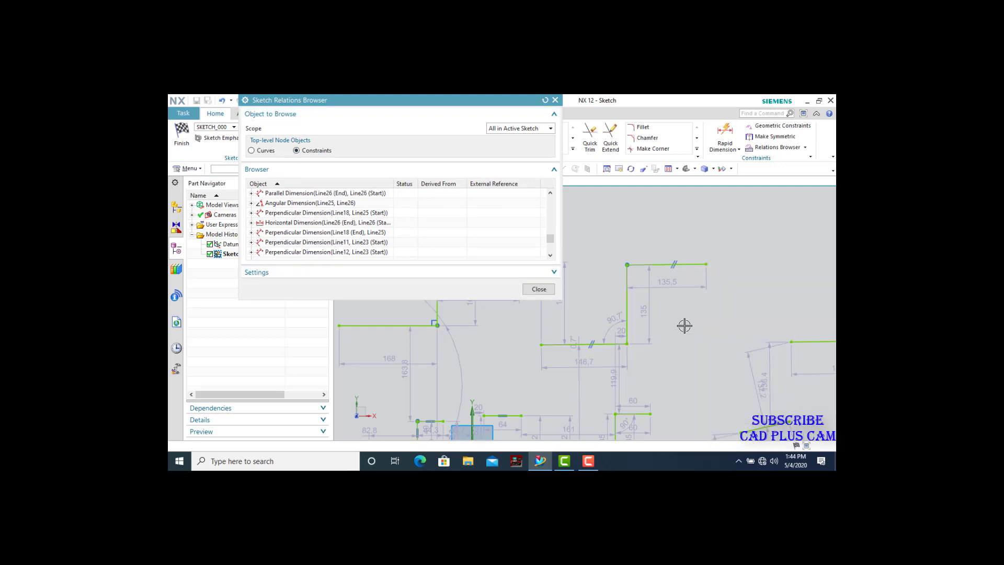
pyautogui.click(553, 294)
# Step: Examine the small line profiles around the sketch origin with their constraint symbols and auto dimensions
pyautogui.scroll(-3, 506, 294)
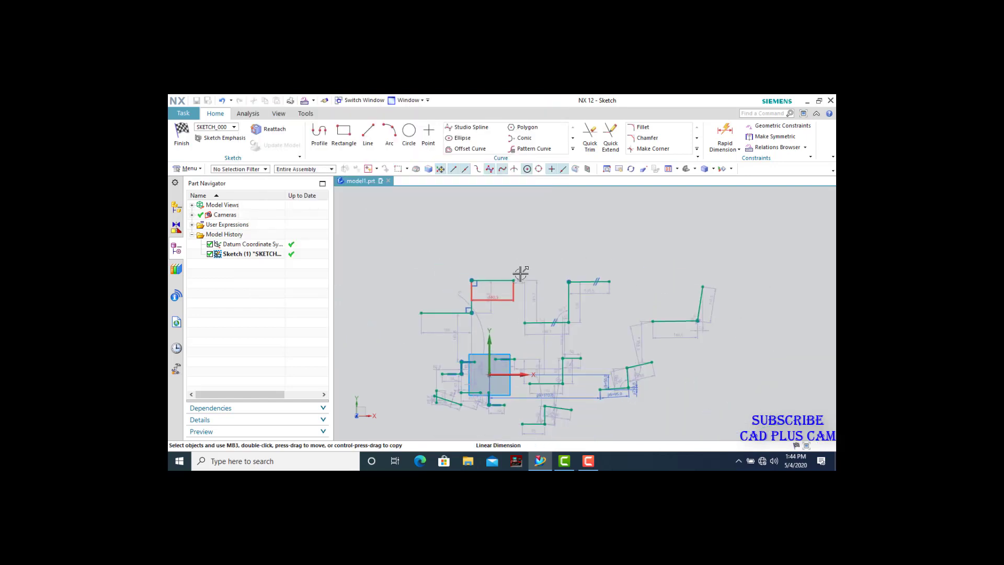
pyautogui.scroll(3, 476, 398)
pyautogui.scroll(3, 465, 345)
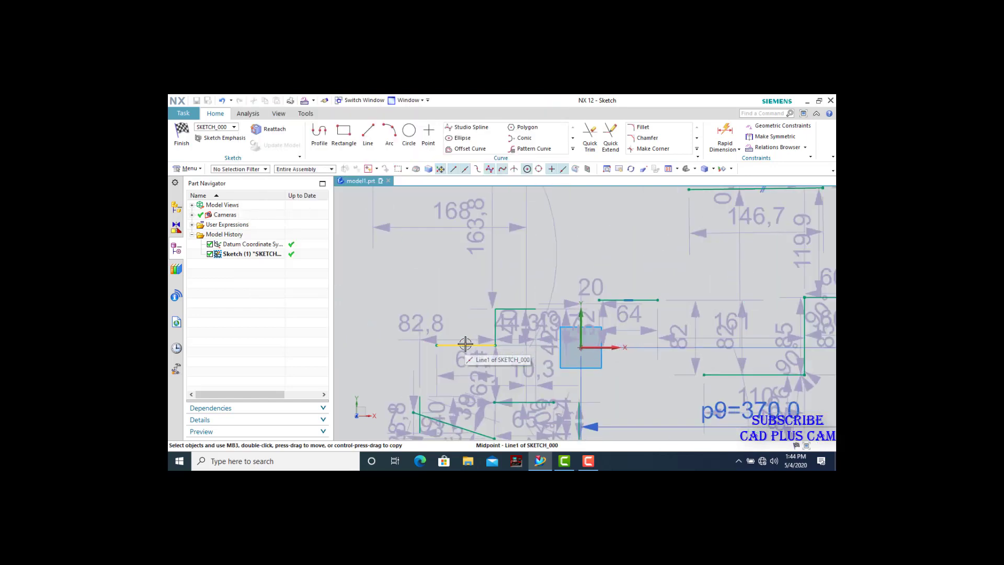
pyautogui.scroll(1, 466, 344)
pyautogui.scroll(-1, 558, 238)
pyautogui.scroll(1, 487, 332)
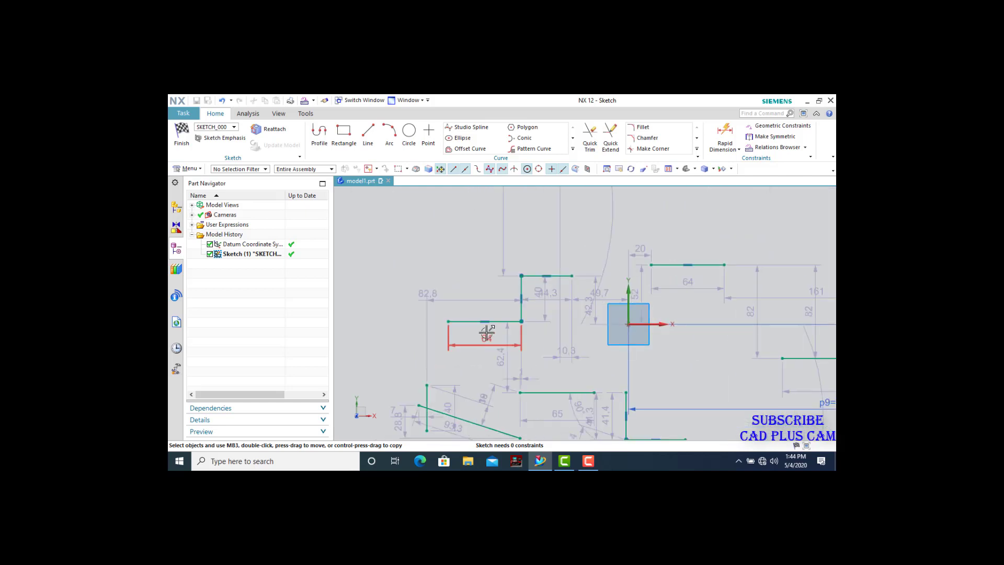
pyautogui.scroll(-1, 489, 331)
pyautogui.scroll(-1, 538, 260)
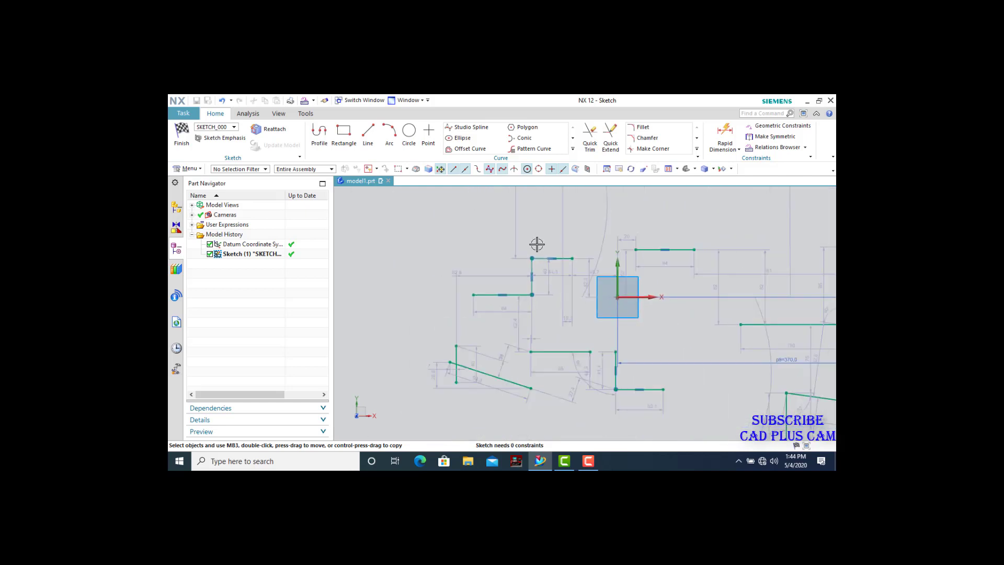
# Step: Reopen the Relations Browser and list all relations in the active sketch first by Curves and again by Constraints
pyautogui.click(797, 152)
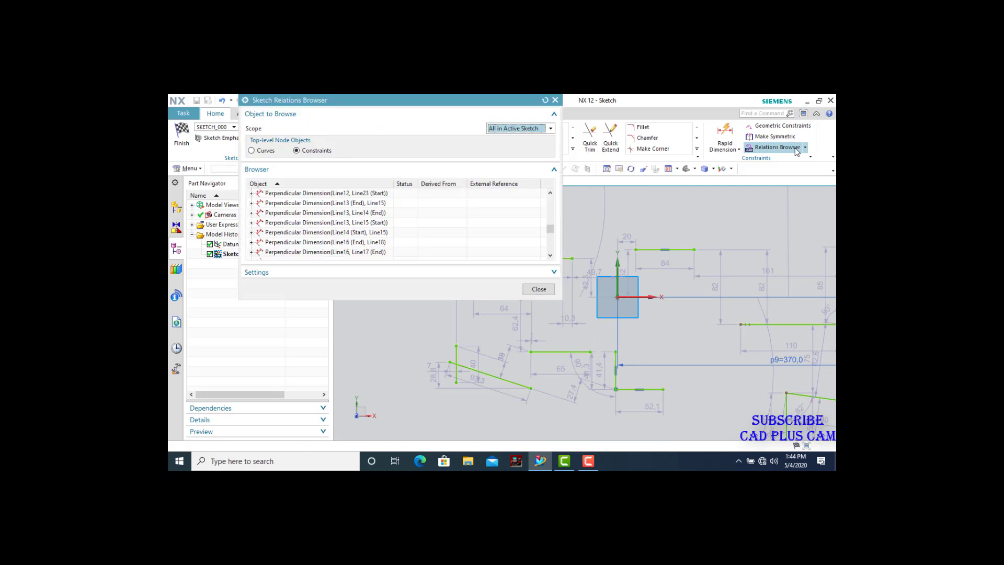
pyautogui.click(252, 151)
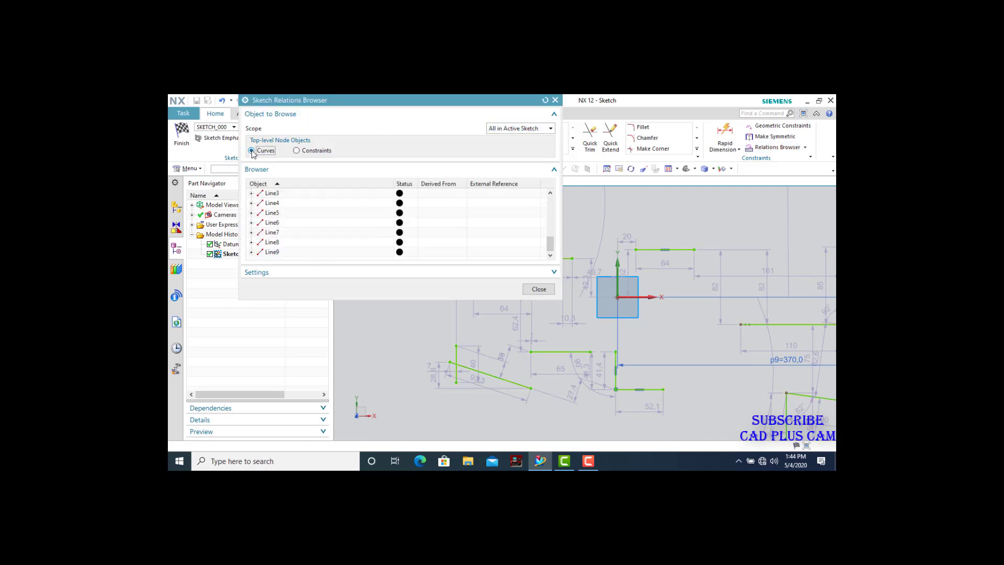
pyautogui.click(273, 114)
pyautogui.click(274, 115)
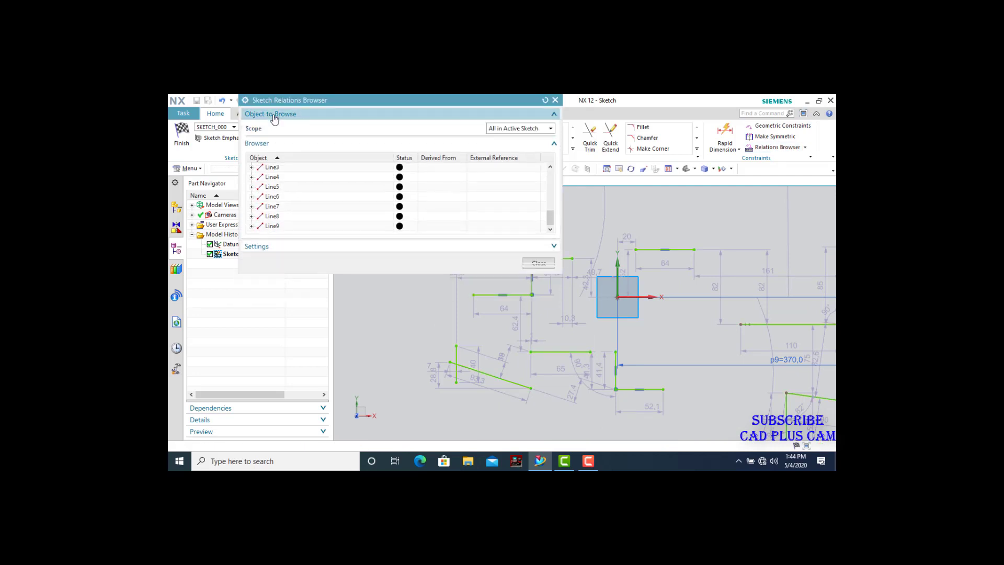
pyautogui.click(296, 151)
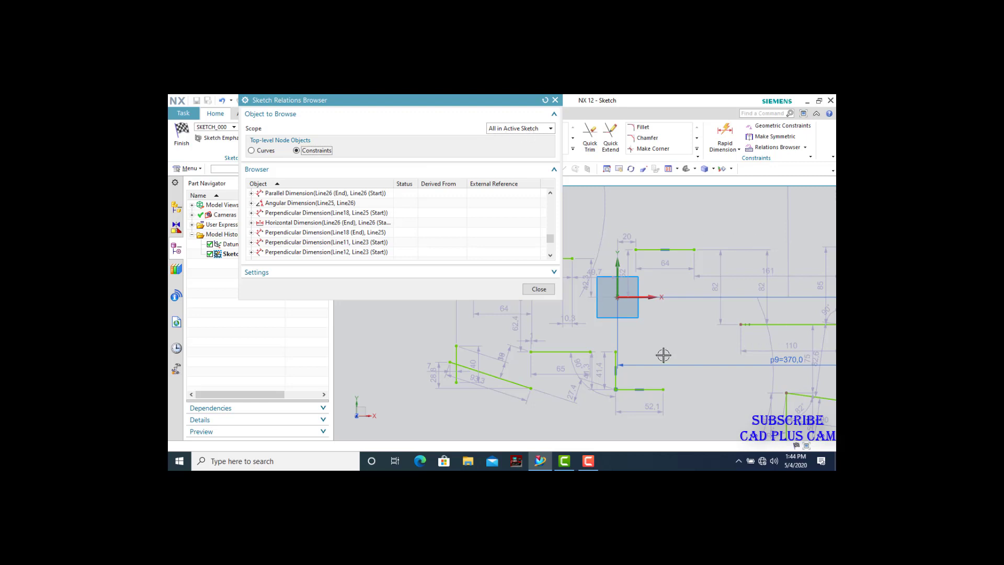
# Step: Browse the small stepped profile's lower line with Single Object scope and delete its horizontal constraint
pyautogui.click(535, 128)
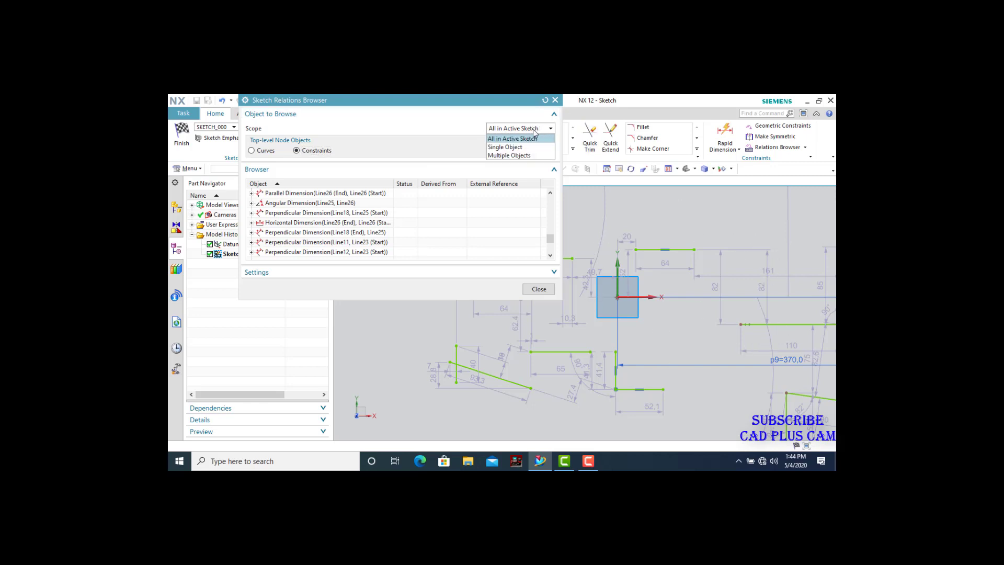
pyautogui.click(509, 148)
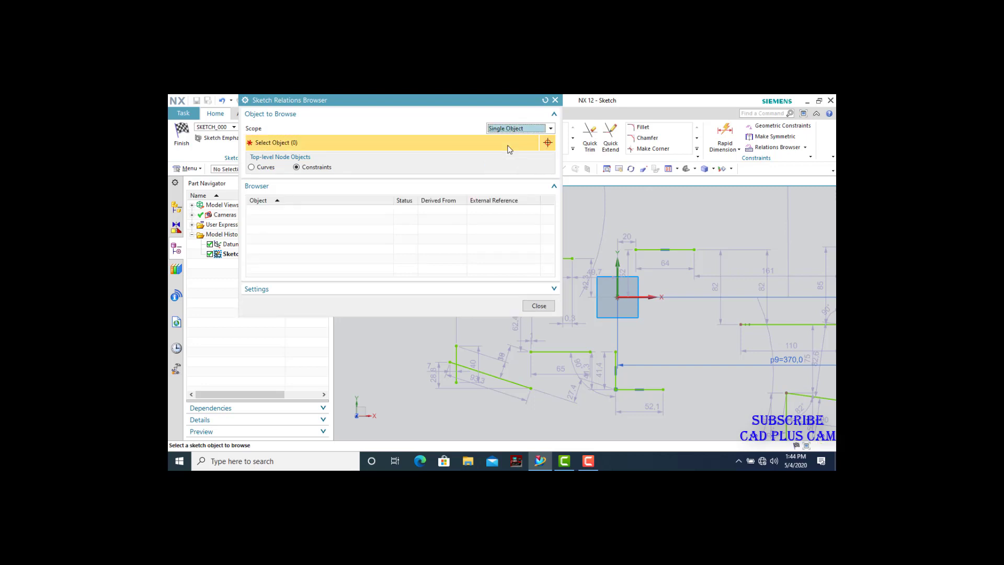
pyautogui.scroll(-4, 603, 307)
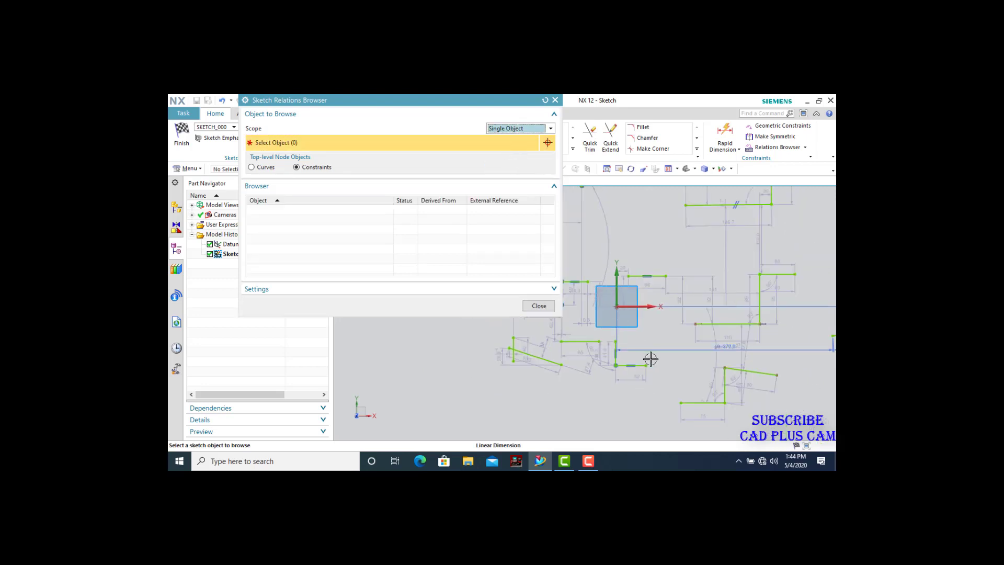
pyautogui.scroll(3, 591, 327)
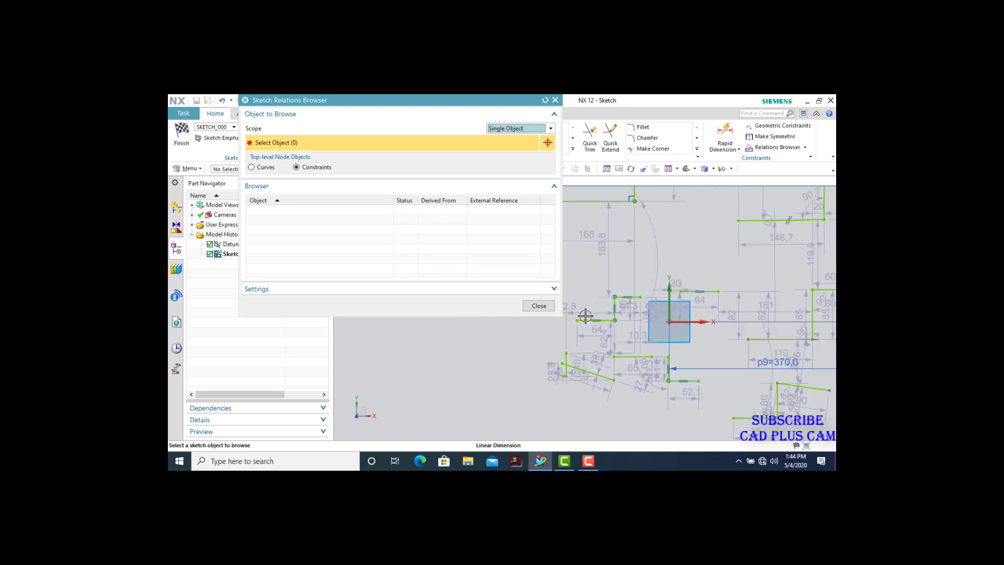
pyautogui.click(594, 321)
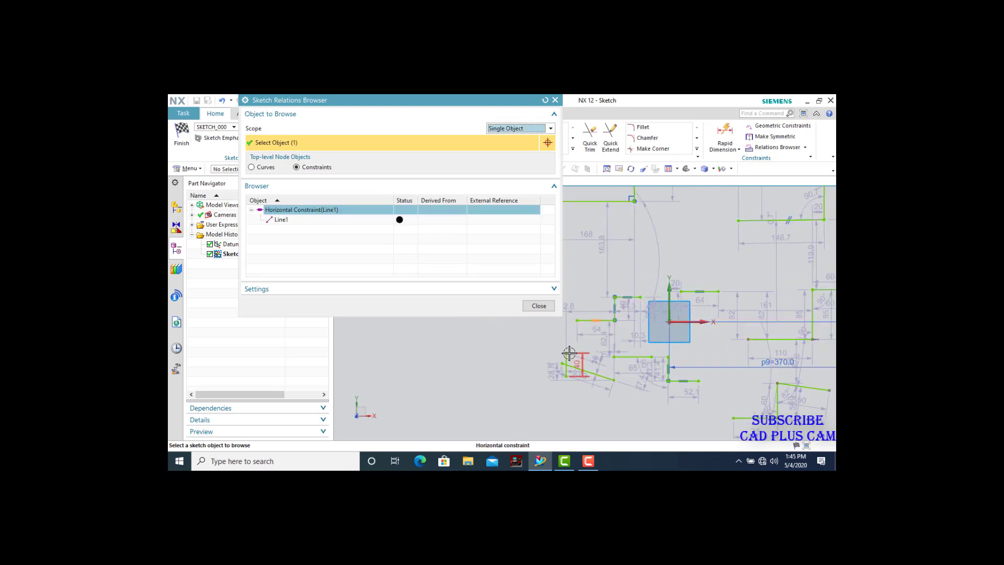
pyautogui.scroll(3, 581, 327)
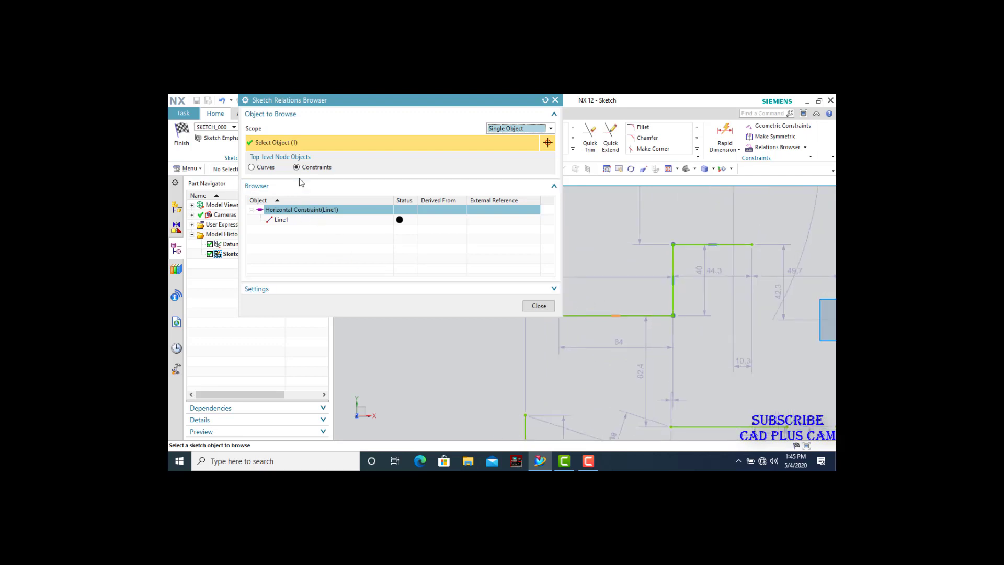
pyautogui.rightClick(303, 212)
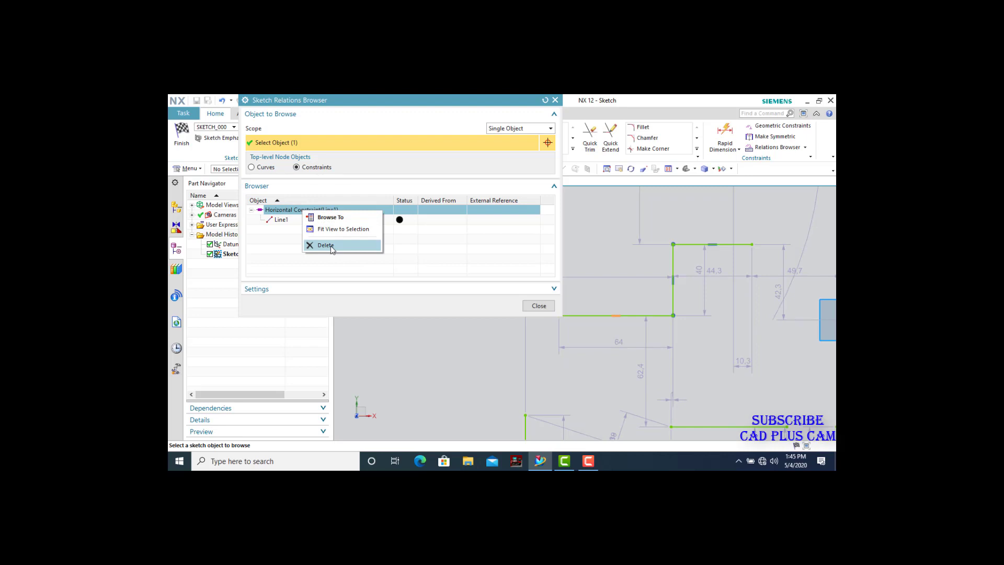
pyautogui.click(331, 246)
pyautogui.click(546, 309)
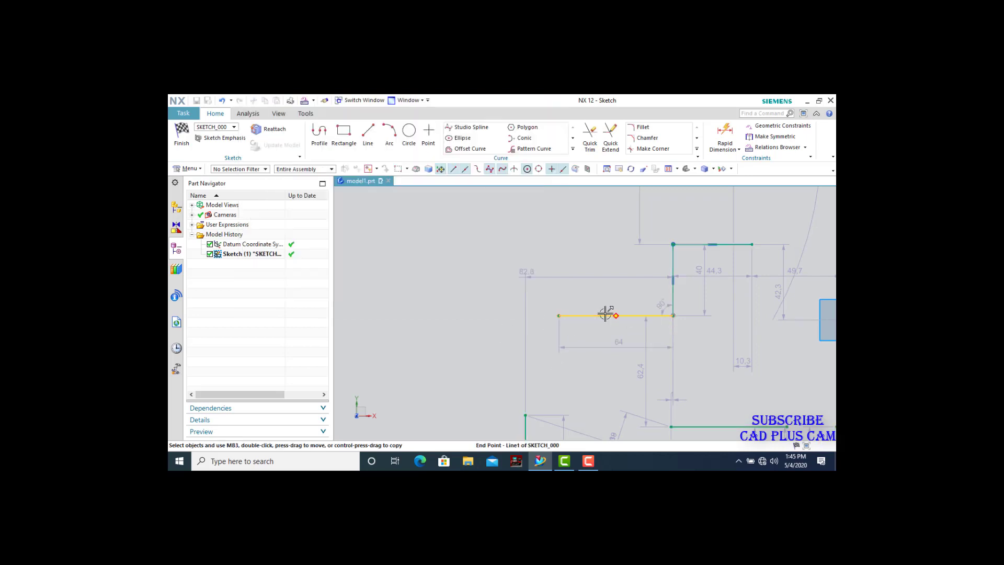
# Step: Stretch the same lower line by its free end to a length of about 126 mm
pyautogui.moveTo(560, 316); pyautogui.dragTo(449, 314)
pyautogui.scroll(2, 449, 273)
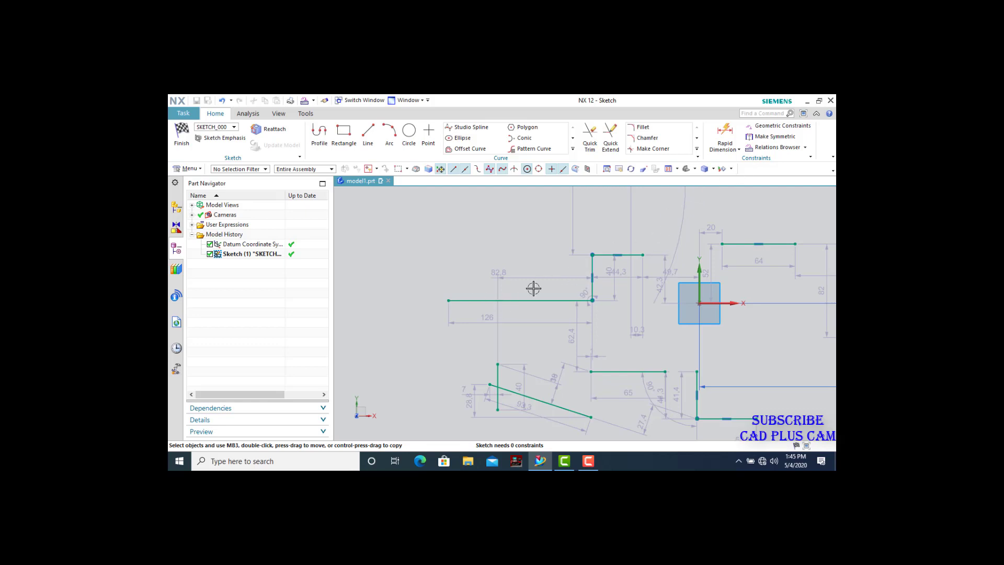
pyautogui.click(775, 148)
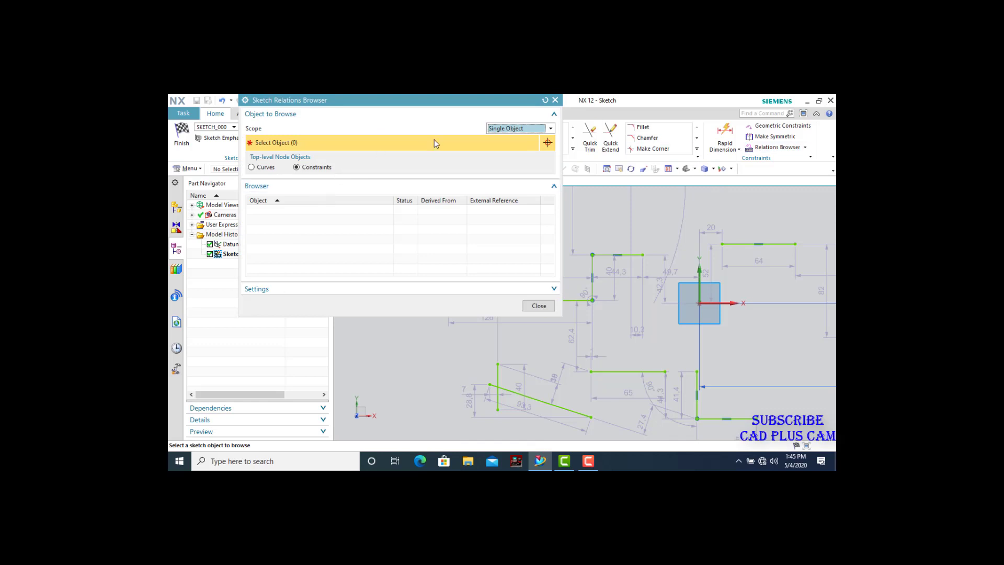
pyautogui.click(551, 129)
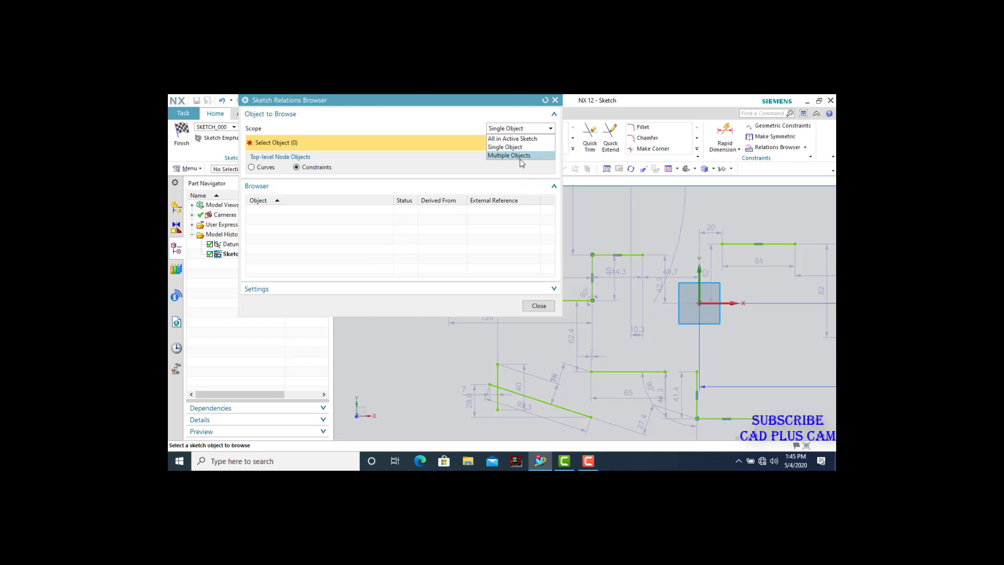
pyautogui.click(539, 309)
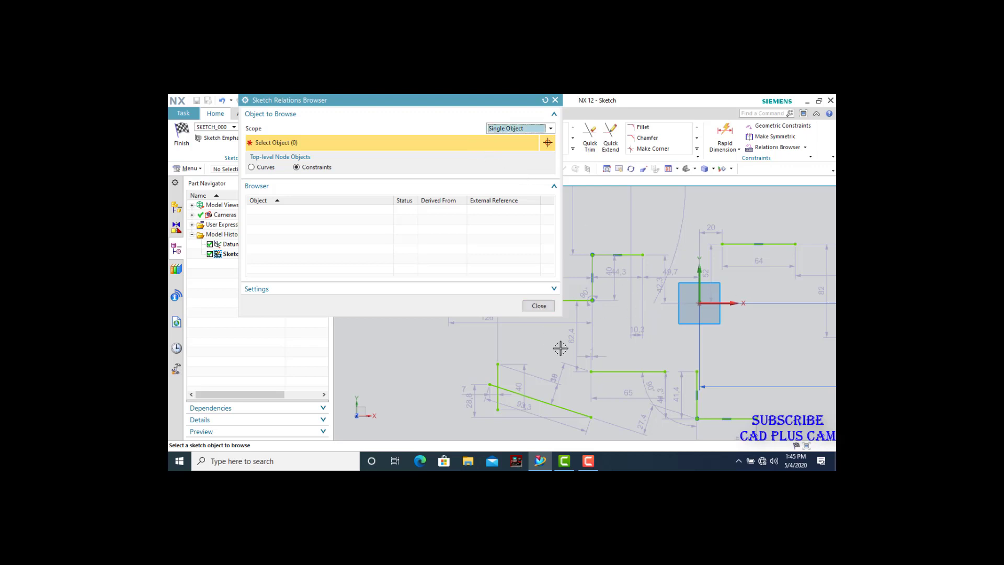
pyautogui.click(540, 306)
pyautogui.scroll(-3, 448, 292)
pyautogui.scroll(-3, 448, 293)
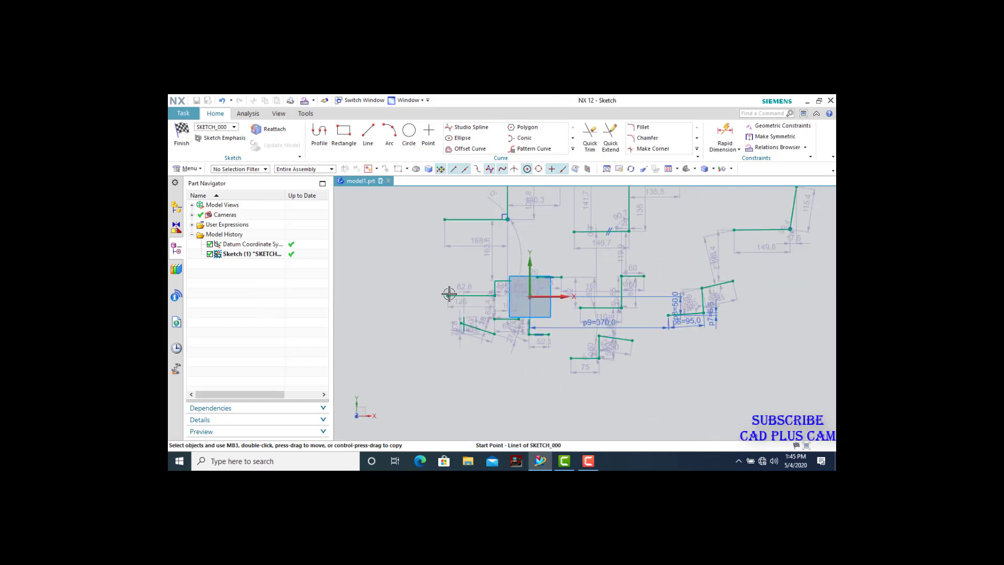
pyautogui.scroll(-1, 454, 310)
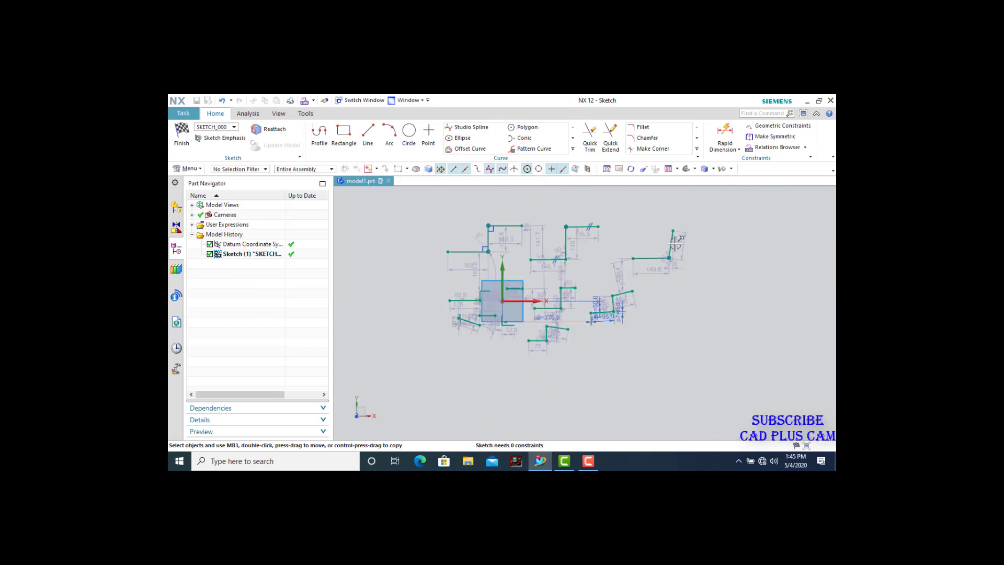
pyautogui.click(805, 149)
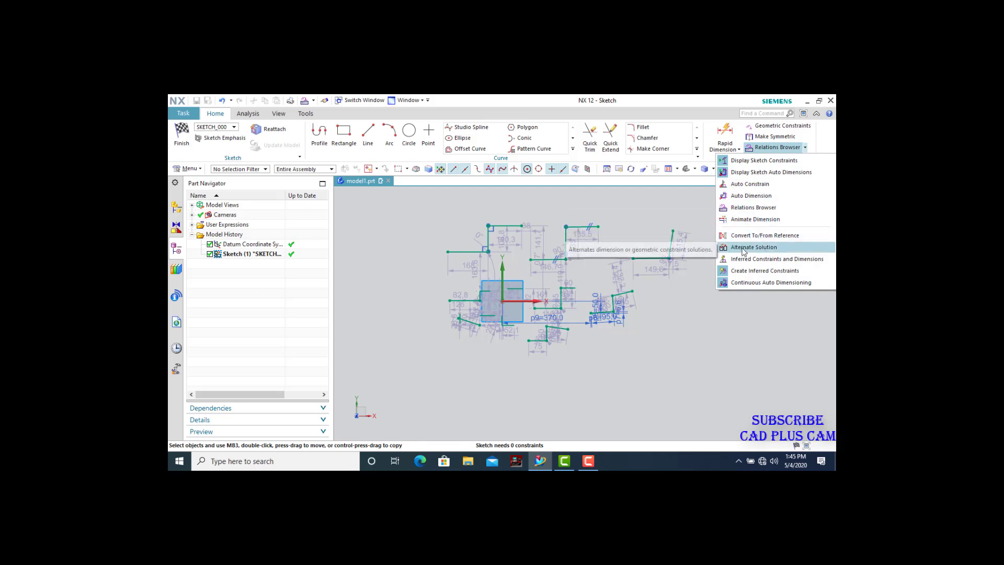
pyautogui.click(607, 366)
# Step: Select all line profiles and dimensions in the sketch and delete them
pyautogui.scroll(-1, 578, 383)
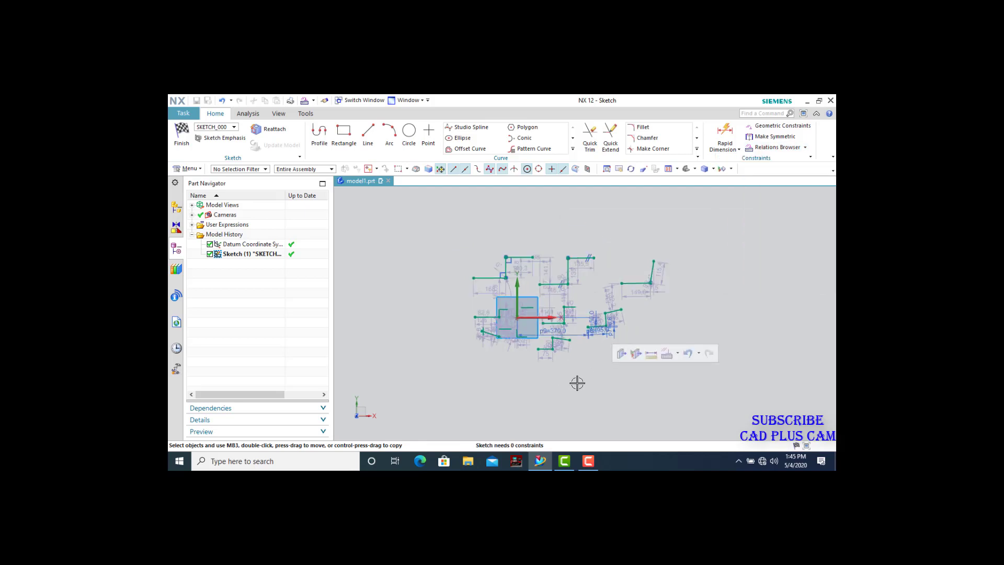
pyautogui.scroll(1, 481, 298)
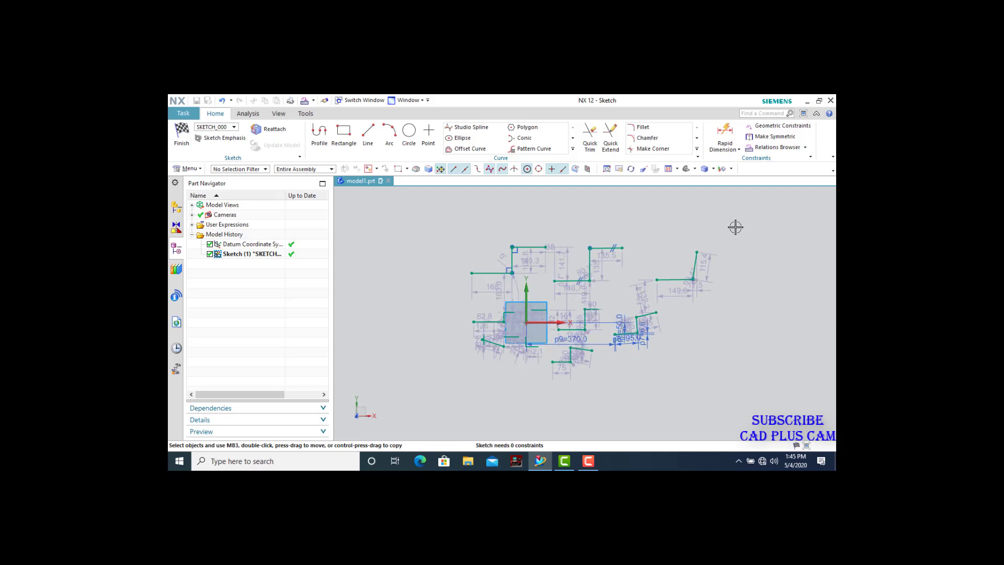
pyautogui.moveTo(735, 227)
pyautogui.mouseDown()
pyautogui.moveTo(557, 372)
pyautogui.moveTo(444, 380)
pyautogui.mouseUp()
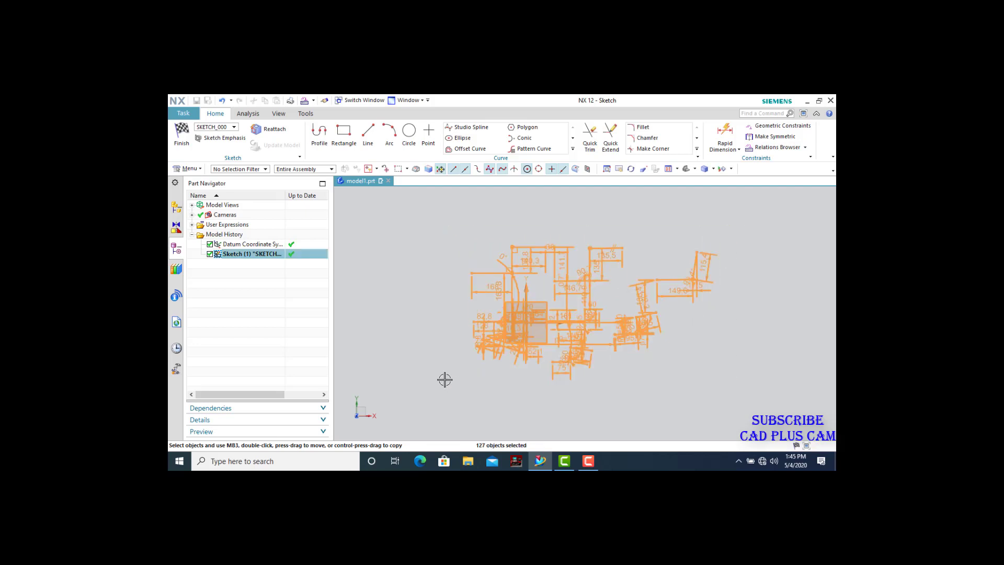
pyautogui.press('Delete')
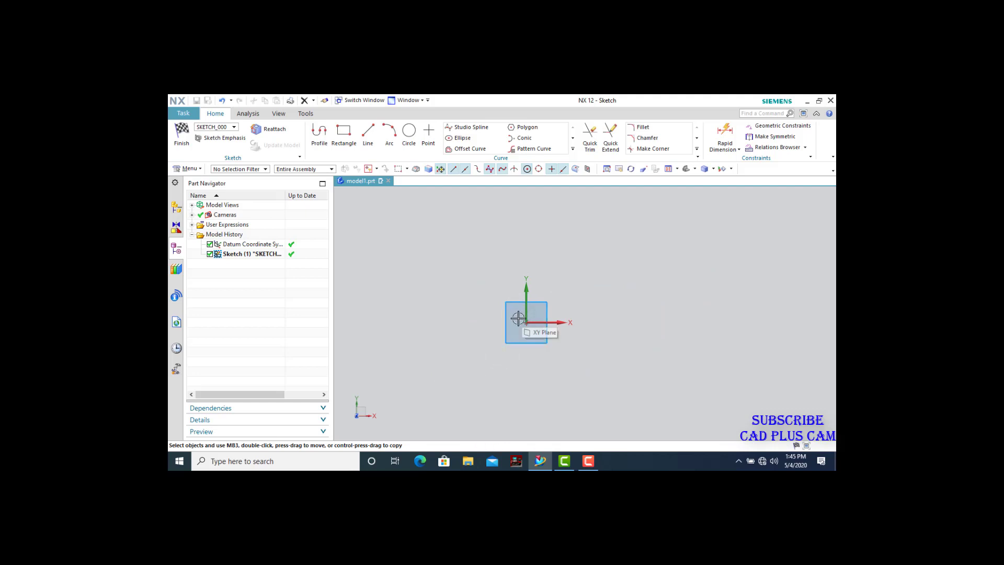
# Step: Sketch a rectangle about 390 mm wide and 340 mm high, starting at the sketch origin
pyautogui.click(343, 138)
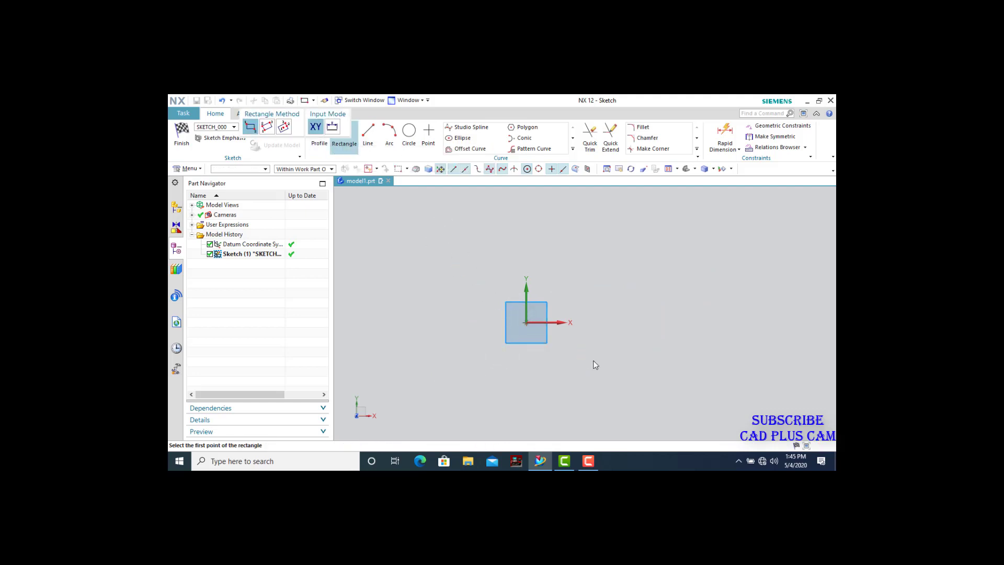
pyautogui.click(526, 323)
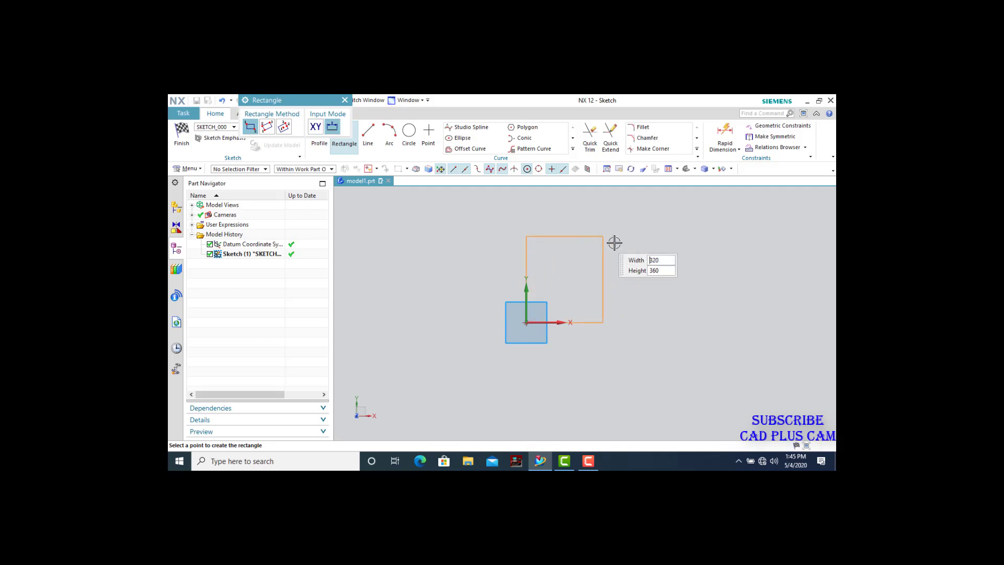
pyautogui.click(619, 240)
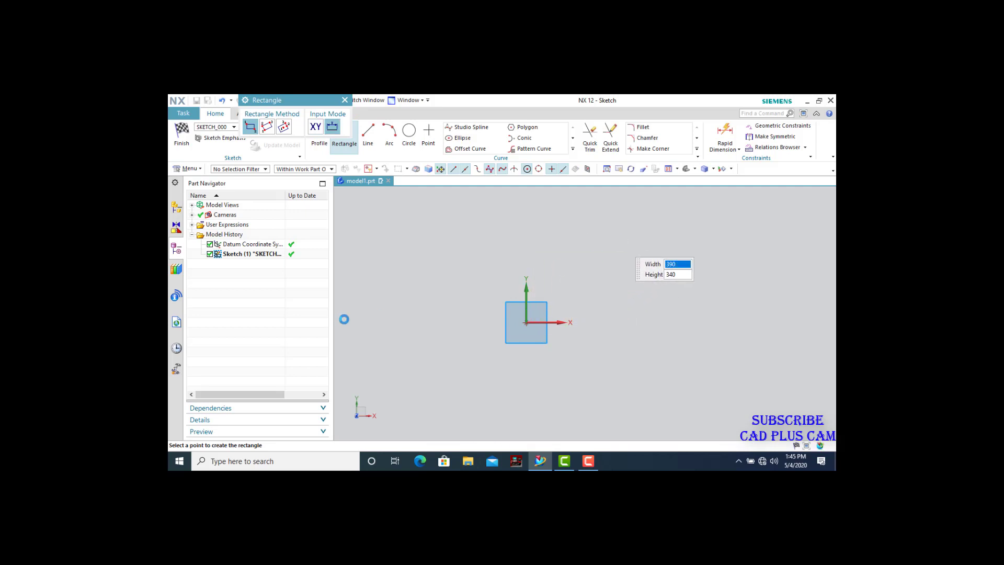
pyautogui.click(344, 100)
# Step: Sketch a circle about 181.1 mm in diameter, centred on the rectangle corner diagonally opposite the origin
pyautogui.click(411, 135)
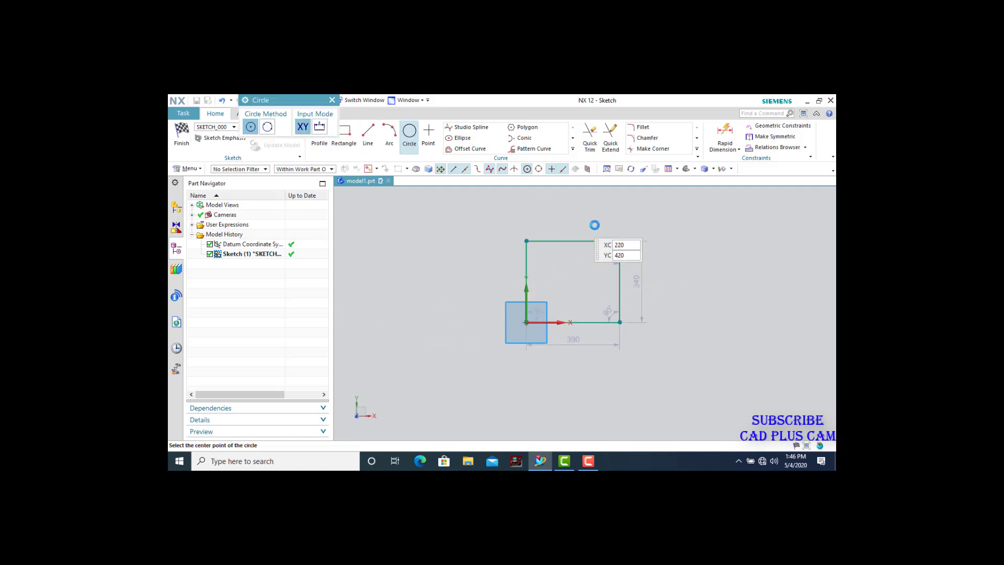
pyautogui.click(620, 240)
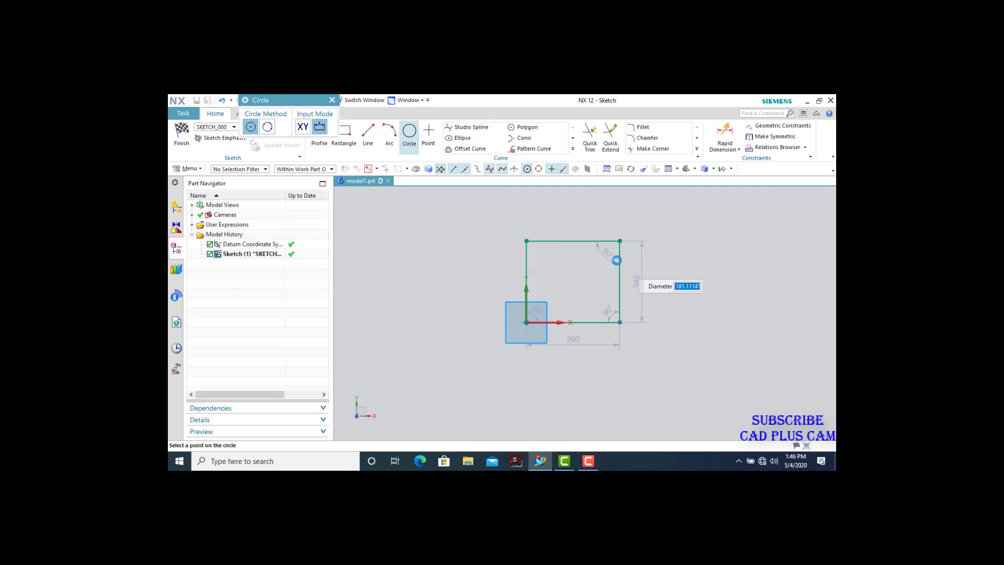
pyautogui.click(622, 261)
pyautogui.click(331, 100)
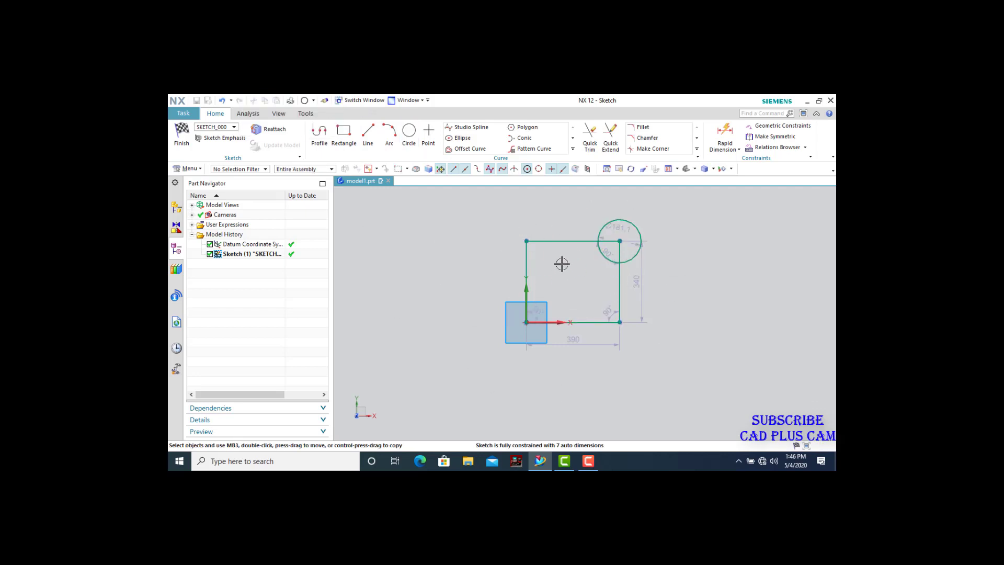
# Step: Apply Alternate Solution to the rectangle's horizontal dimension to flip the geometry across the Y axis, and flip it back
pyautogui.click(805, 148)
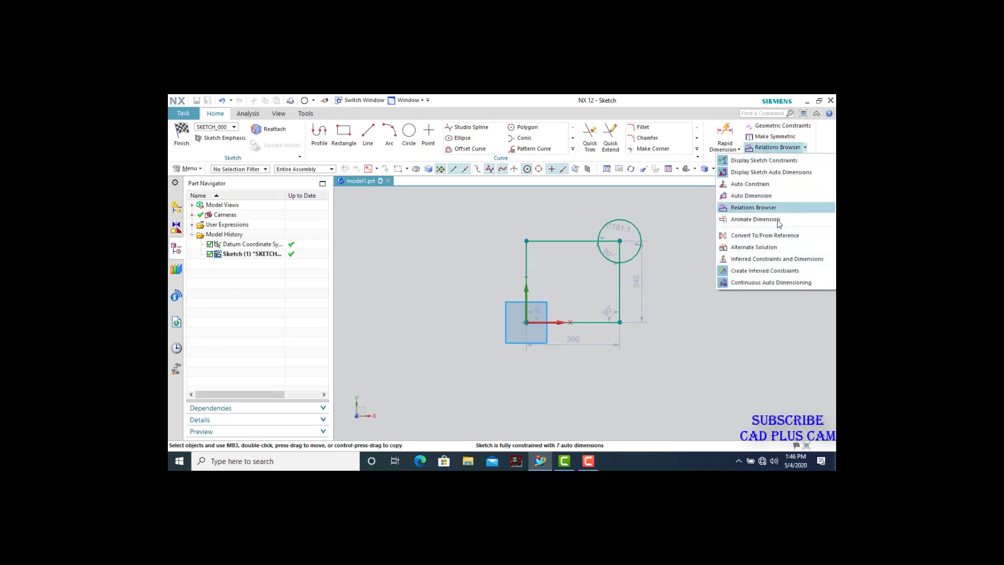
pyautogui.click(754, 247)
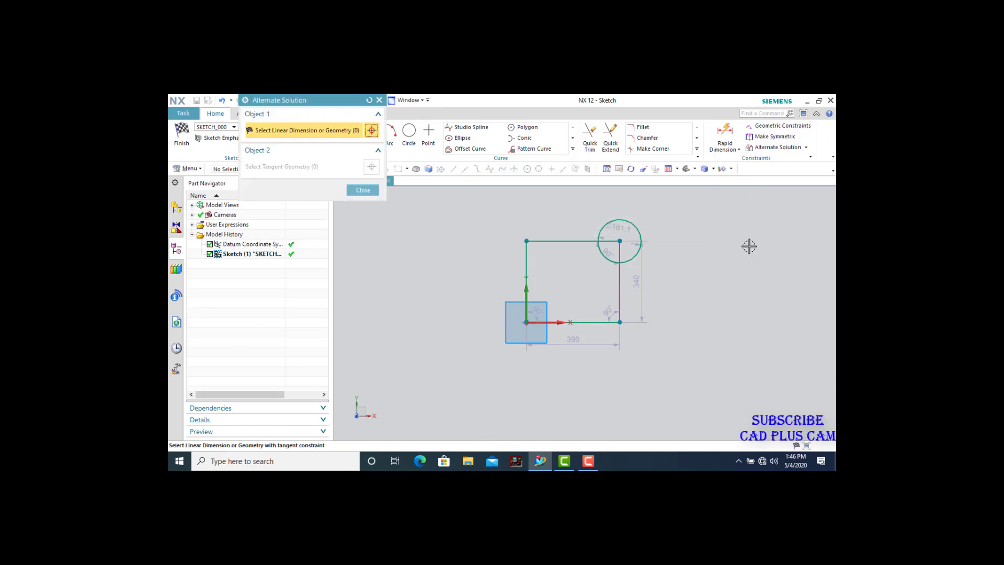
pyautogui.click(591, 347)
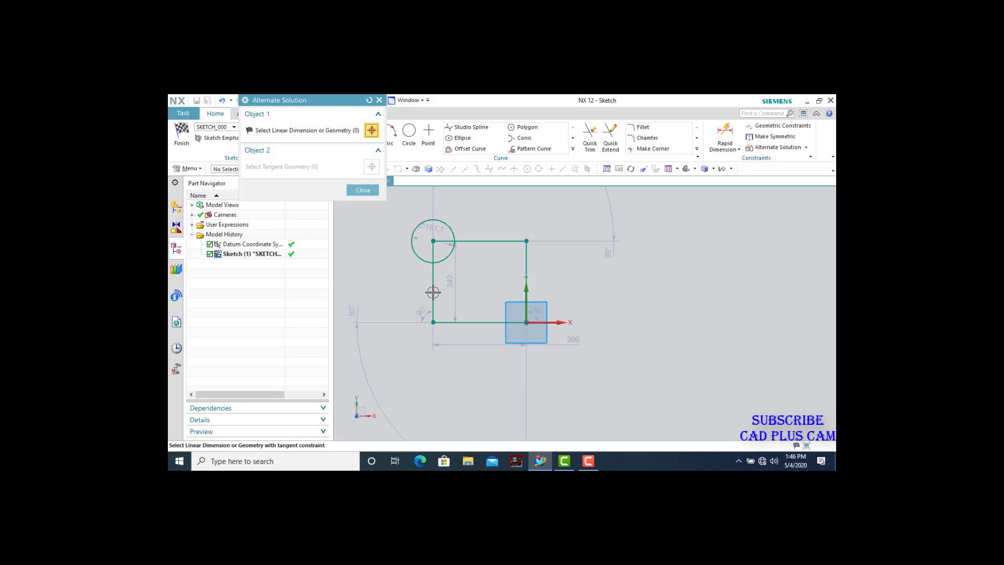
pyautogui.click(456, 345)
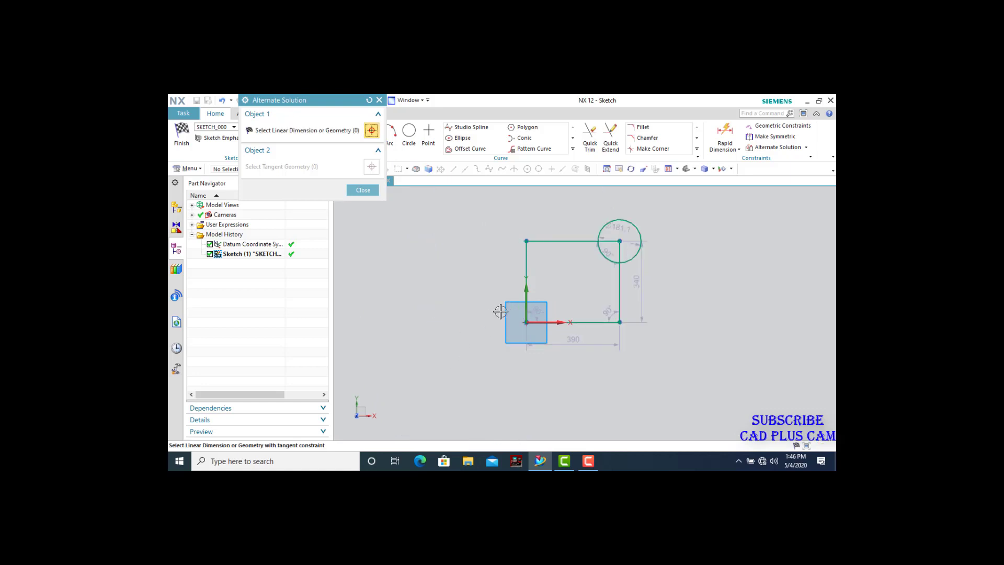
# Step: Flip the geometry across the X axis through the rectangle's vertical dimension, flip it back and close Alternate Solution
pyautogui.click(644, 288)
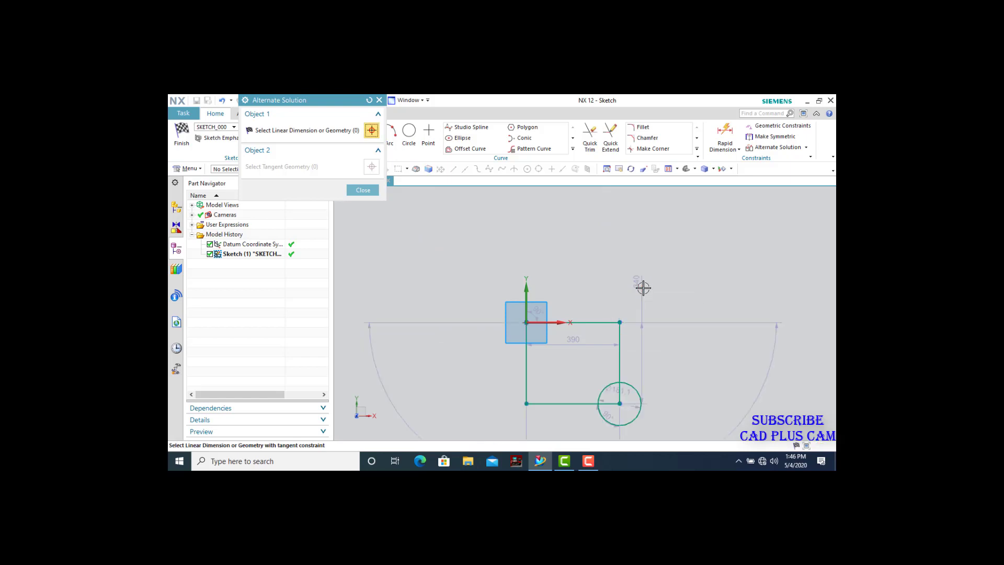
pyautogui.click(645, 359)
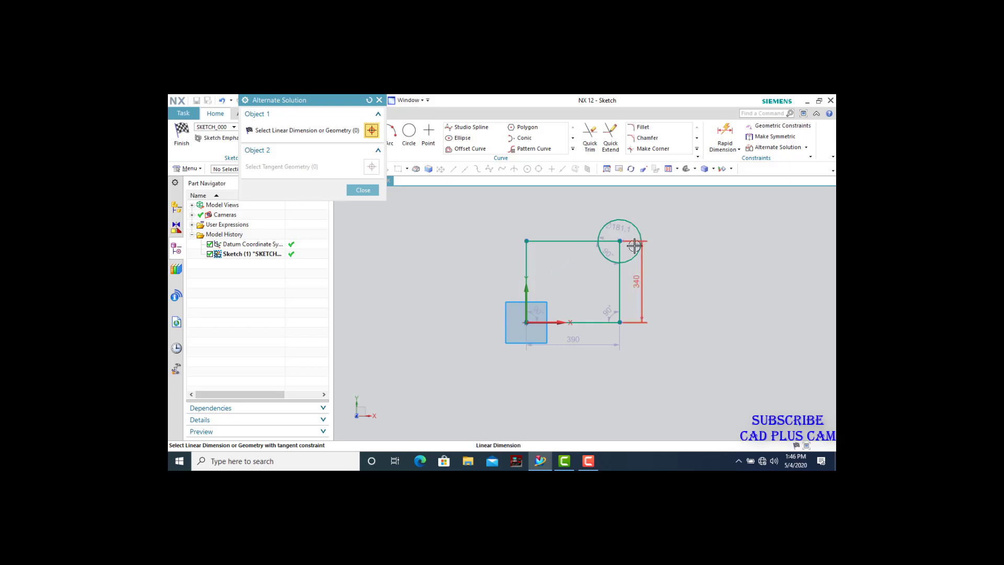
pyautogui.scroll(1, 616, 323)
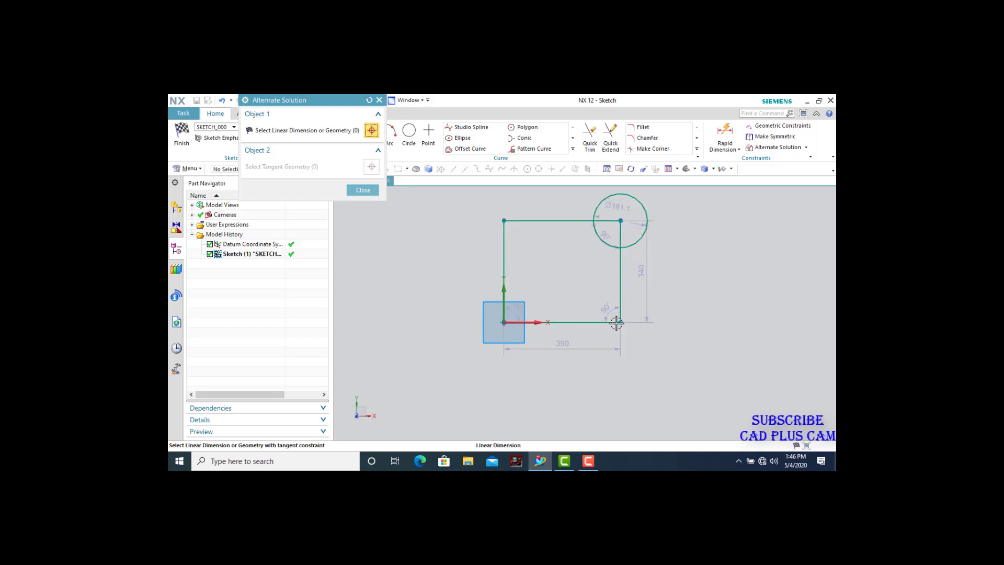
pyautogui.scroll(-1, 617, 323)
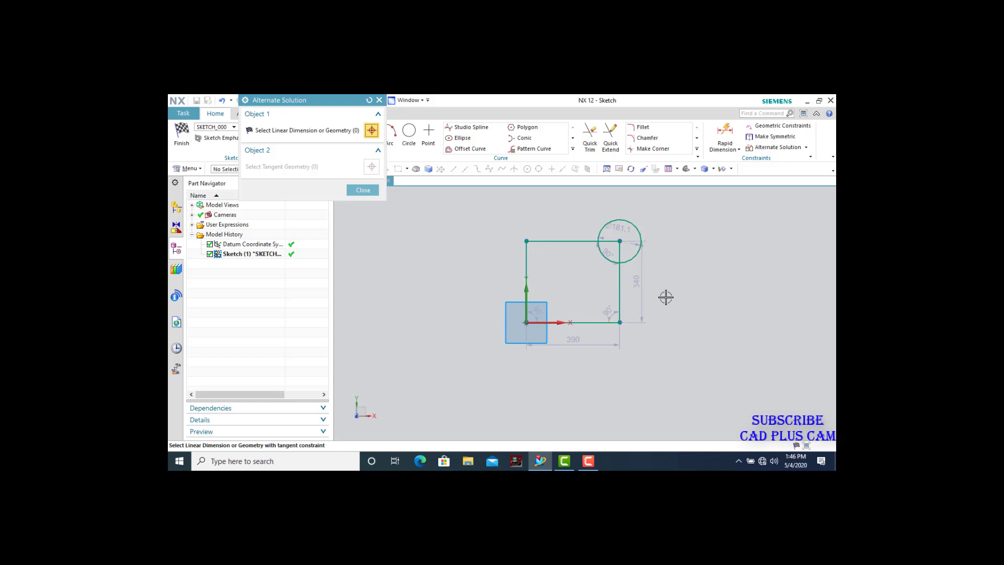
pyautogui.click(363, 191)
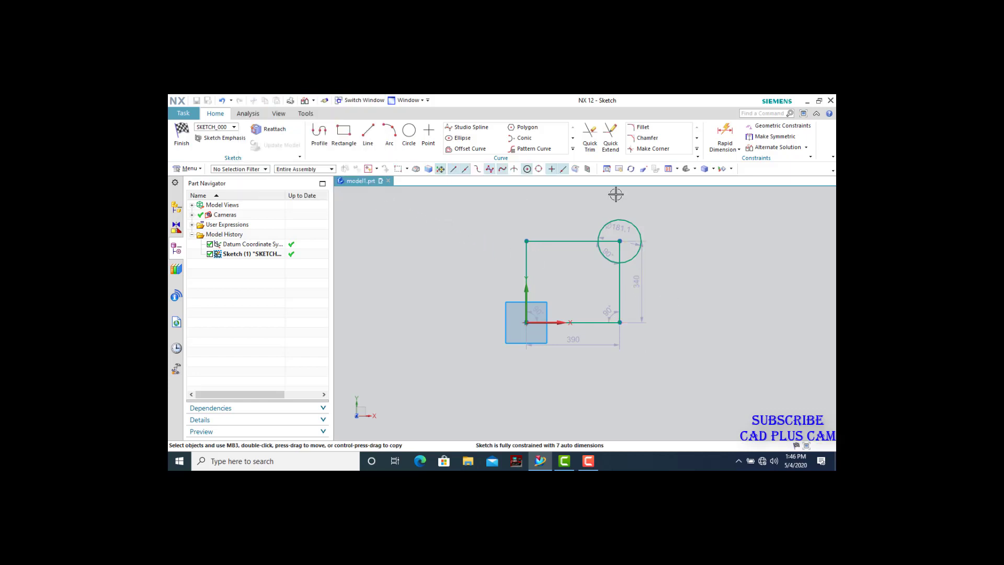
# Step: Delete the rectangle and circle together with all their dimensions from the sketch
pyautogui.click(806, 147)
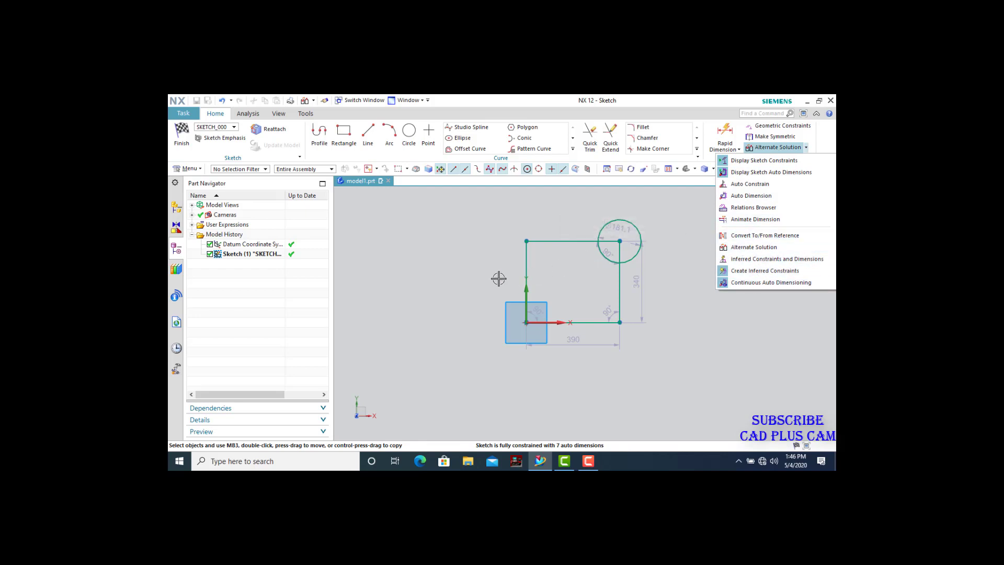
pyautogui.click(481, 278)
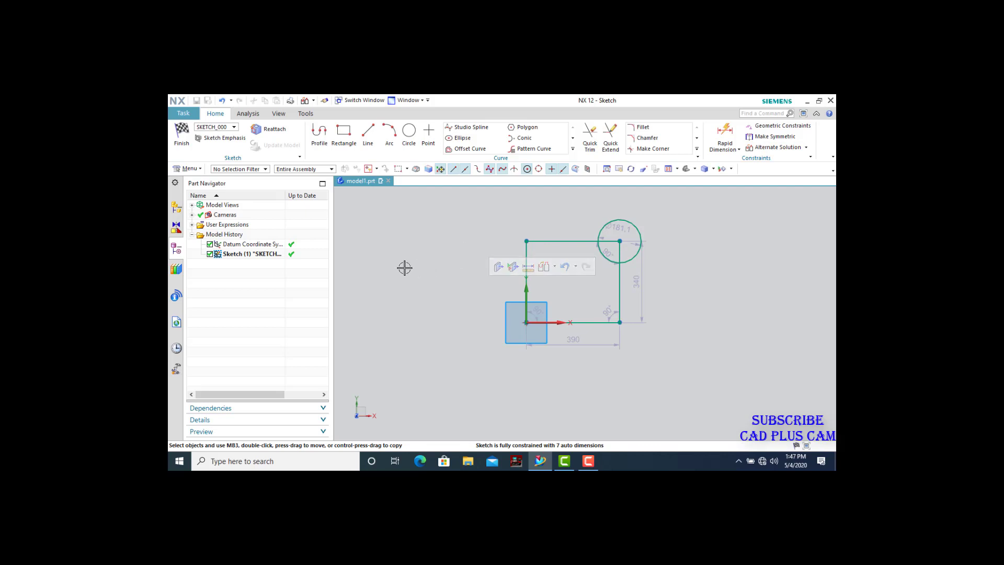
pyautogui.scroll(-1, 398, 288)
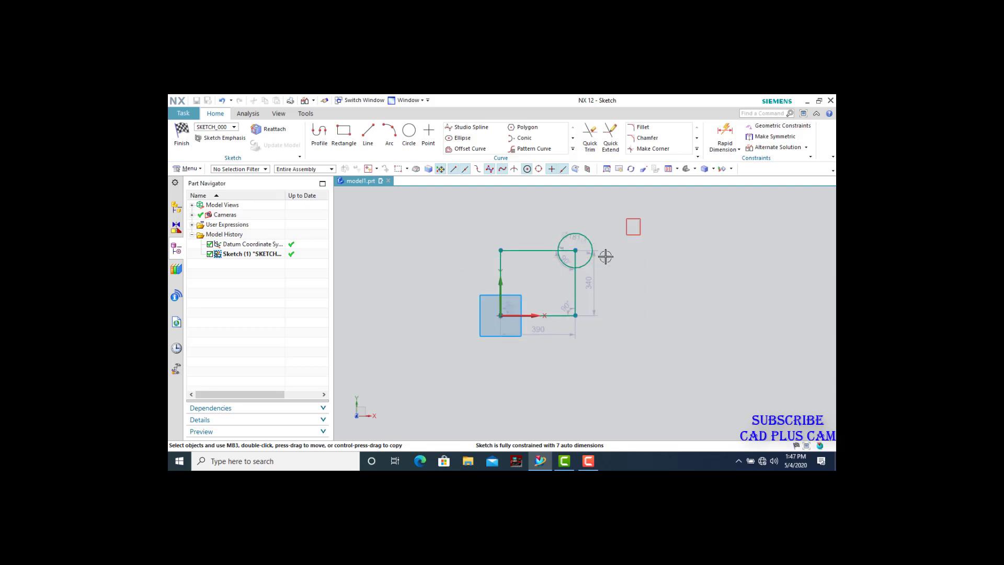
pyautogui.moveTo(627, 215)
pyautogui.mouseDown()
pyautogui.moveTo(605, 262)
pyautogui.moveTo(450, 359)
pyautogui.mouseUp()
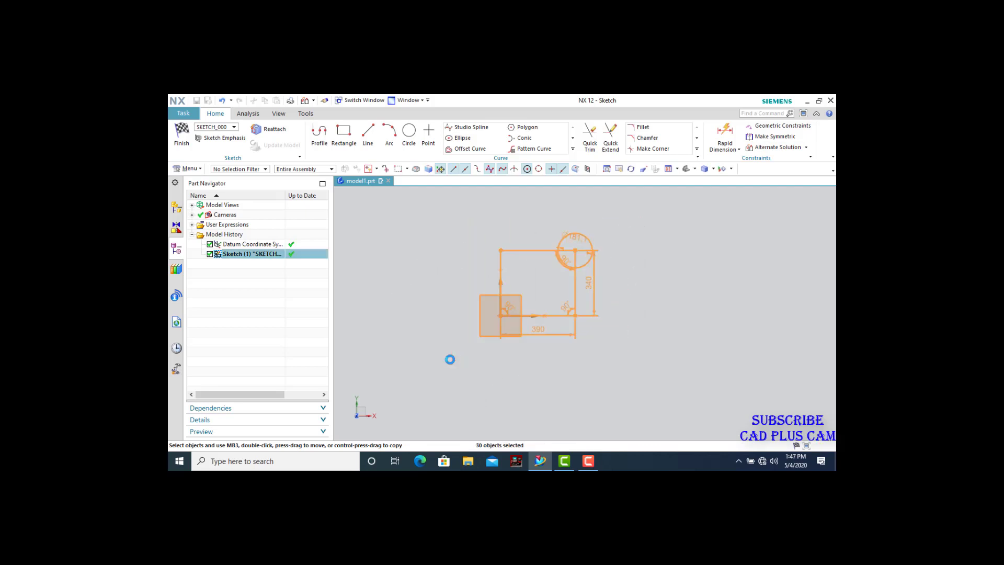
pyautogui.press('Delete')
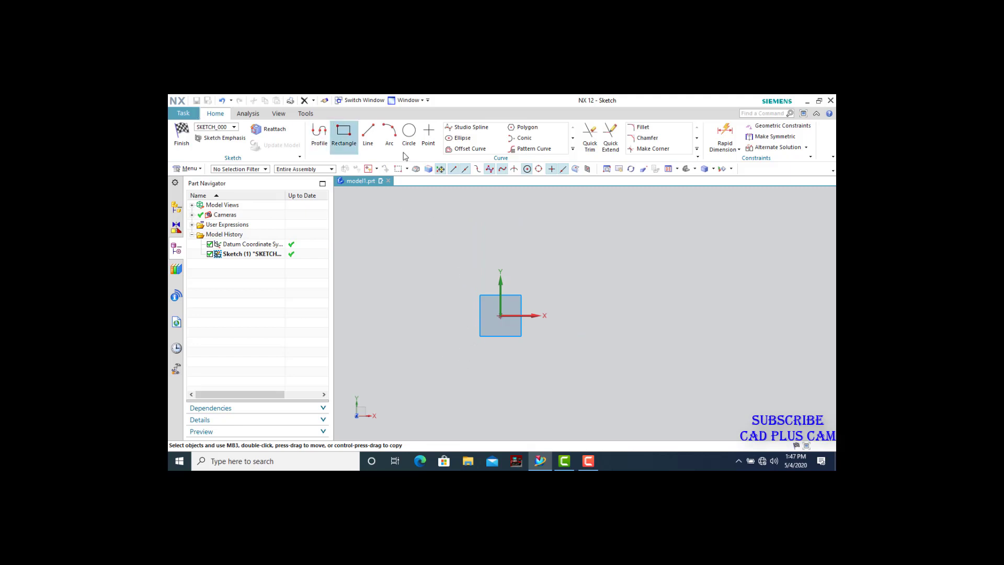
# Step: Sketch a connected two-line profile from the origin: a horizontal line about 500 mm long, and a line about 470 mm long rising at 52°
pyautogui.click(320, 137)
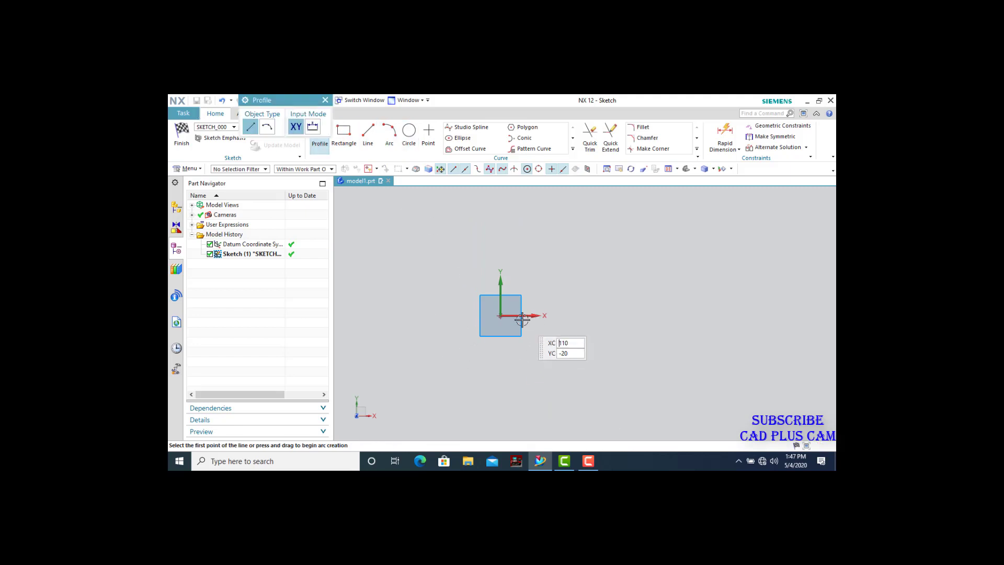
pyautogui.click(499, 315)
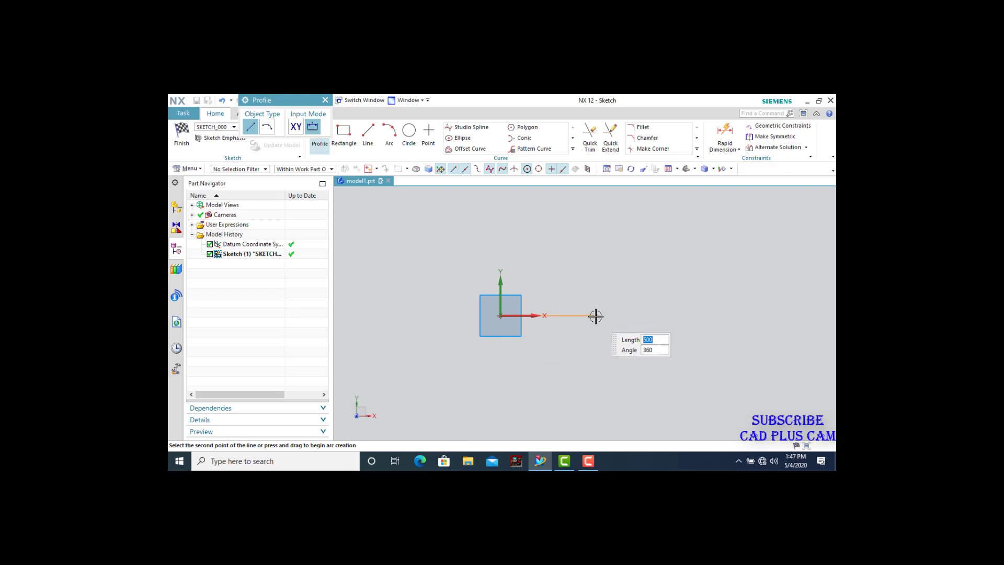
pyautogui.click(596, 316)
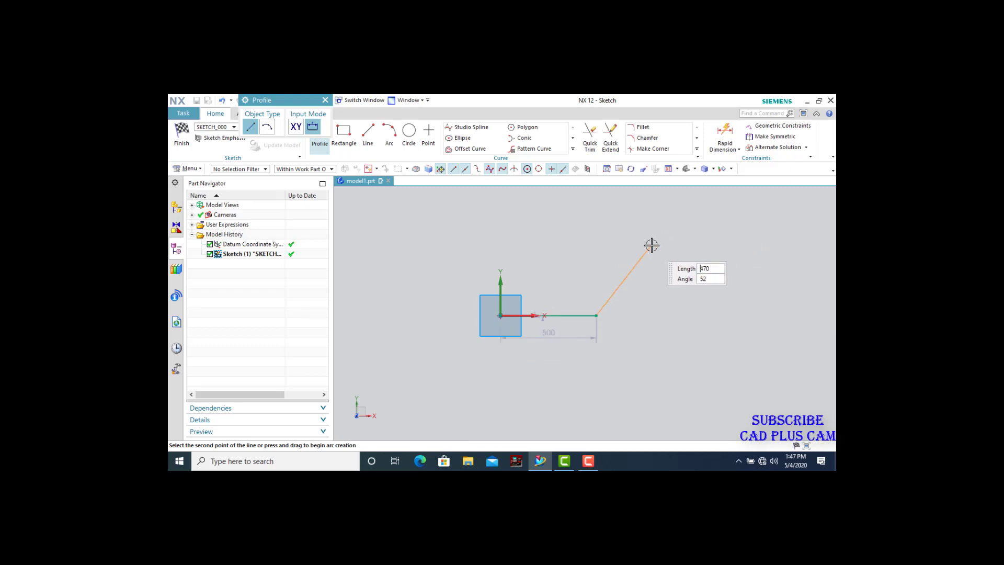
pyautogui.click(651, 246)
pyautogui.press('Escape')
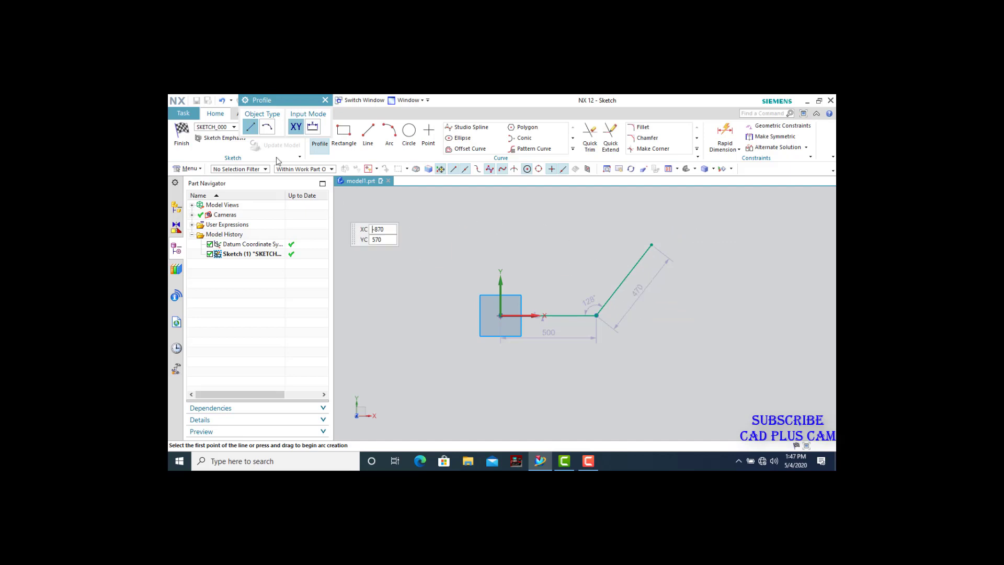
pyautogui.click(325, 100)
# Step: Sketch a circle about 199.2 mm in diameter, centred on the free end of the inclined line
pyautogui.click(409, 131)
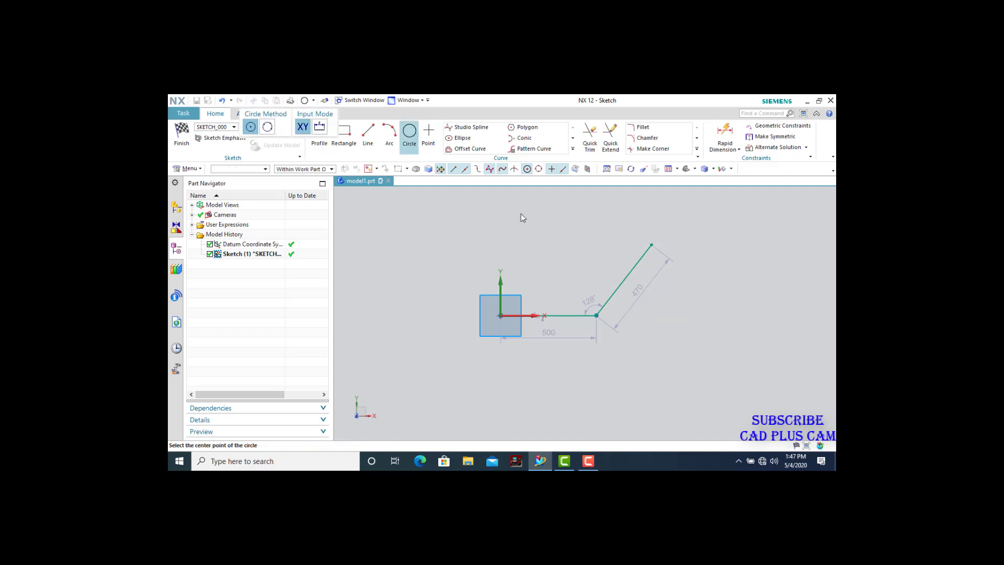
pyautogui.click(653, 244)
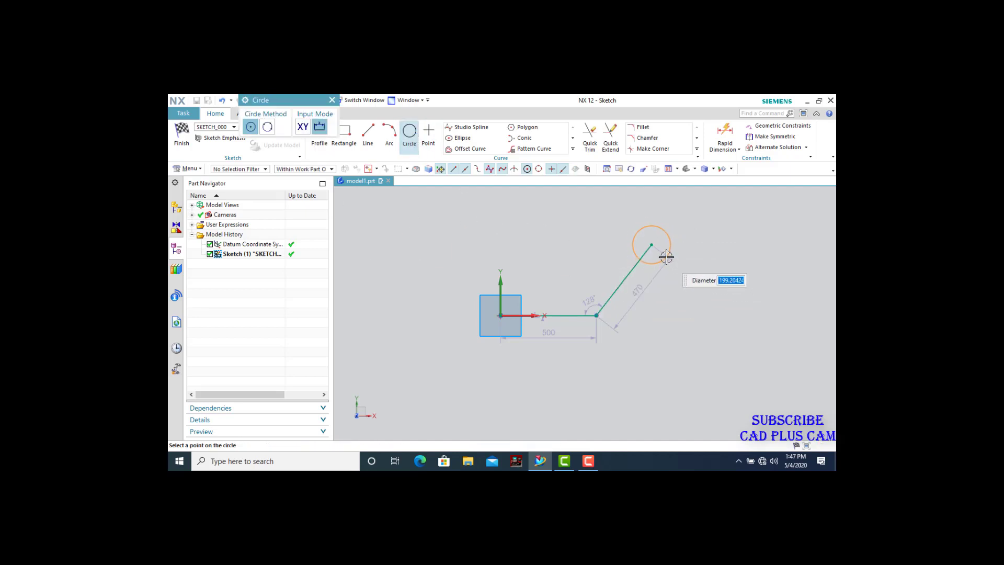
pyautogui.click(666, 258)
pyautogui.press('Escape')
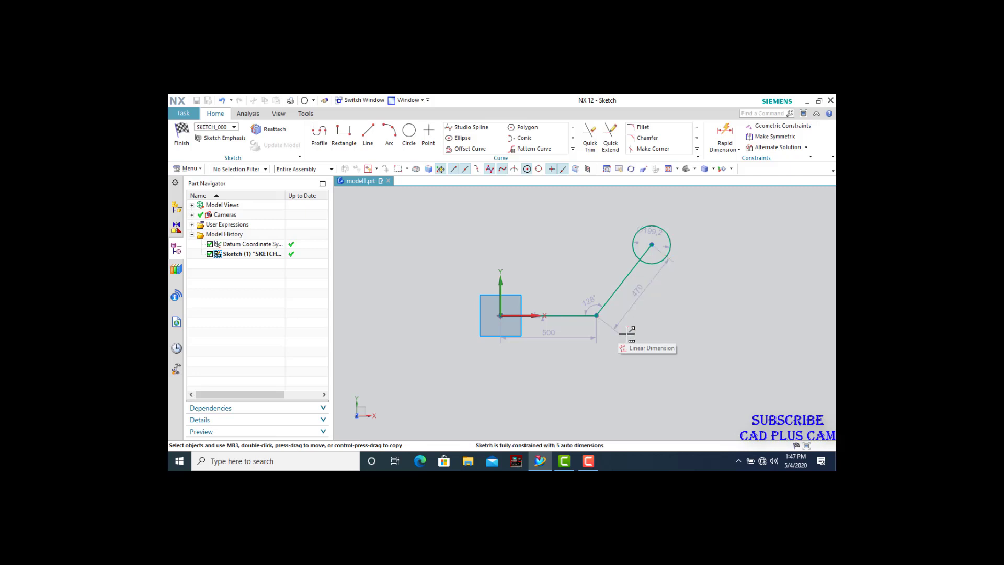
# Step: Convert the automatic length dimensions of the horizontal line and the inclined line into driving dimensions of 500 mm and 470 mm
pyautogui.scroll(-1, 524, 360)
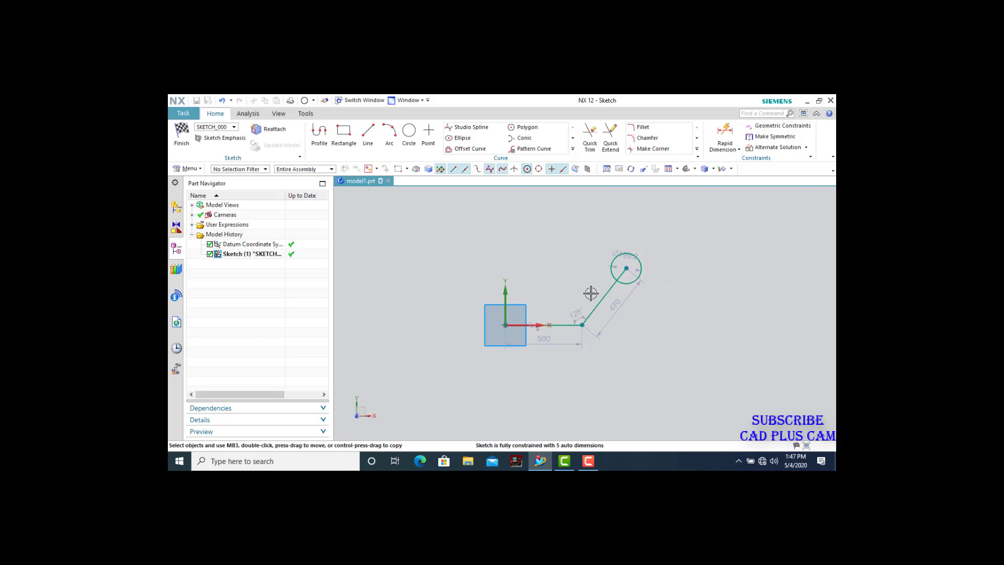
pyautogui.scroll(1, 587, 291)
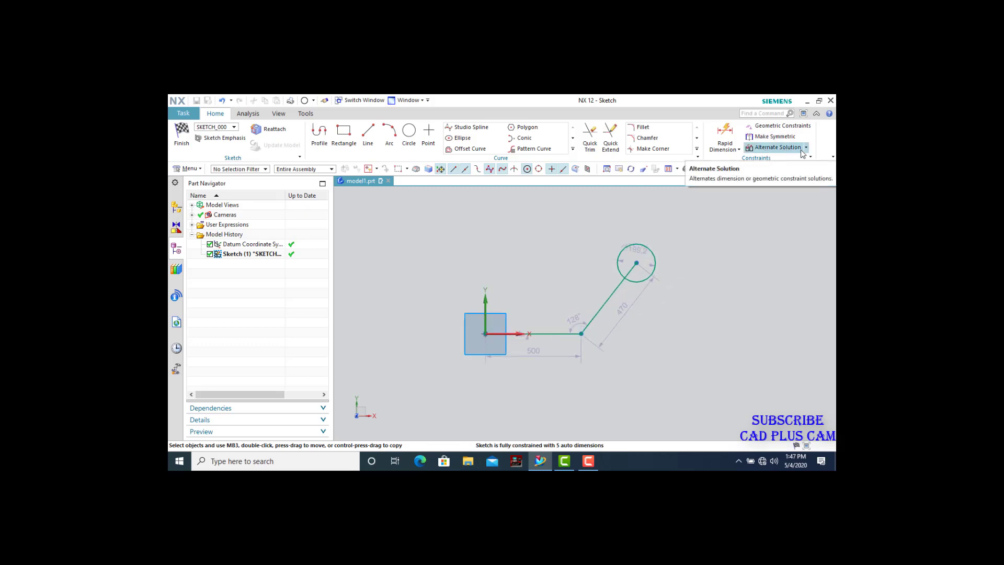
pyautogui.doubleClick(537, 363)
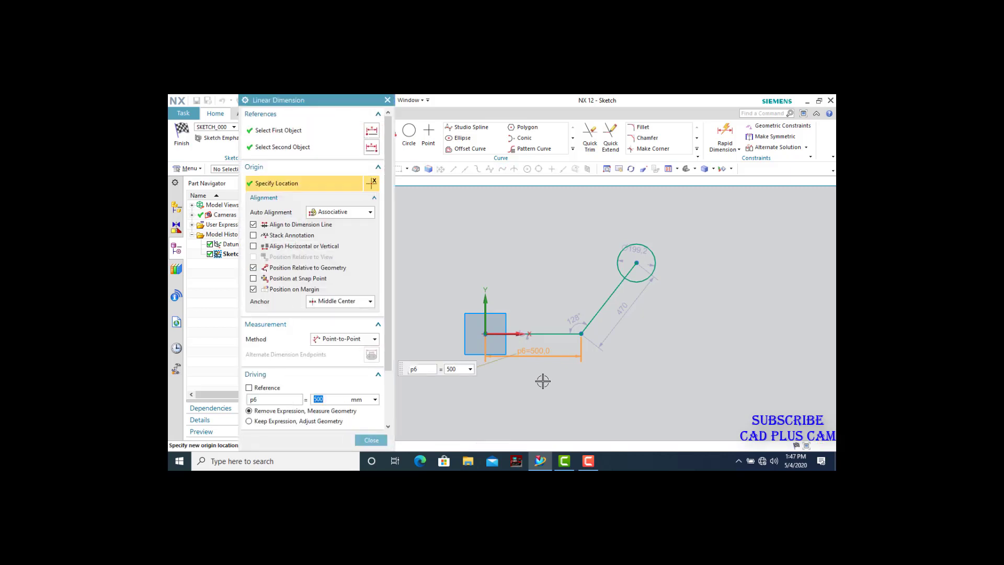
pyautogui.doubleClick(621, 322)
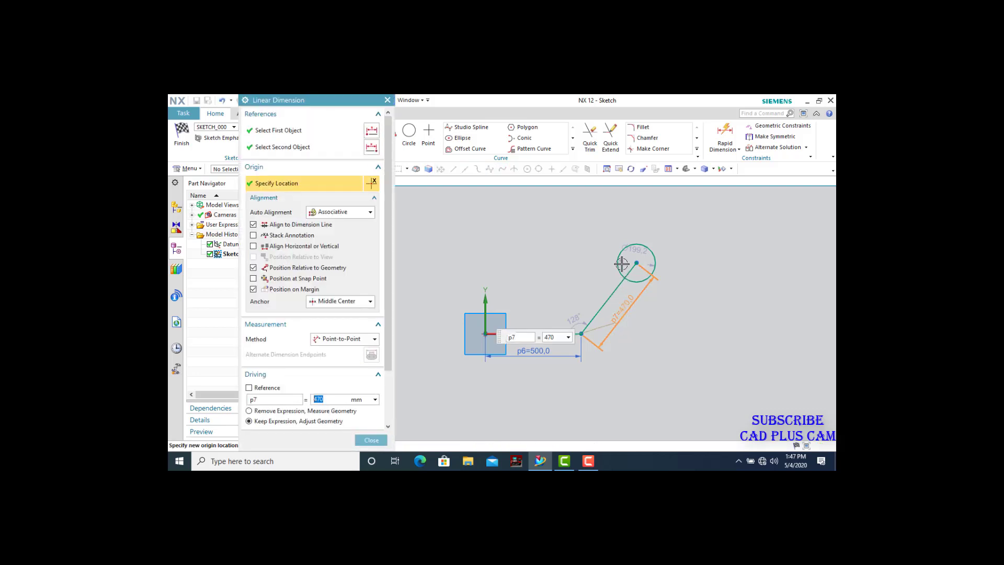
# Step: Set the circle's diameter dimension to 200 mm
pyautogui.scroll(4, 622, 264)
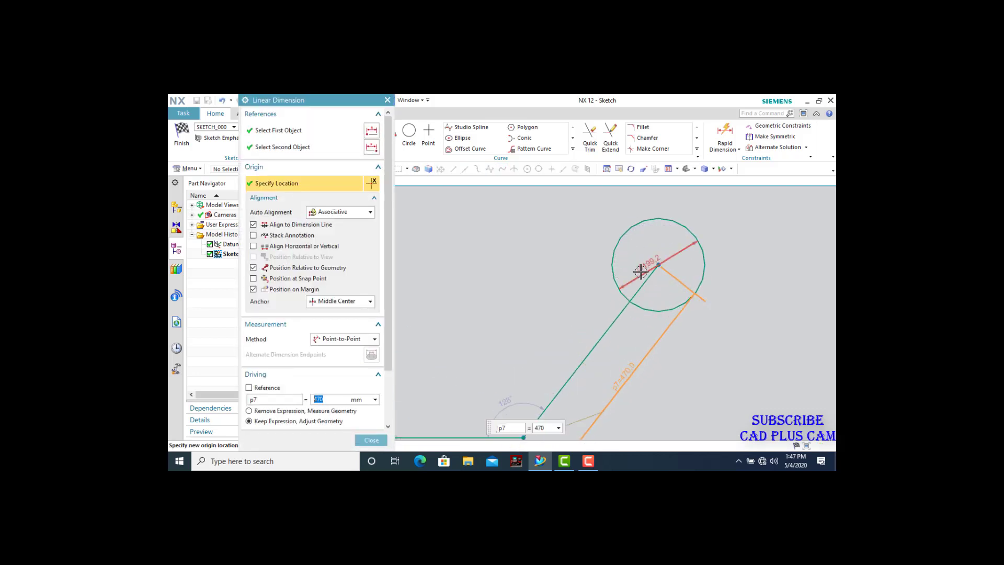
pyautogui.doubleClick(641, 272)
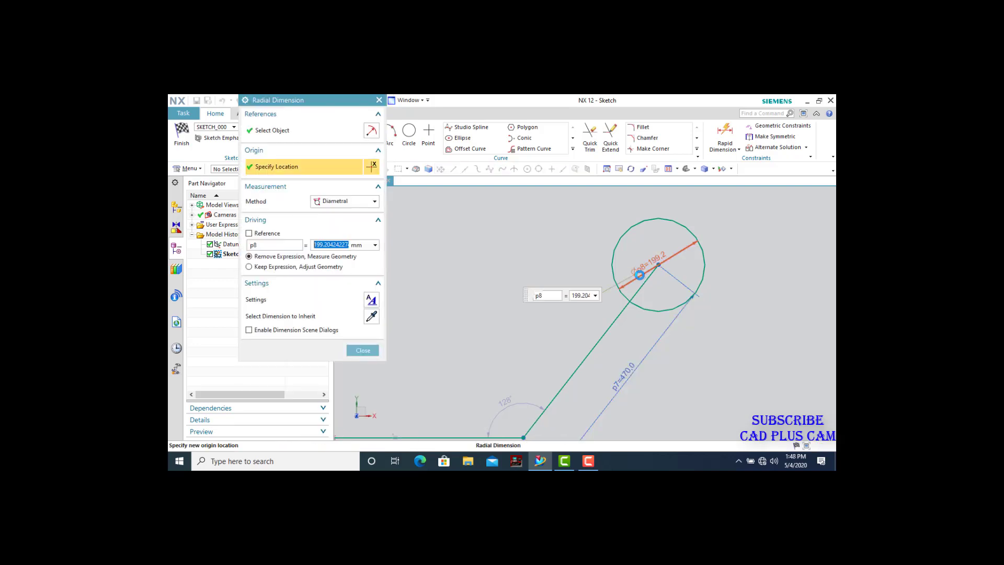
pyautogui.write('200')
pyautogui.press('Return')
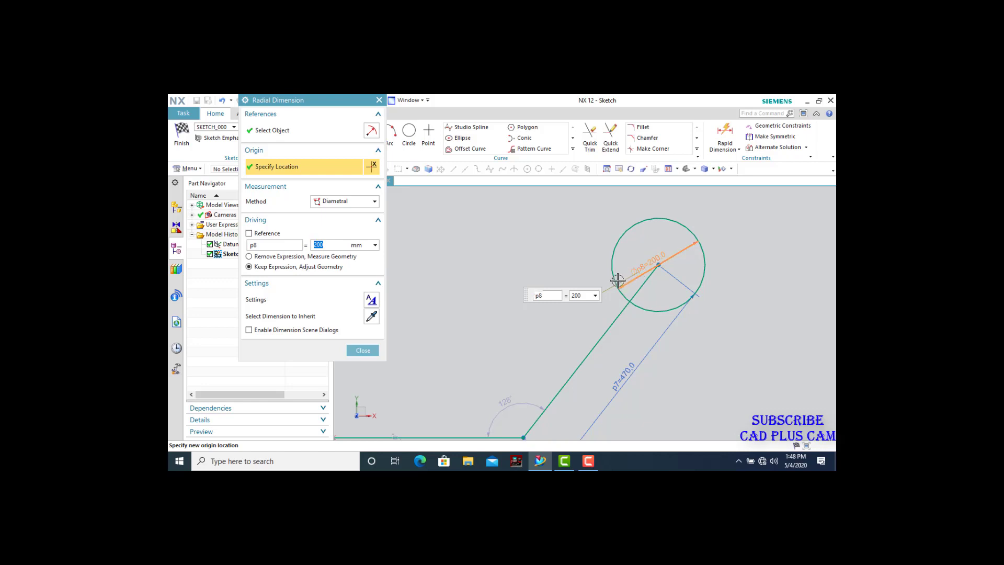
# Step: Convert the automatic angle dimension between the two lines into a driving dimension of 128°
pyautogui.scroll(-4, 619, 277)
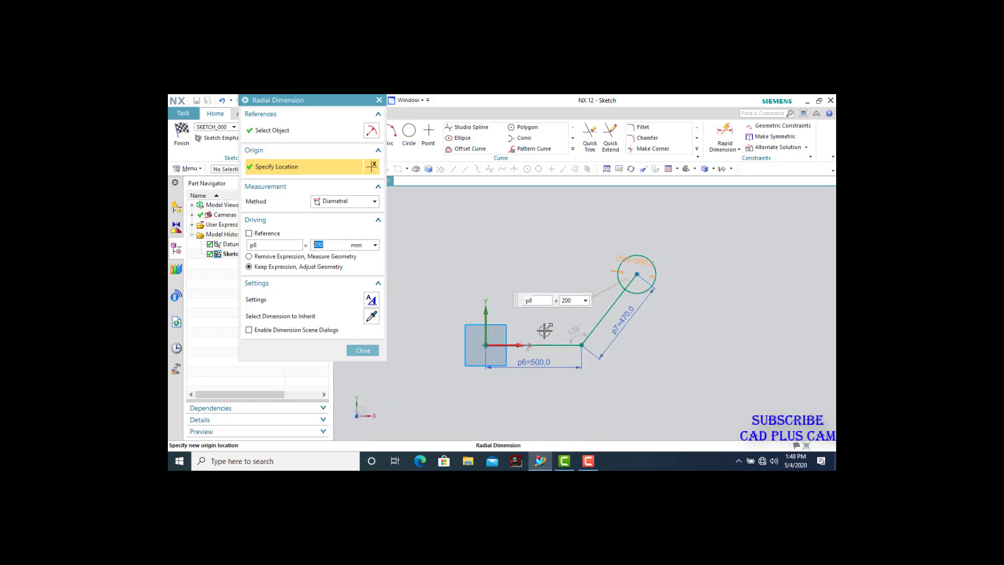
pyautogui.doubleClick(574, 331)
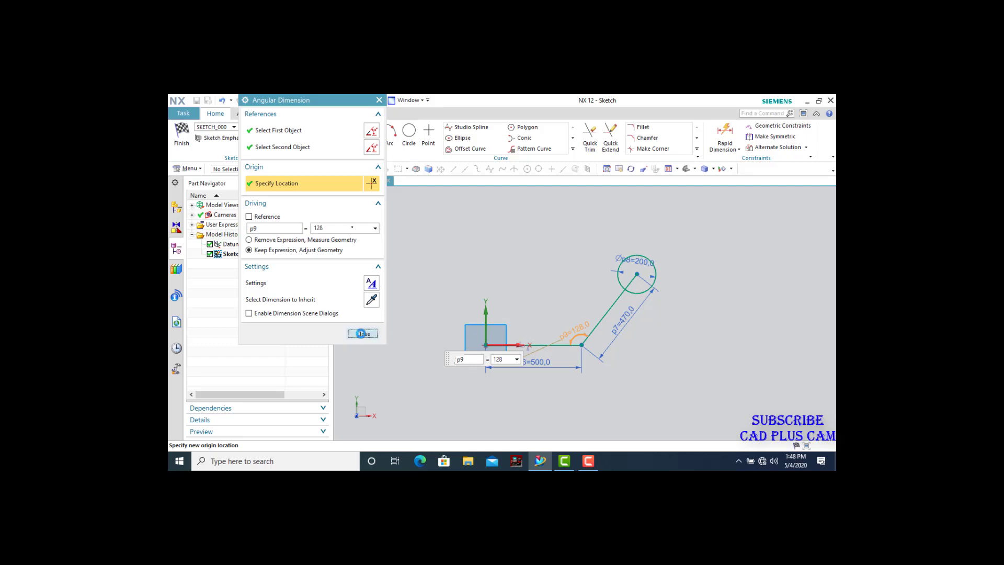
pyautogui.click(362, 336)
pyautogui.scroll(-1, 528, 370)
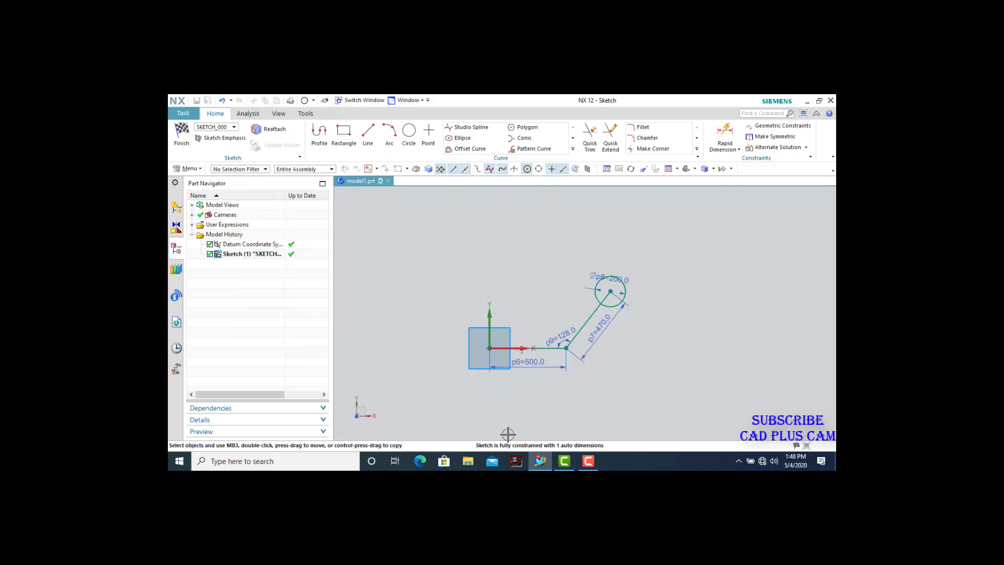
# Step: Apply a Horizontal constraint to the line that starts at the sketch origin
pyautogui.scroll(4, 511, 360)
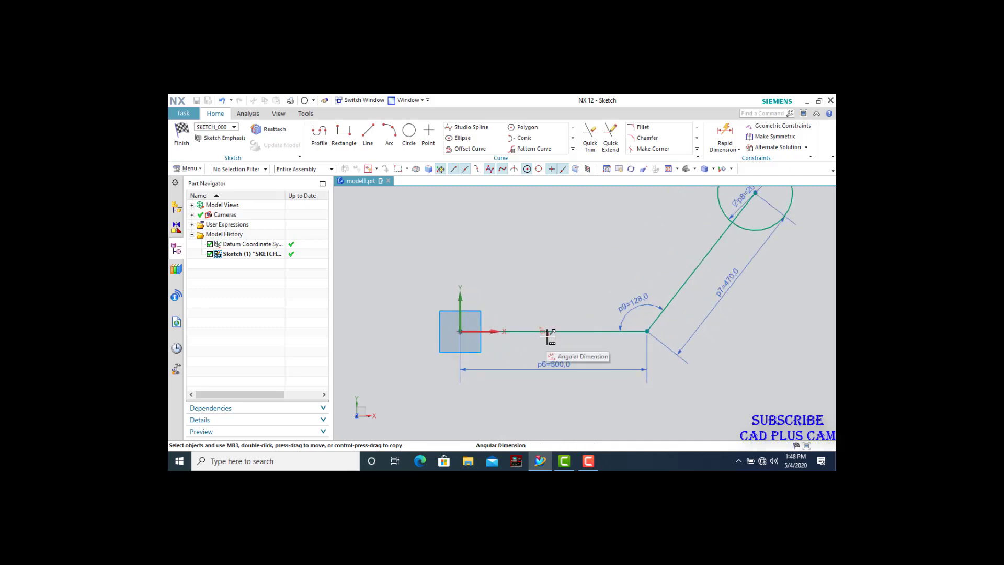
pyautogui.click(548, 333)
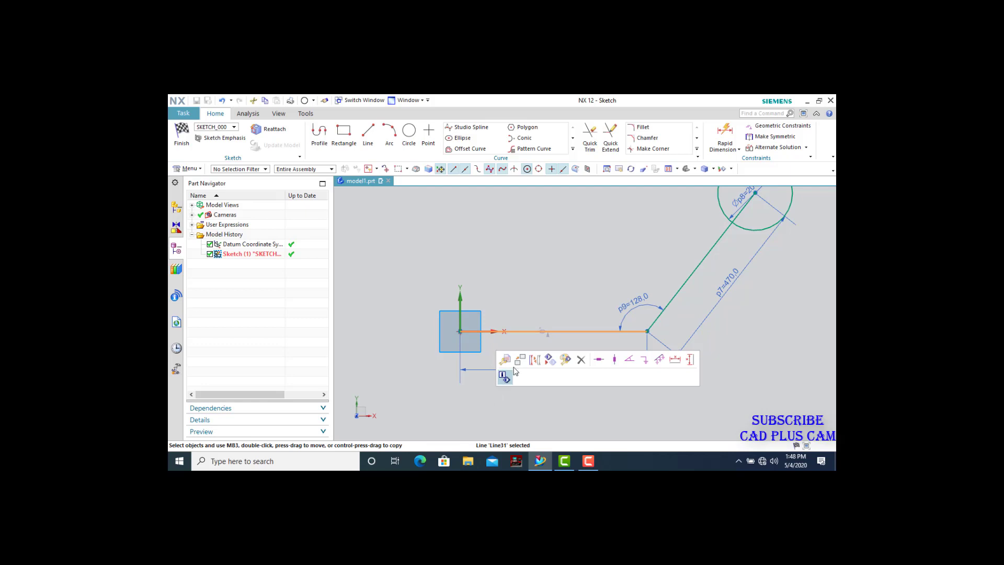
pyautogui.click(556, 298)
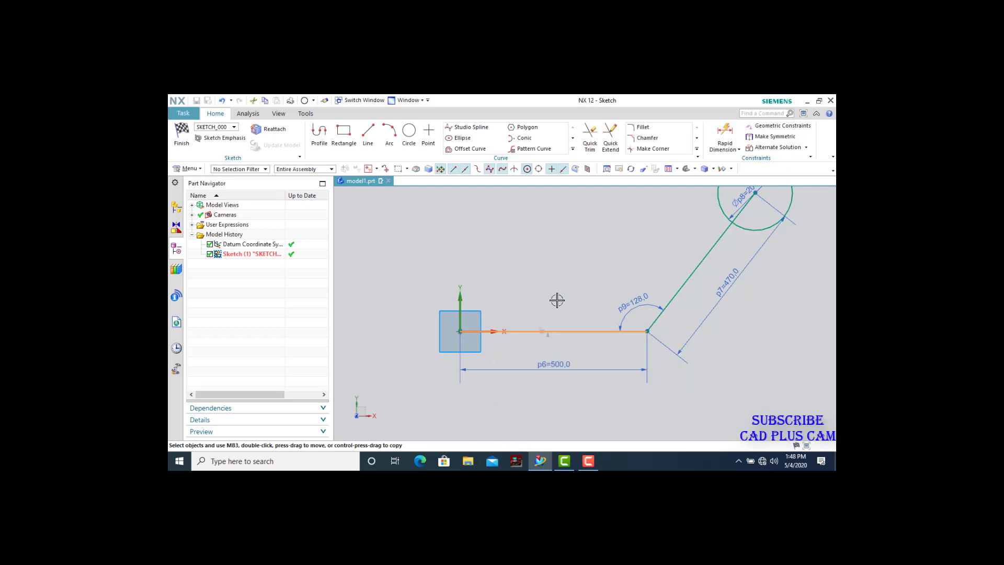
pyautogui.click(548, 332)
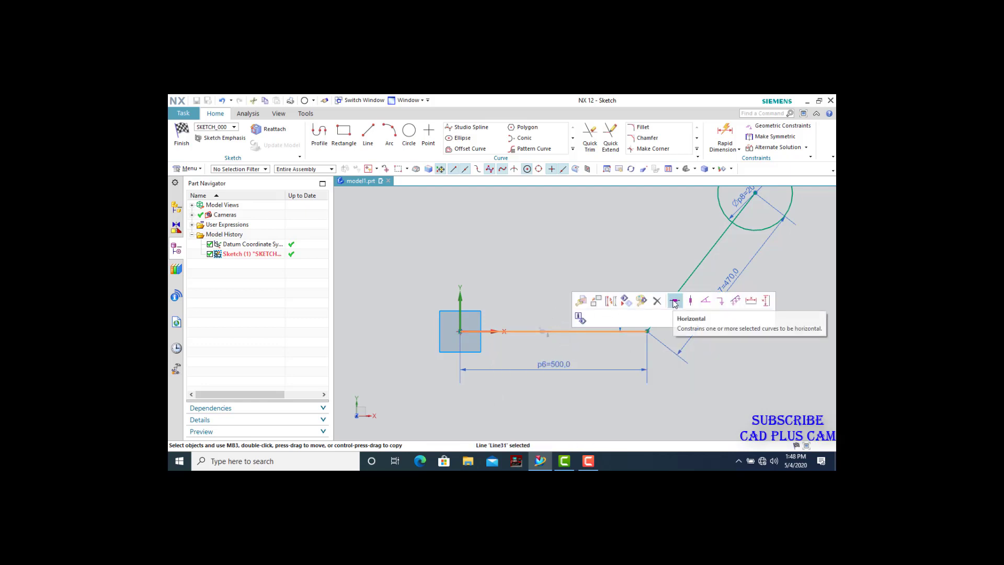
pyautogui.click(419, 384)
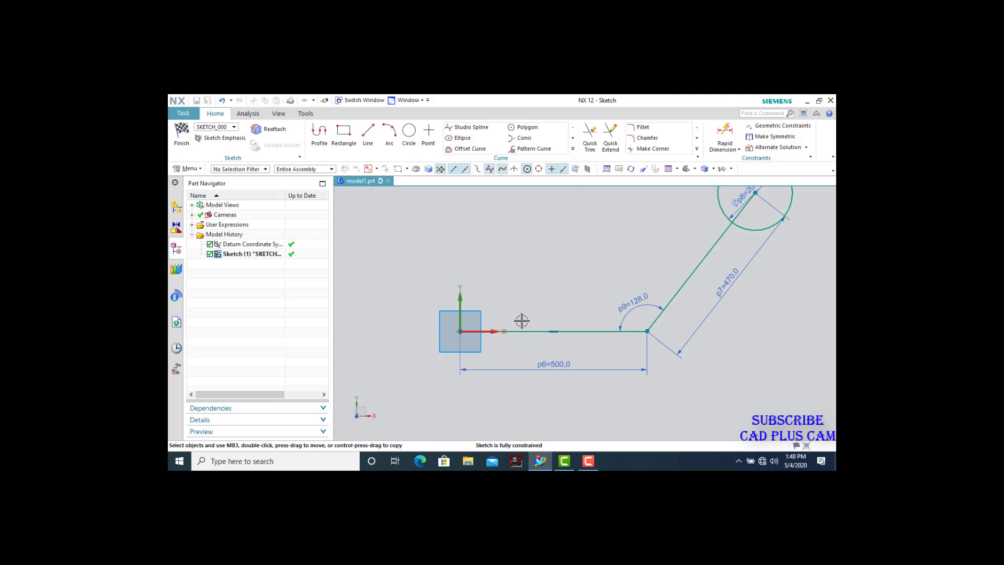
pyautogui.scroll(1, 502, 341)
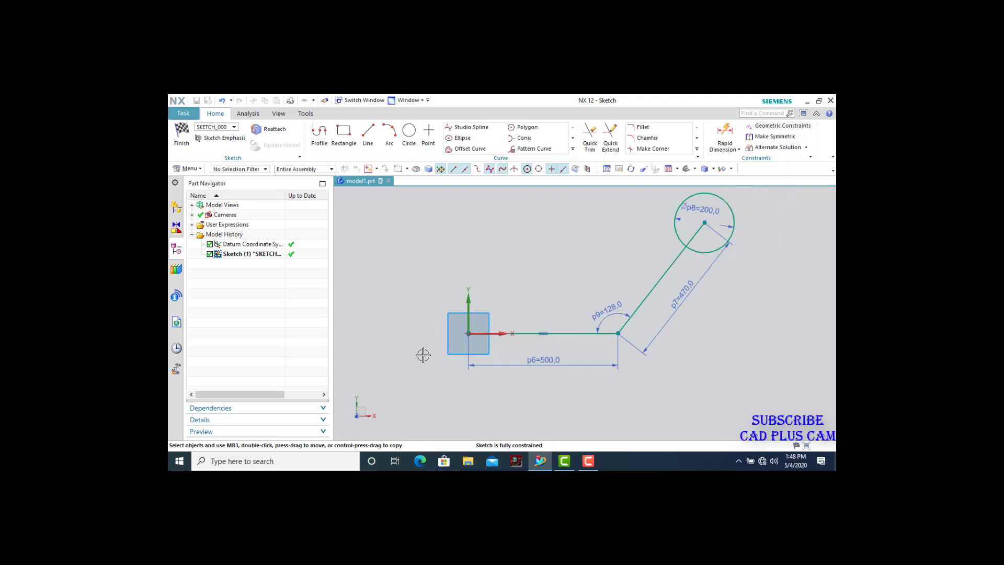
# Step: Animate the inclined line's length dimension between 0 and 400 mm with 10 steps per cycle, and stop the animation
pyautogui.scroll(2, 423, 355)
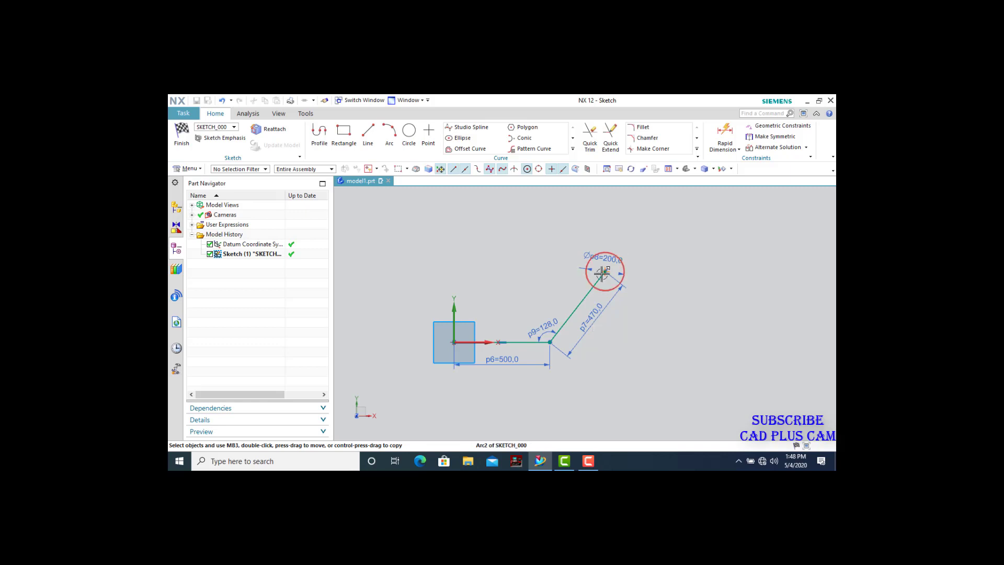
pyautogui.click(807, 148)
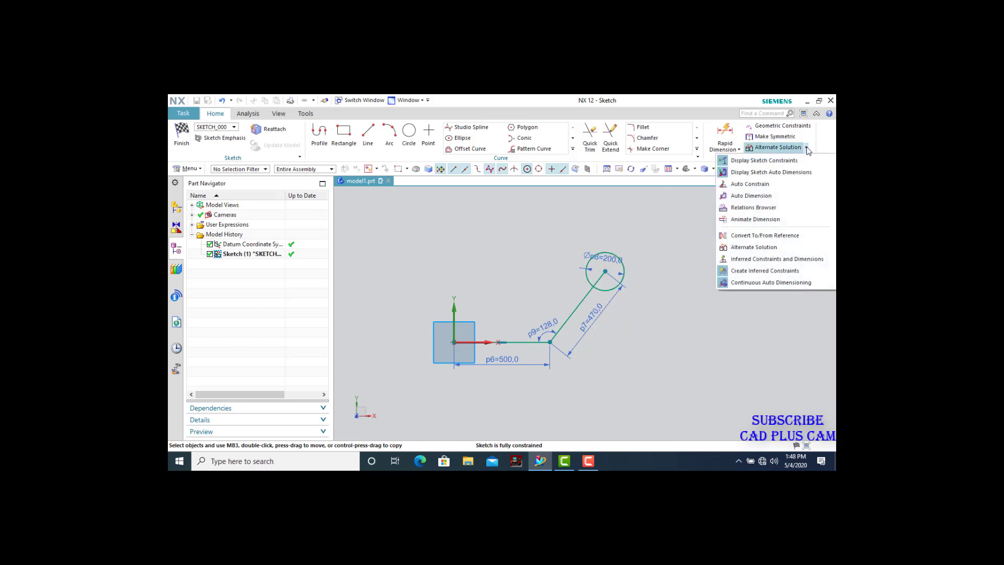
pyautogui.click(747, 220)
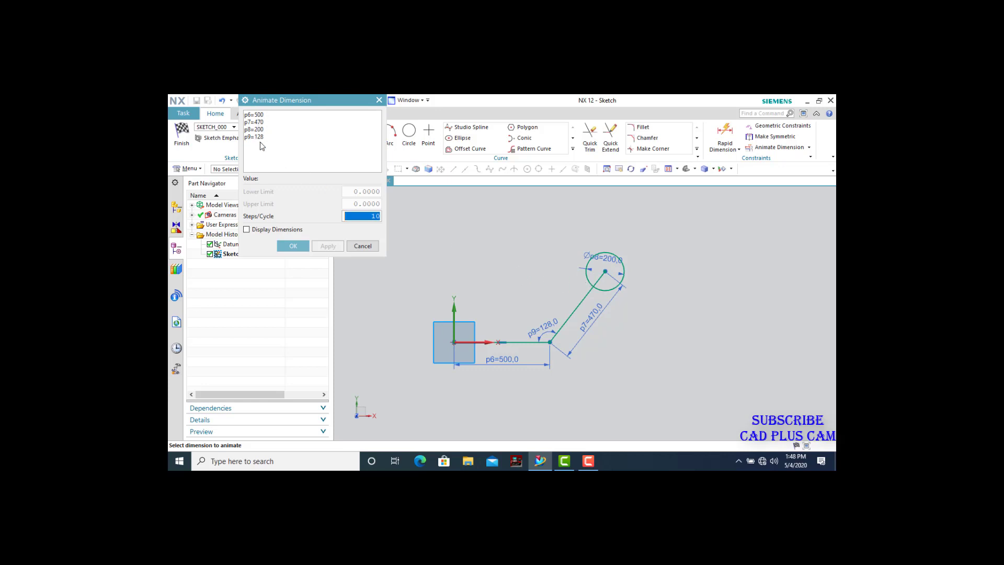
pyautogui.click(257, 123)
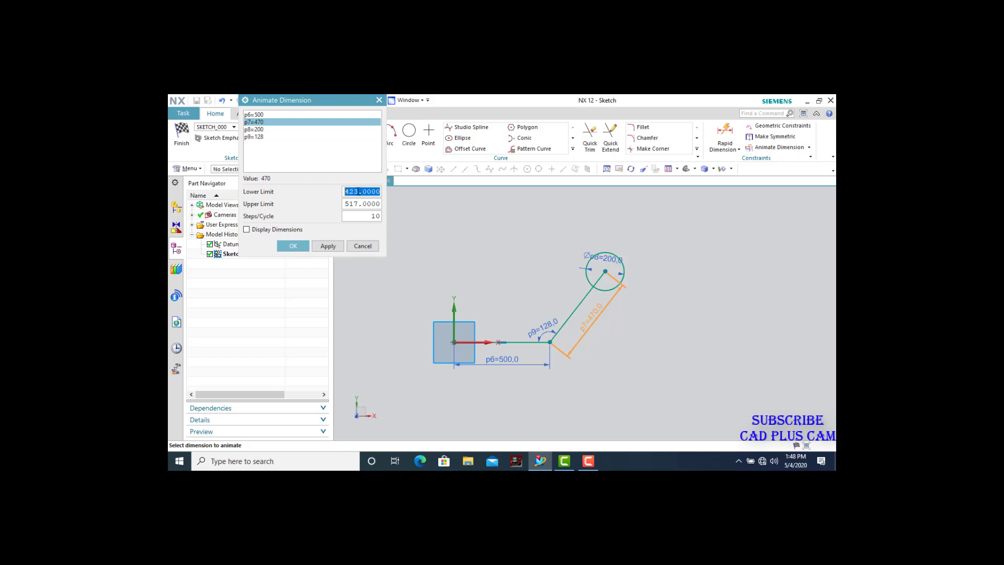
pyautogui.moveTo(359, 192); pyautogui.dragTo(341, 199)
pyautogui.write('0')
pyautogui.press('Return')
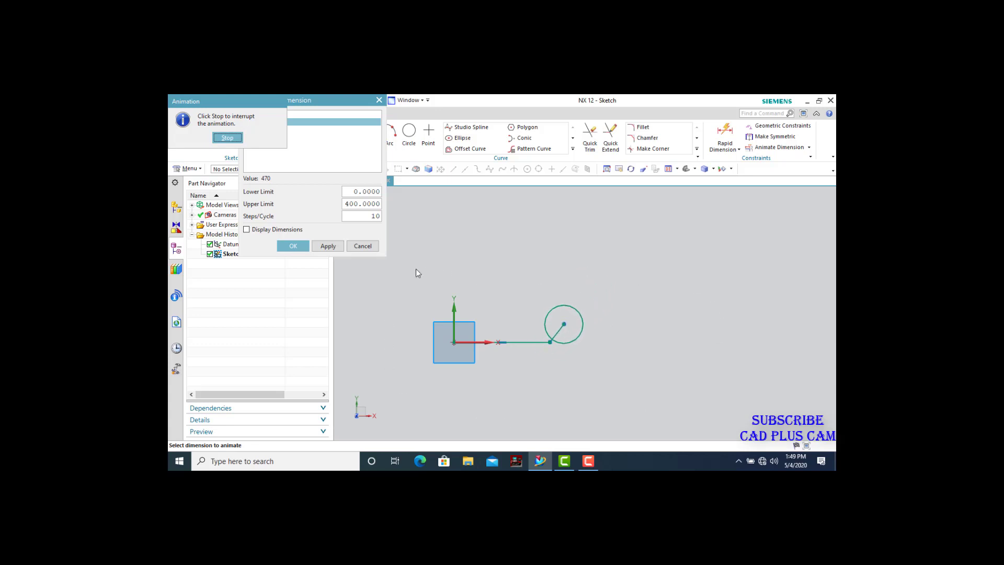
pyautogui.click(229, 138)
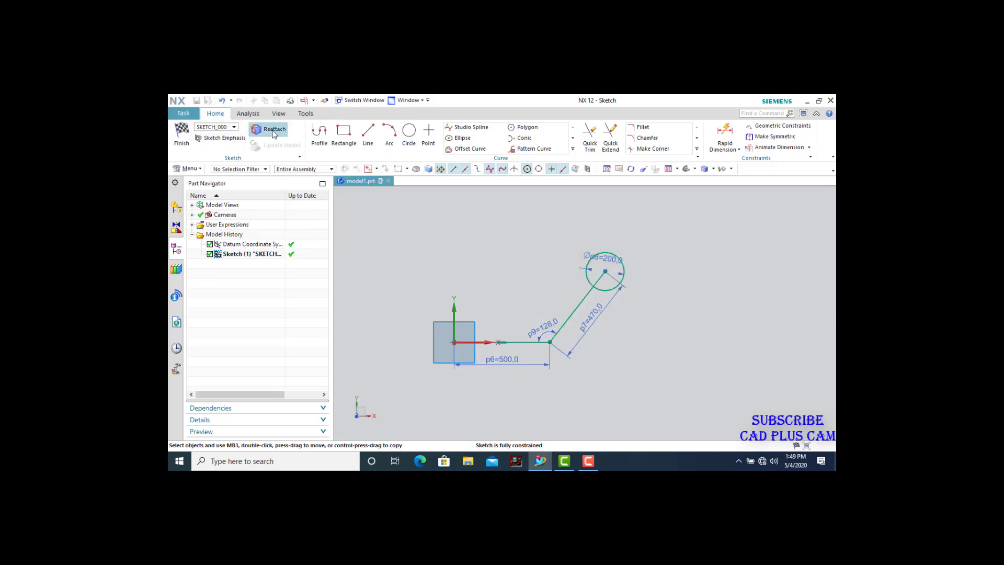
# Step: Animate the horizontal line's length dimension between 50 and 550 mm with 5 steps per cycle, stop it and close Animate Dimension
pyautogui.click(779, 147)
pyautogui.click(269, 117)
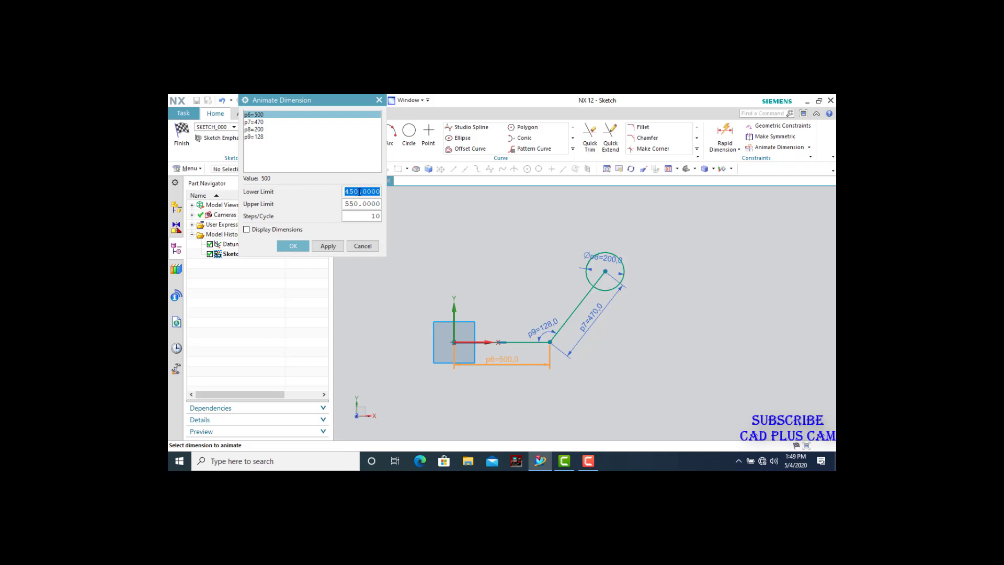
pyautogui.moveTo(360, 192); pyautogui.dragTo(340, 195)
pyautogui.click(328, 246)
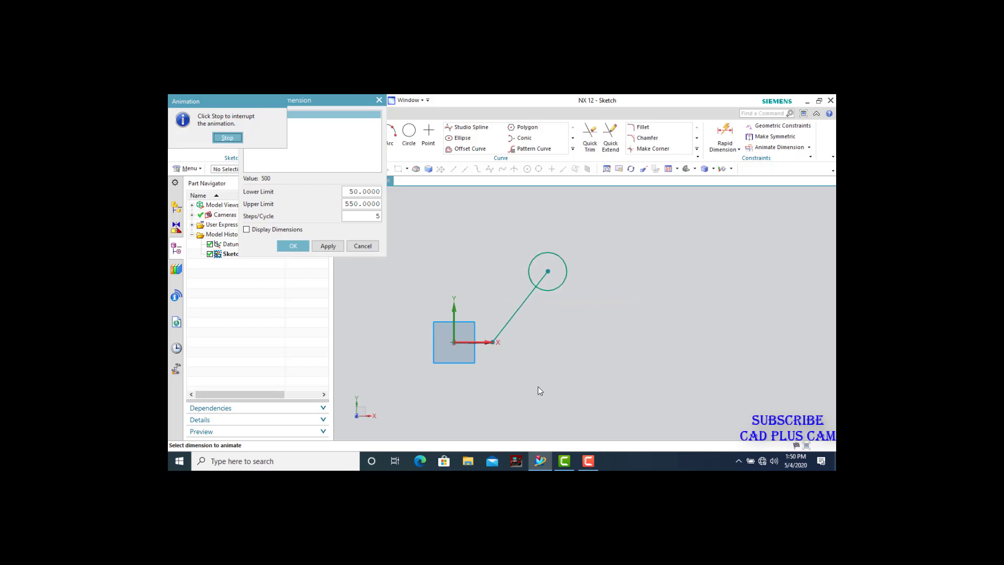
pyautogui.click(228, 138)
pyautogui.click(378, 100)
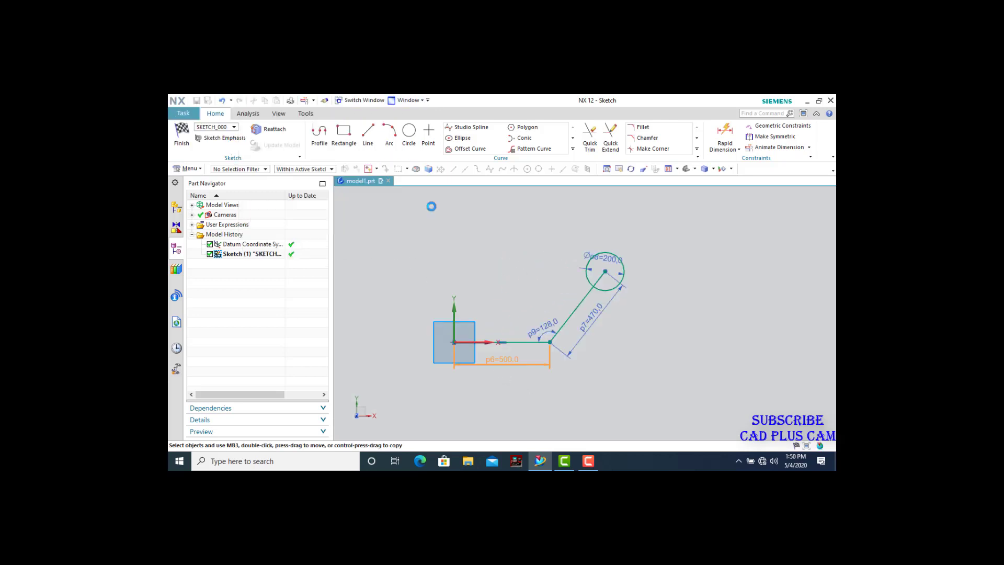
pyautogui.click(809, 148)
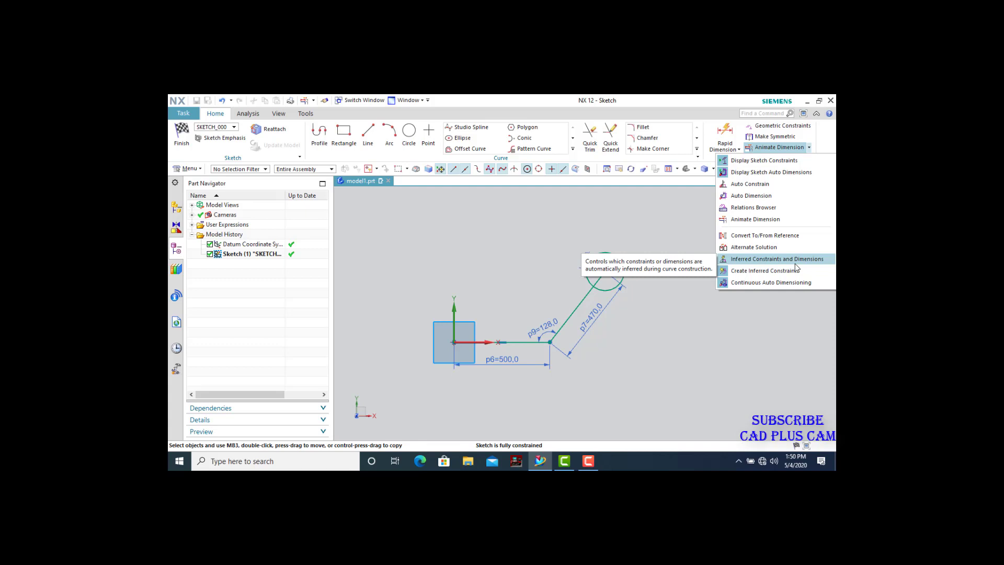
pyautogui.click(648, 238)
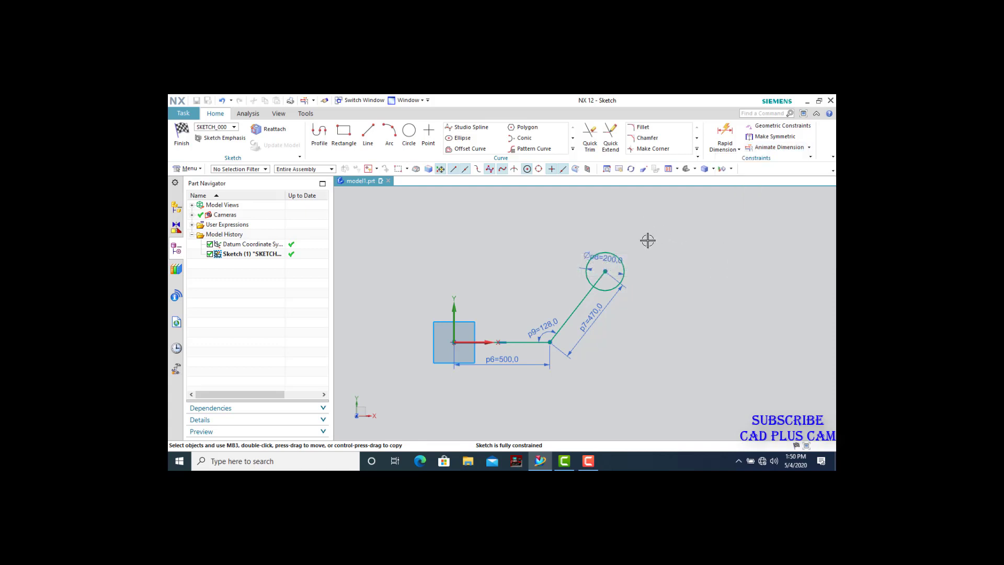